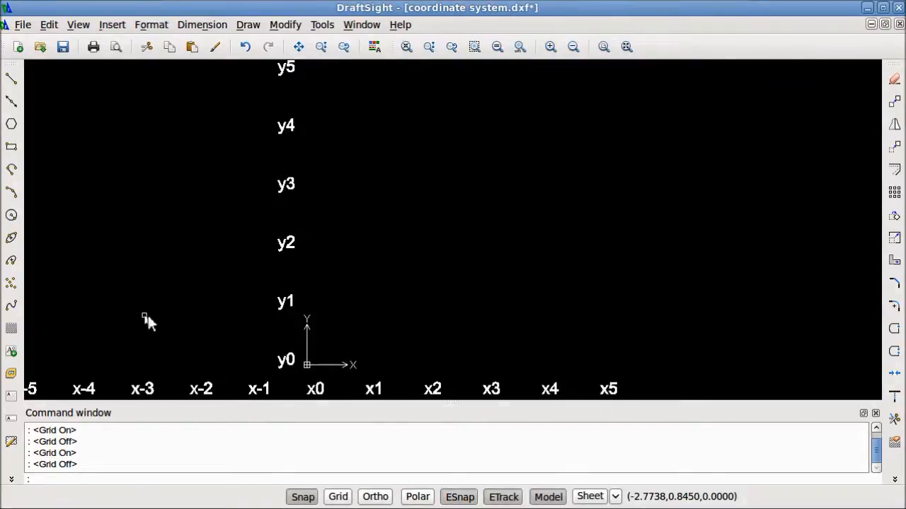
- Turn on the grid and draw a vertical line from absolute coordinates 1,1 to 1,4
left_click(339, 497)
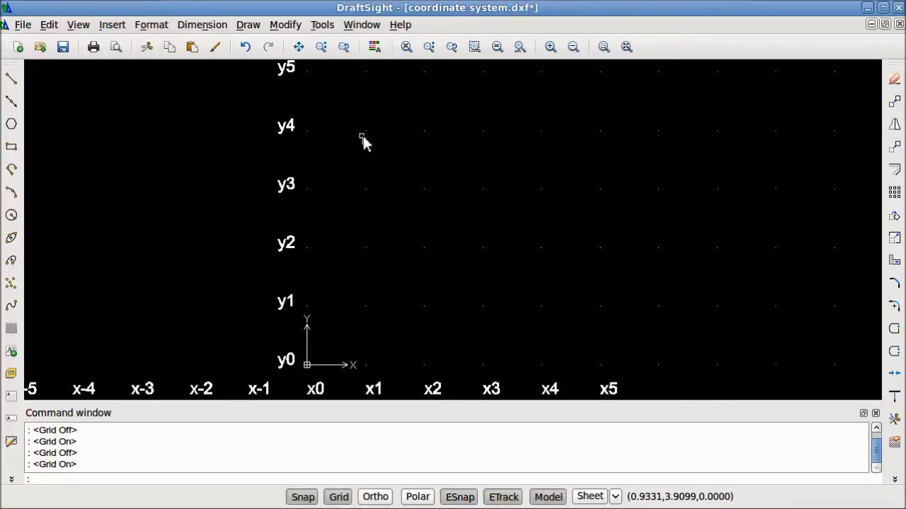
left_click(139, 483)
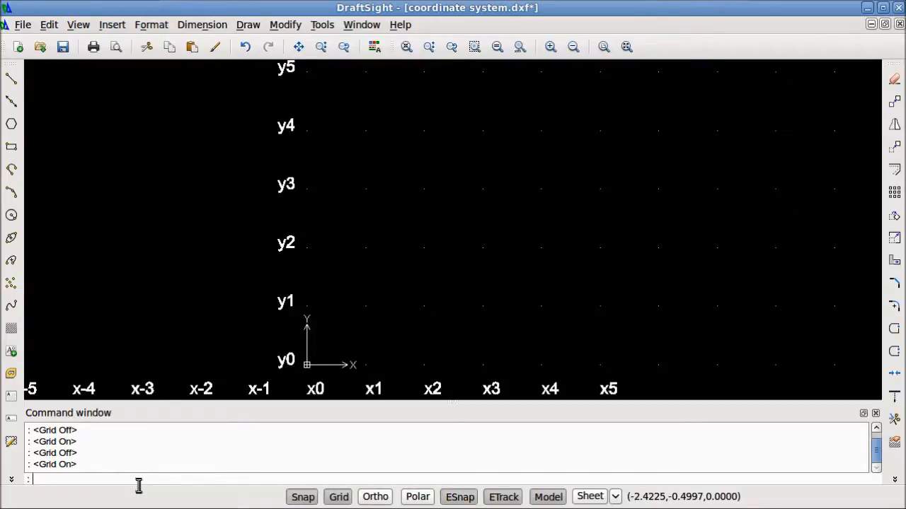
type("line")
key("Return")
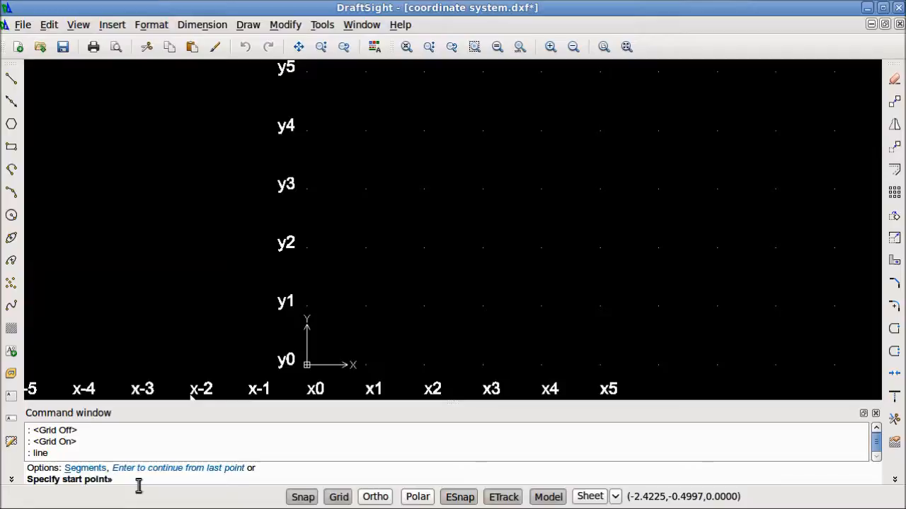
type("1,1")
key("Return")
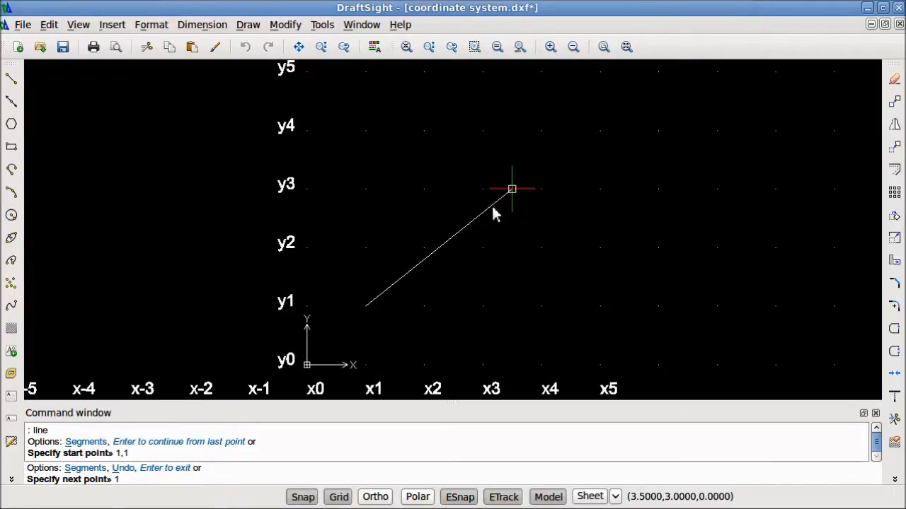
key("Return")
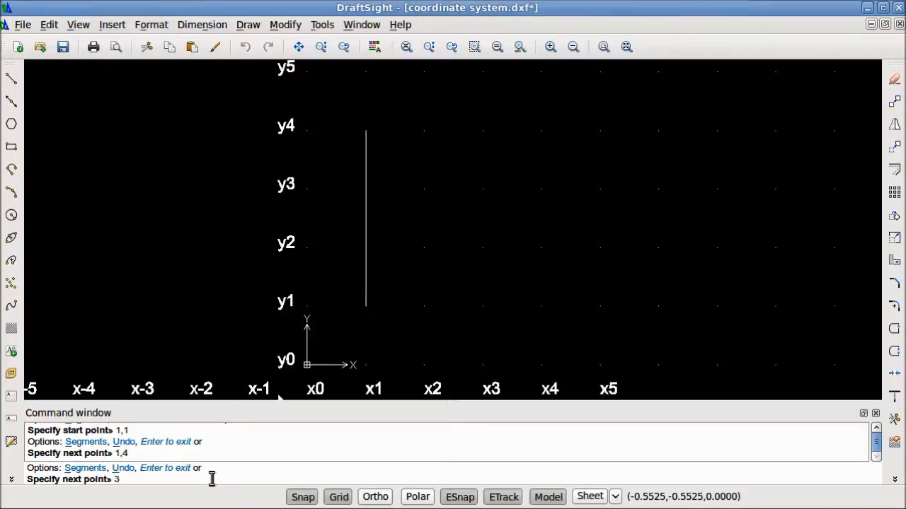
- Continue the line to 3,5 and close the shape back to its start point to form a triangle
type("5")
key("Return")
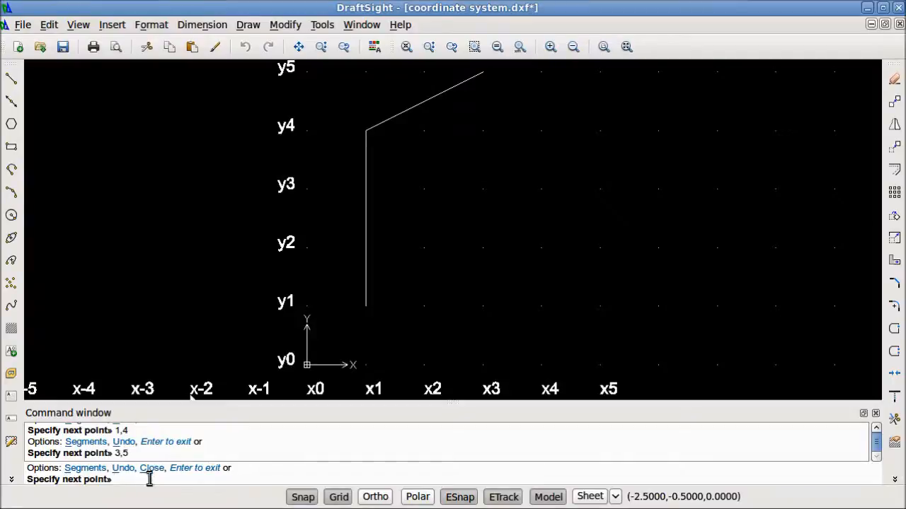
key("F8")
type("C")
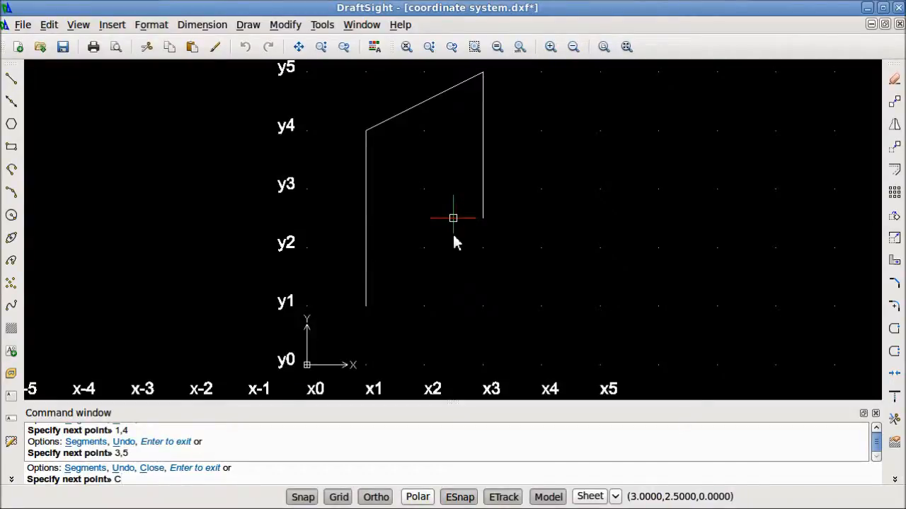
key("Return")
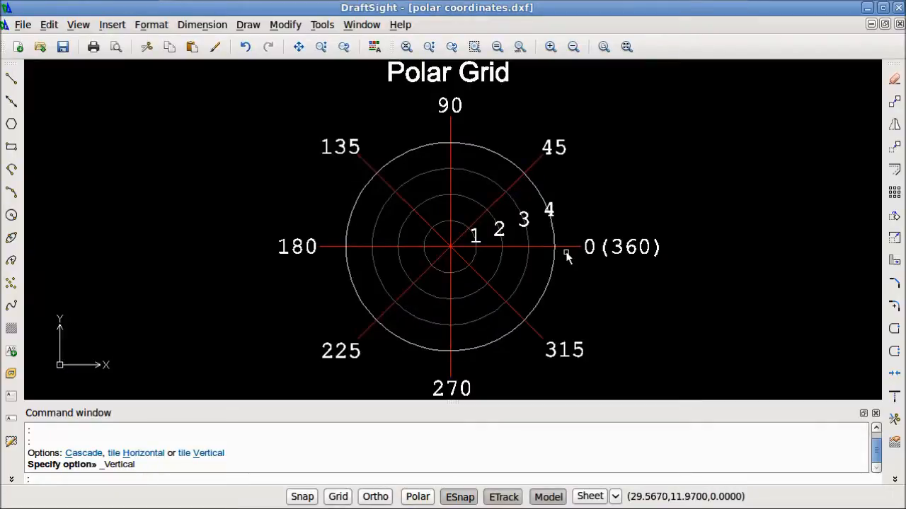
- Tile the two open drawings vertically and delete the triangle from coordinate system.dxf
left_click(372, 27)
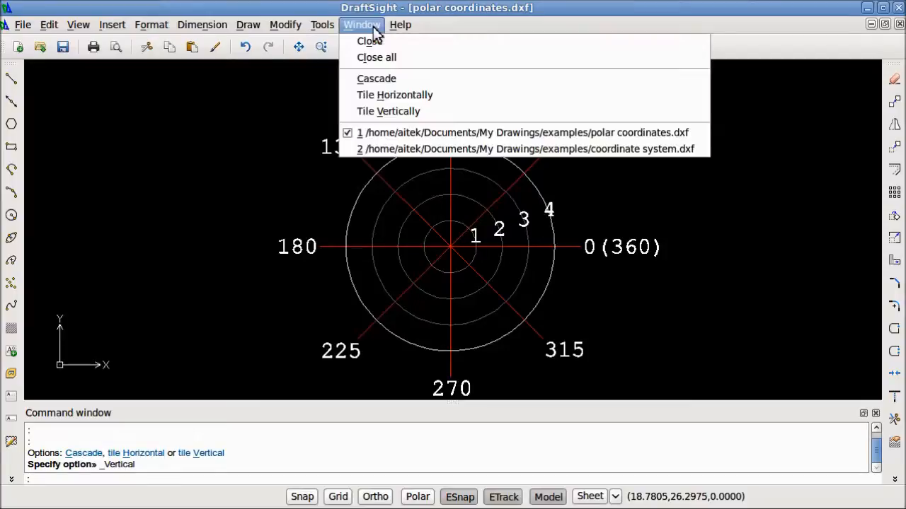
left_click(379, 113)
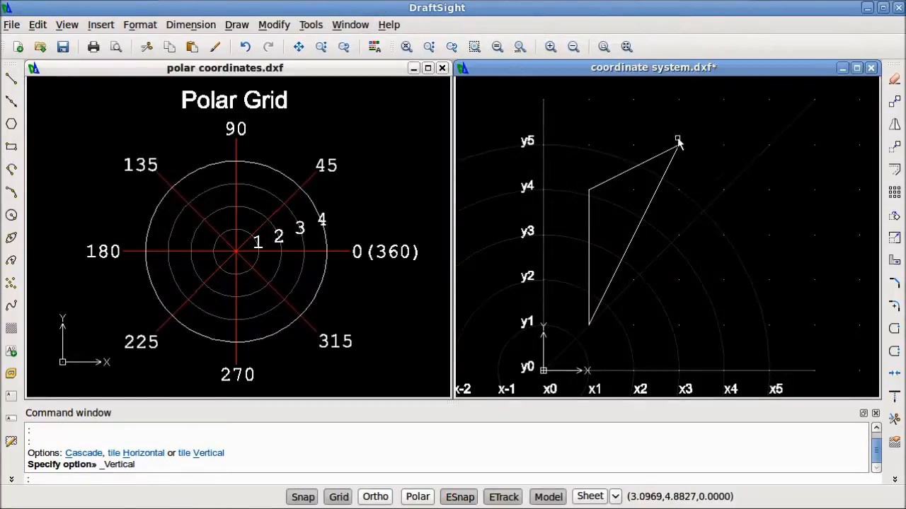
left_click(693, 162)
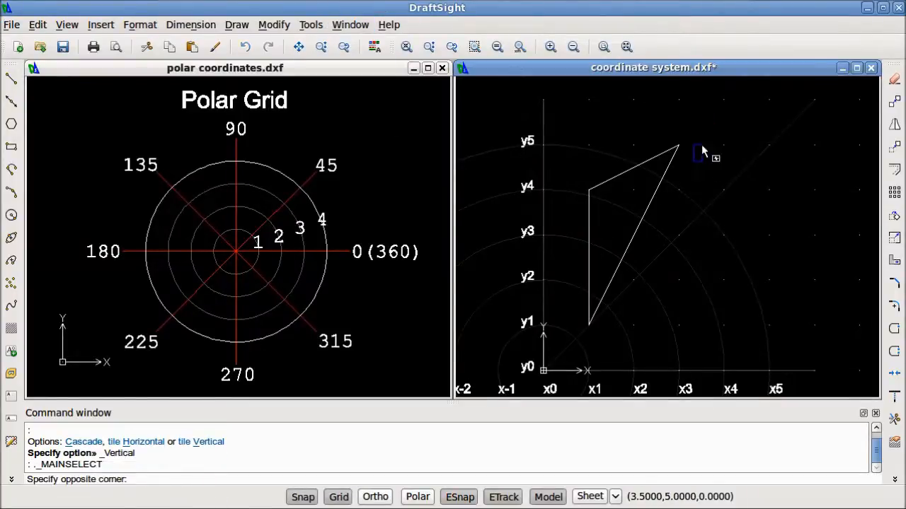
left_click(662, 121)
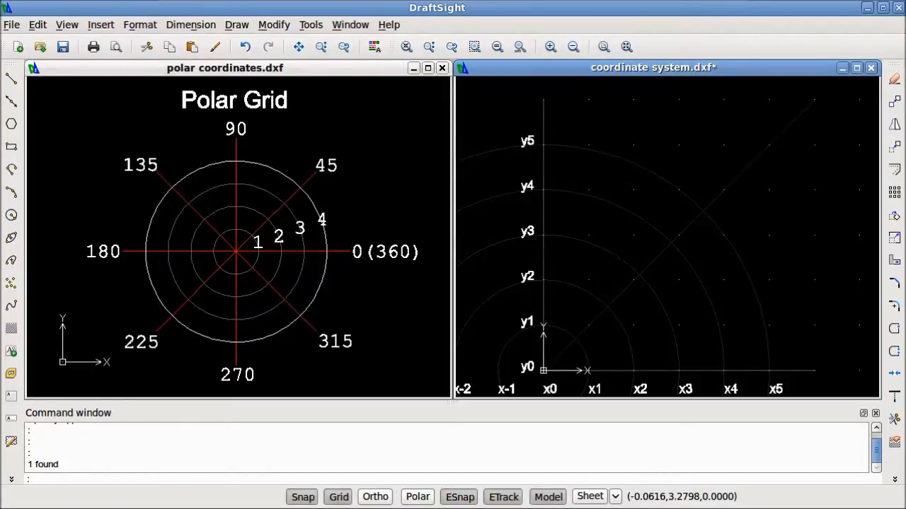
- Draw a line from 0,0 to the polar coordinate 5<60 and end the Line command
left_click(12, 82)
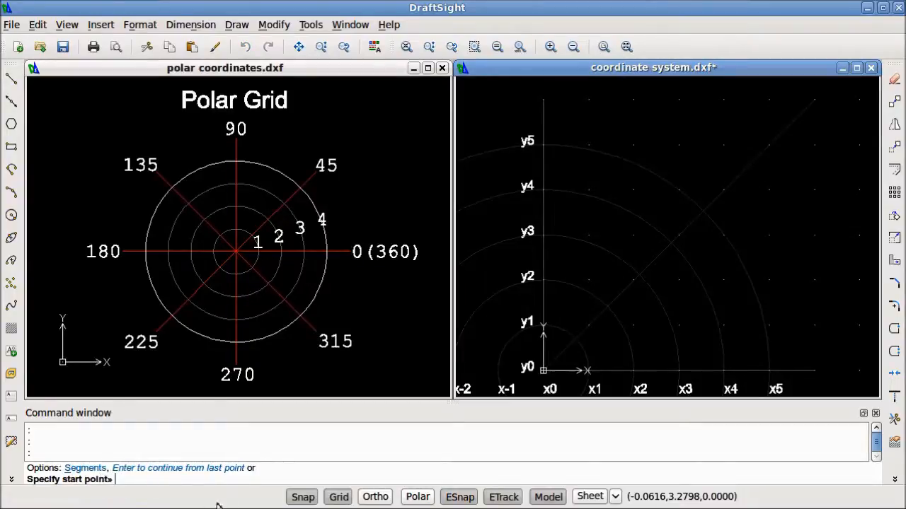
type("0,0")
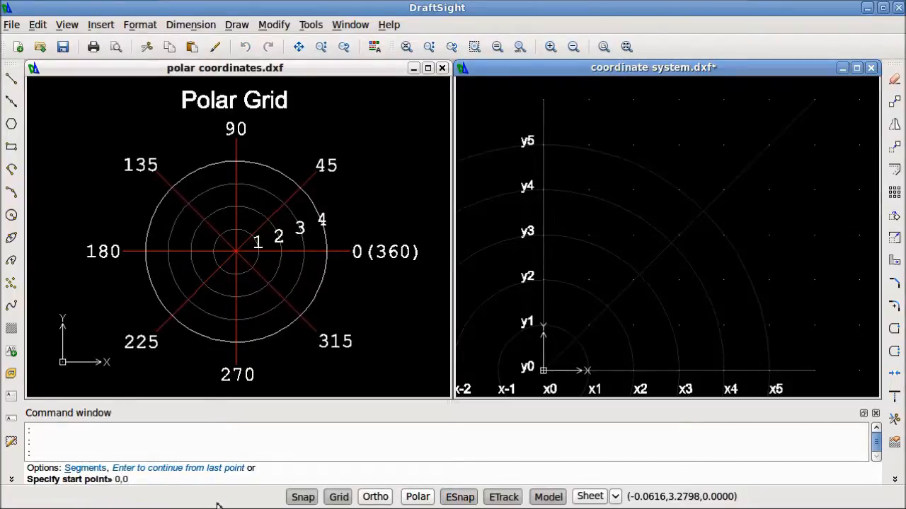
key("Return")
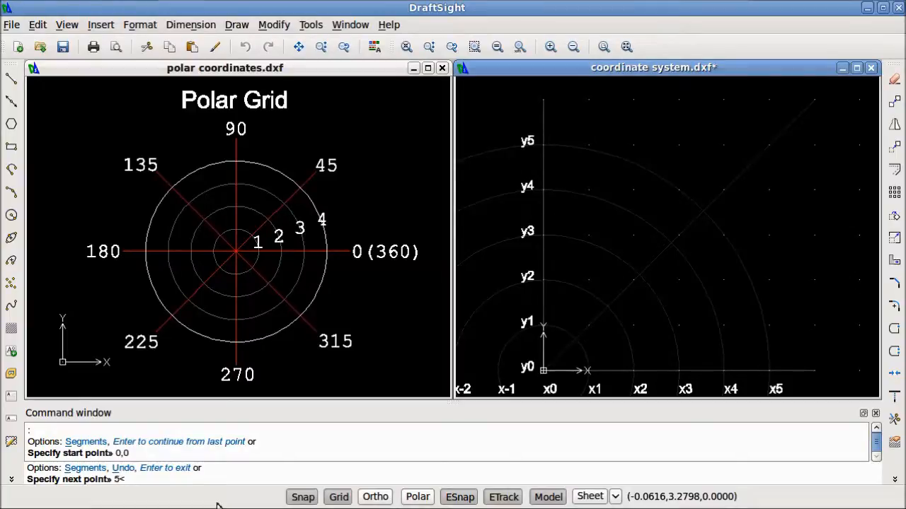
type("60")
key("Return")
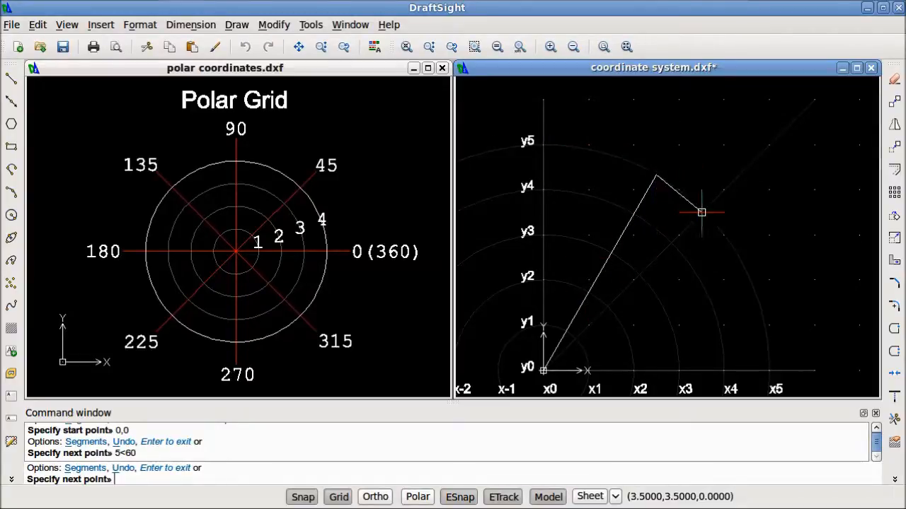
key("Return")
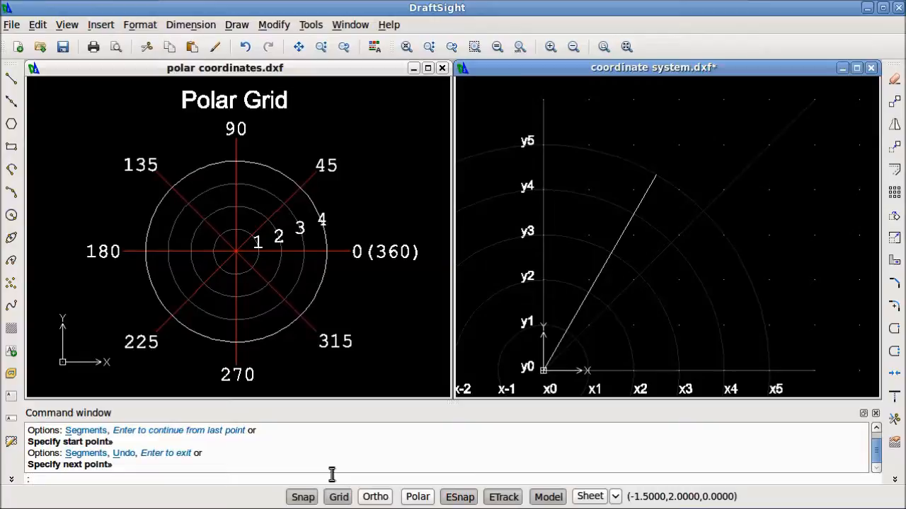
- Draw a line from the polar coordinate 3<45 to the polar coordinate 5<90
type("line")
key("Return")
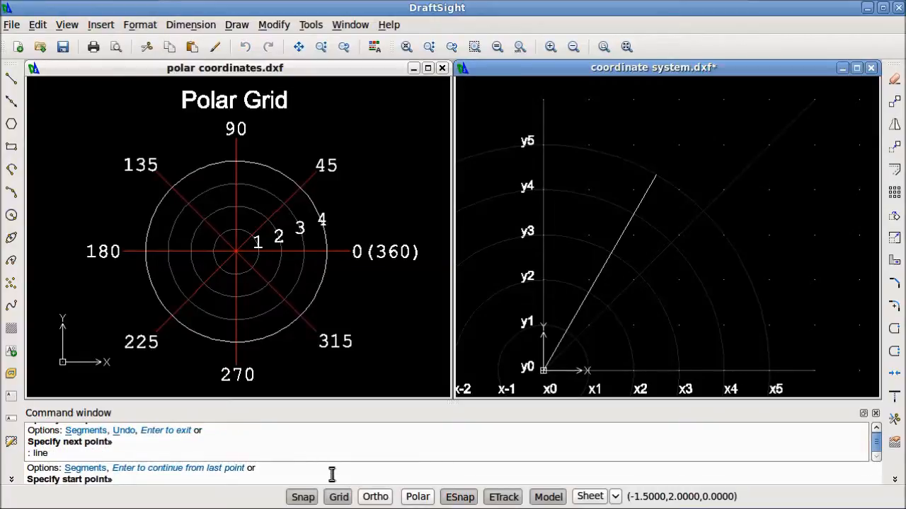
type("3<45")
key("Return")
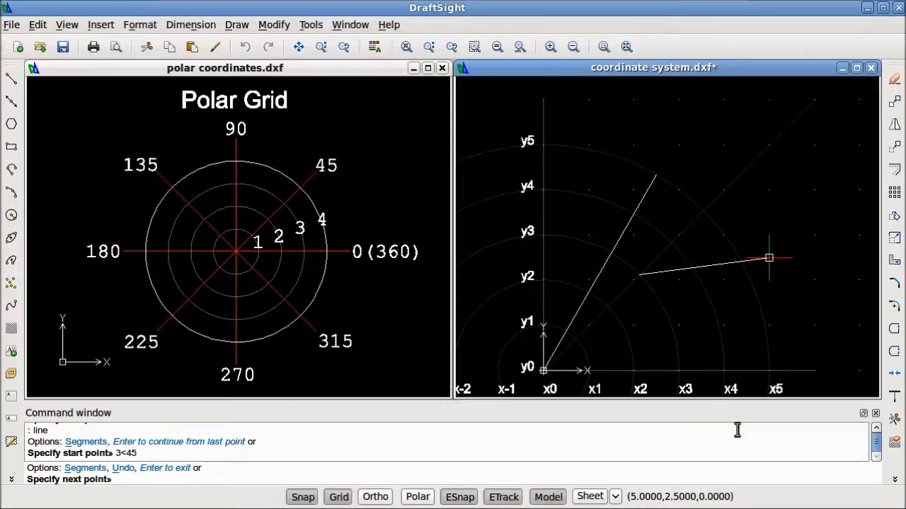
type("5")
key("F8")
type("<")
key("F8")
type("90")
key("Return")
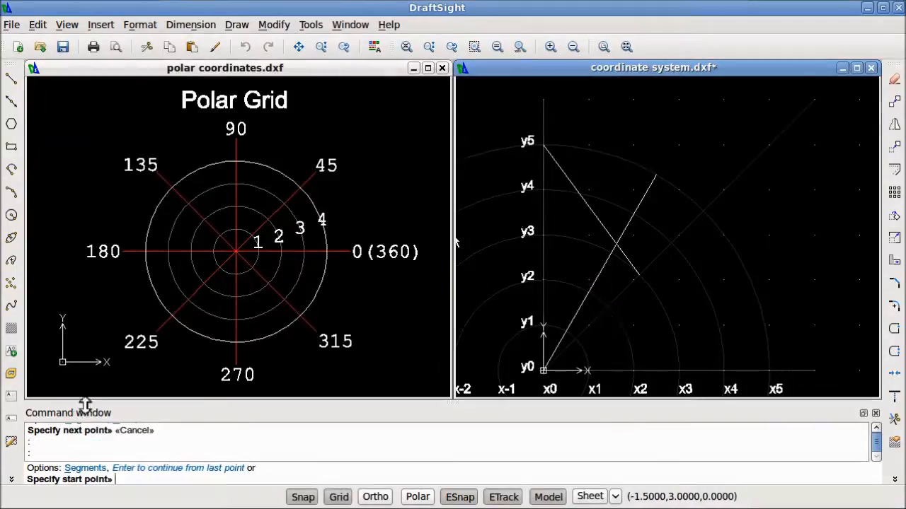
- Delete the two crossing lines drawn with polar coordinates in coordinate system.dxf
left_click(599, 164)
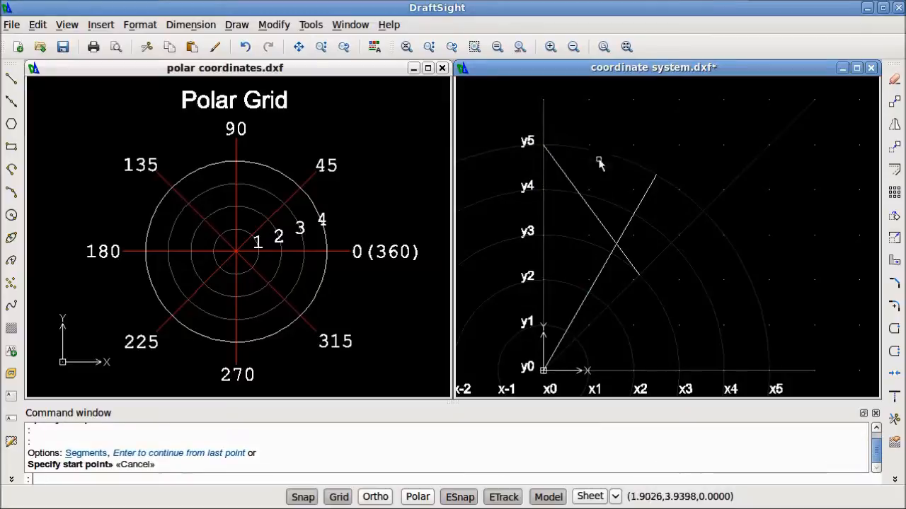
left_click(583, 181)
left_click(542, 144)
key("Delete")
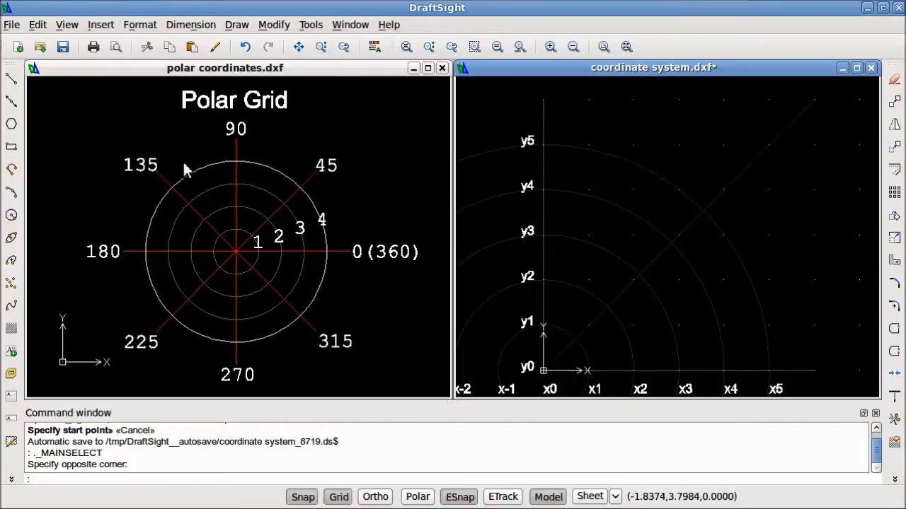
- Start a line at grid point 2,3 and add a horizontal segment using the relative coordinate @-1,0
left_click(11, 78)
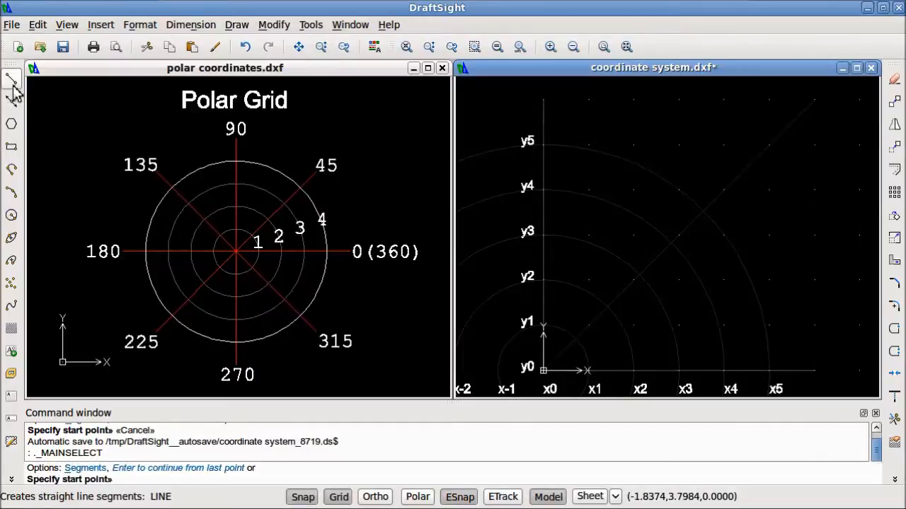
left_click(634, 235)
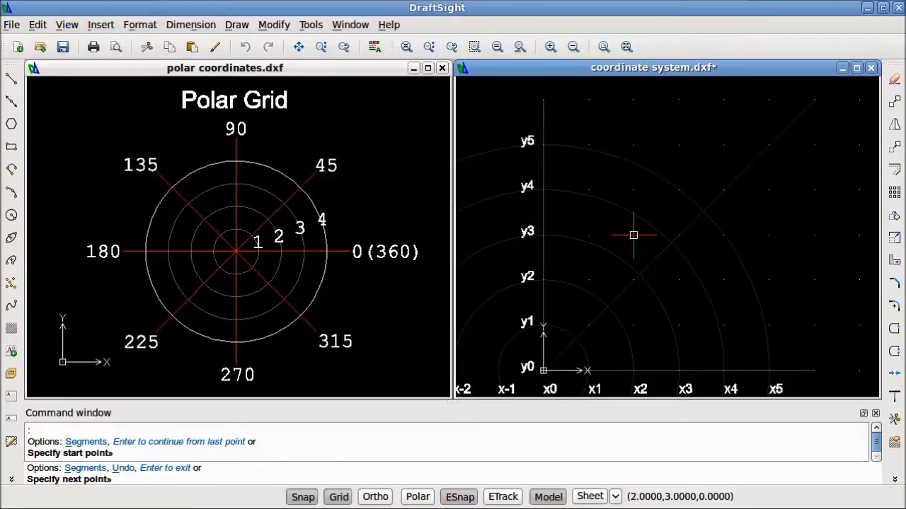
key("F8")
type("@")
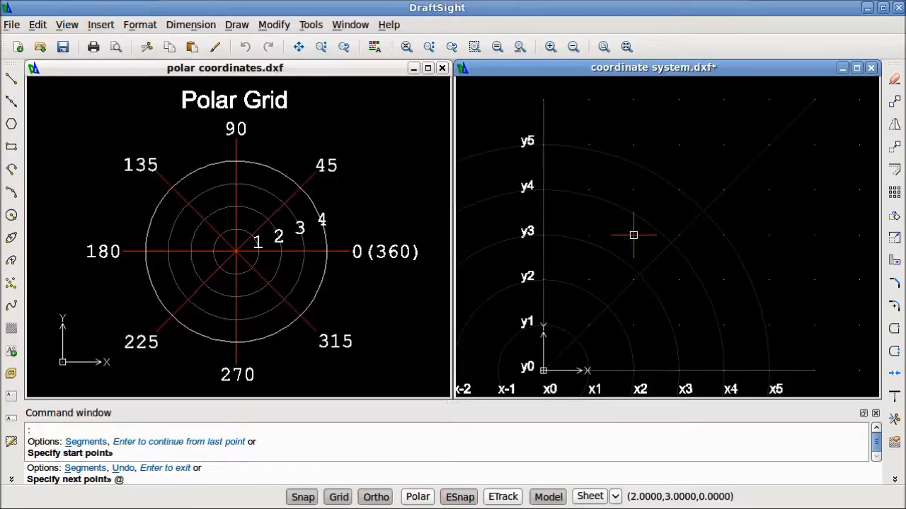
type("-")
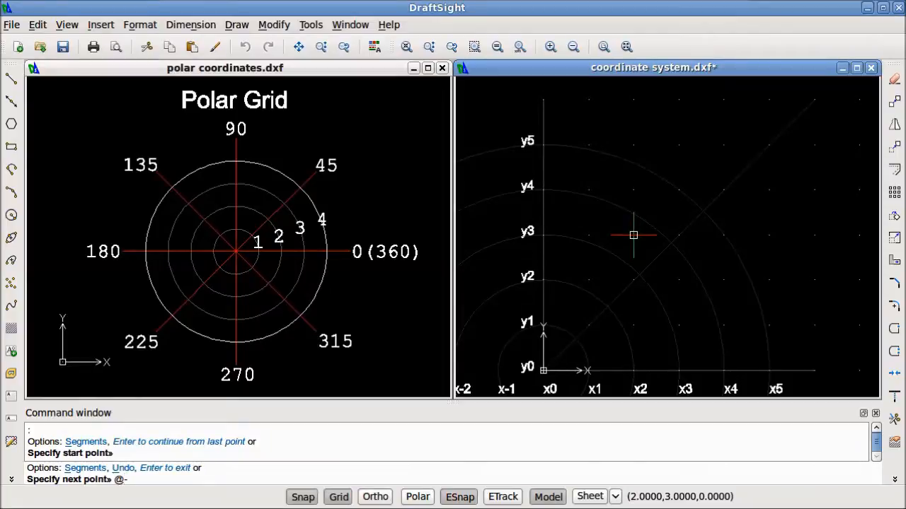
type("1,0")
key("Return")
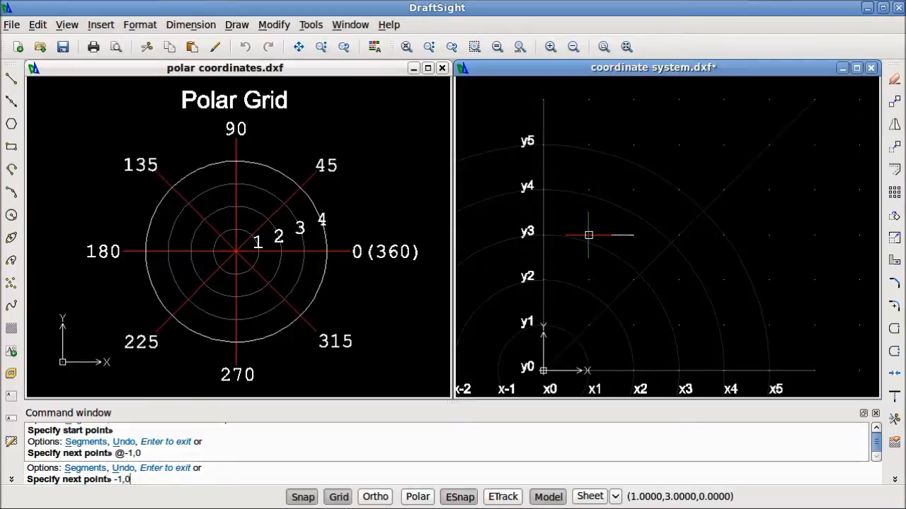
- Try a segment to absolute -1,0, undo it, and add a vertical segment using the relative coordinate @0,2
key("Return")
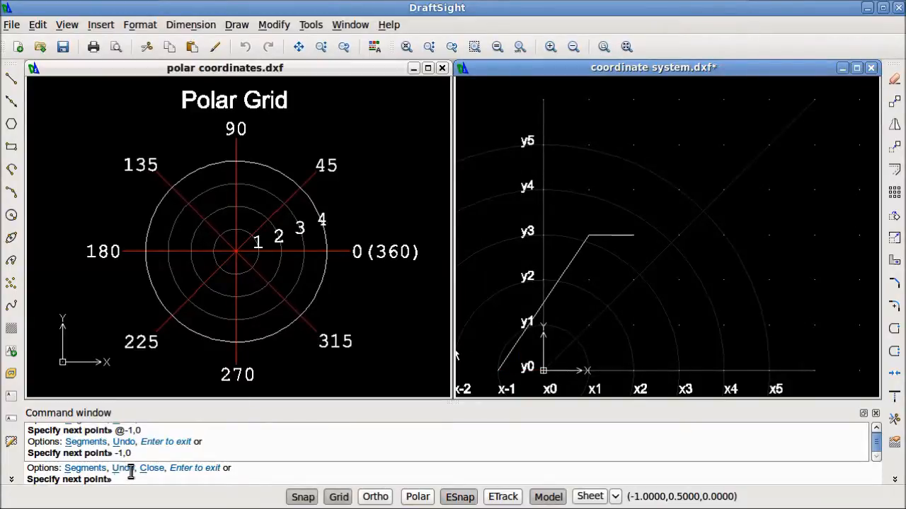
key("Return")
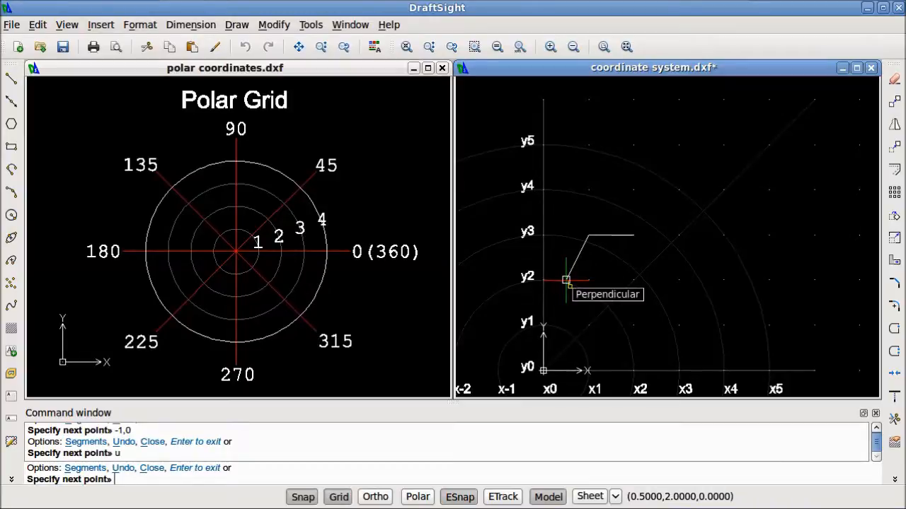
key("F8")
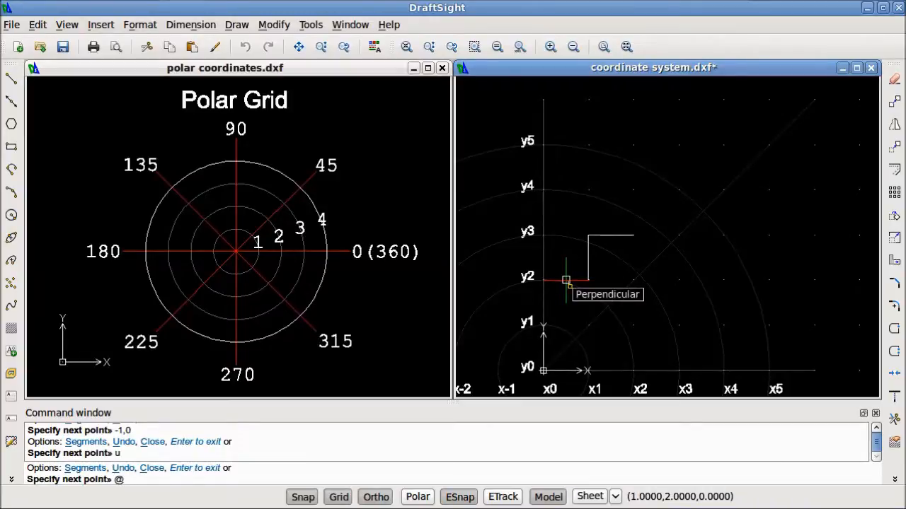
key("F8")
type("0")
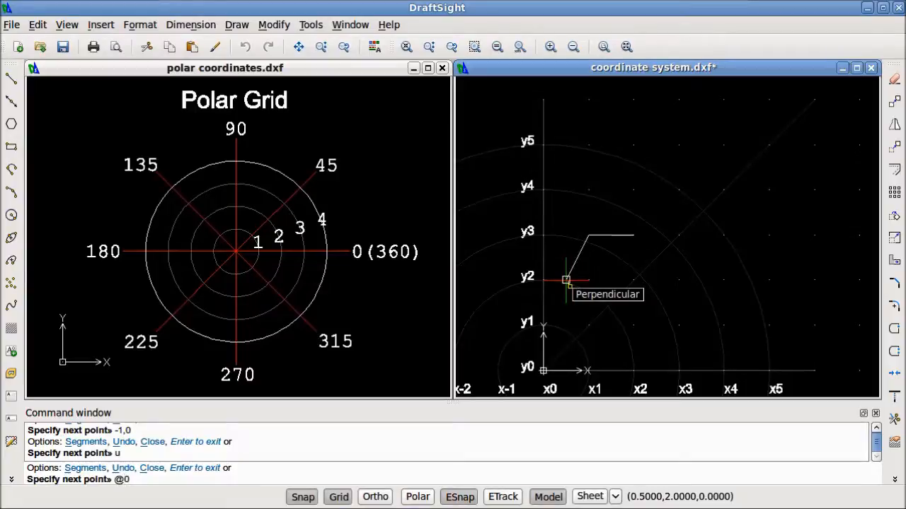
type(",2")
key("Return")
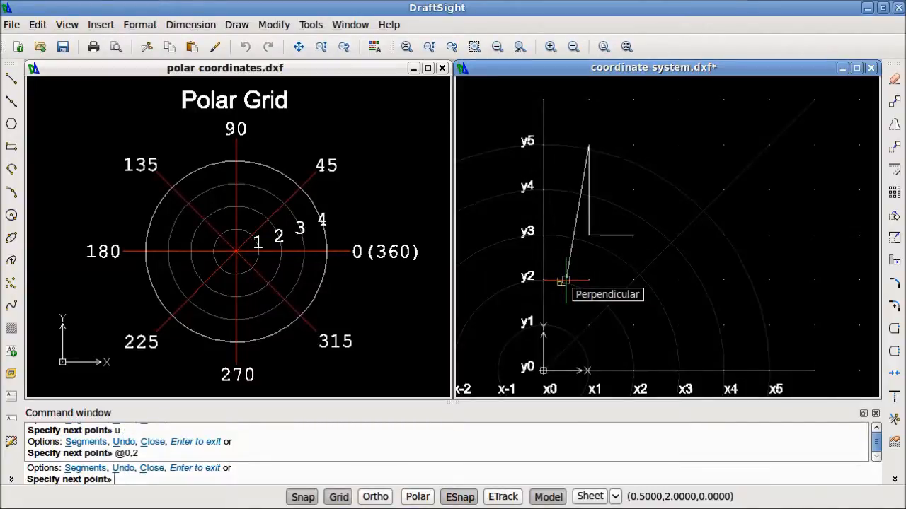
- Add a horizontal top segment to the open outline using the relative coordinate @1,0
key("F8")
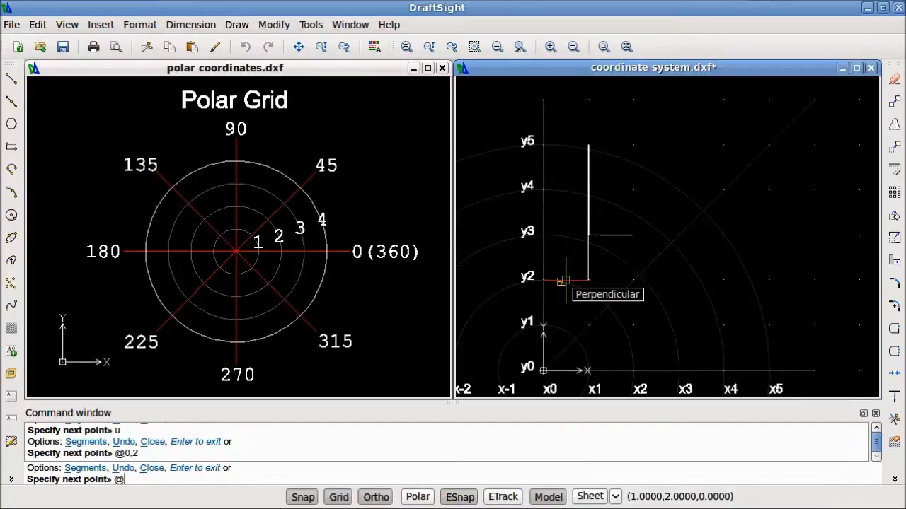
key("F8")
type("1,0")
key("Return")
type("@-2,0")
key("Return")
type("u")
key("Return")
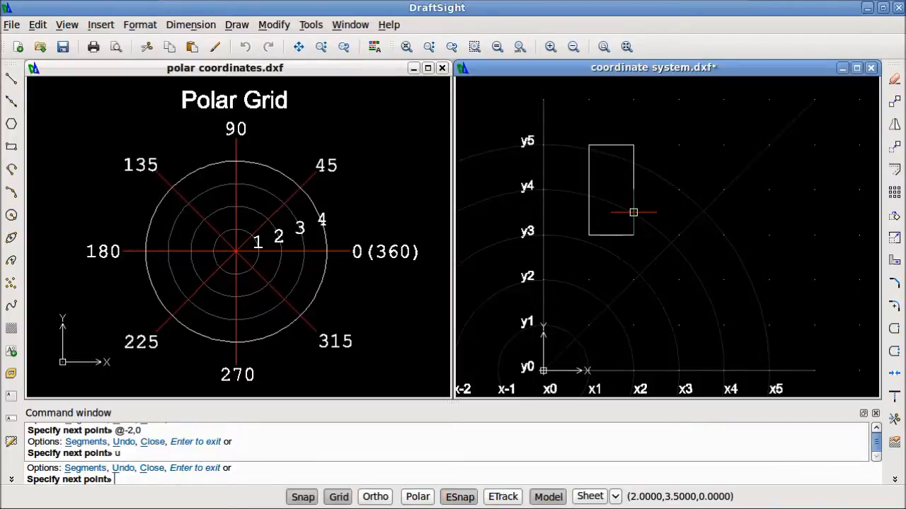
- Complete the rectangle with a downward segment using the relative coordinate @0,-2
key("F8")
type("@")
key("F8")
type("0,-2")
key("Return")
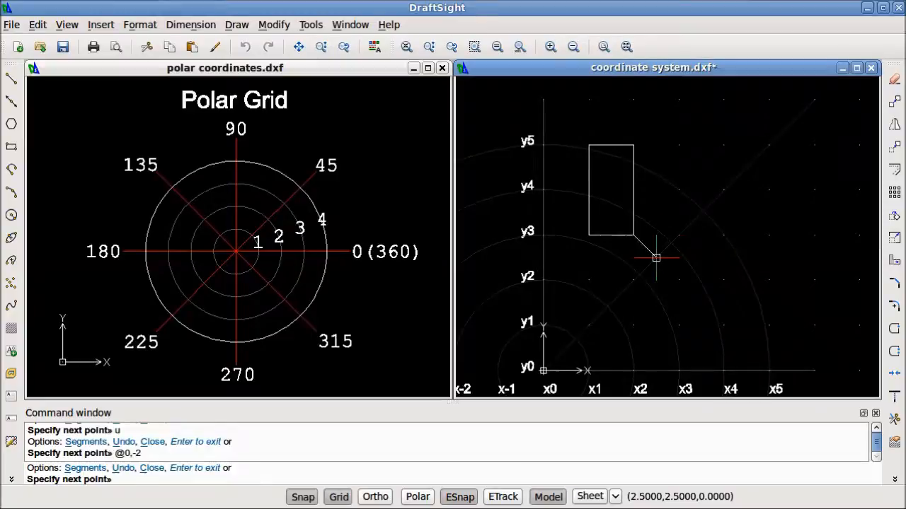
- End the line command and delete all four sides of the rectangle
key("Return")
key("Return")
key("Escape")
left_click(659, 160)
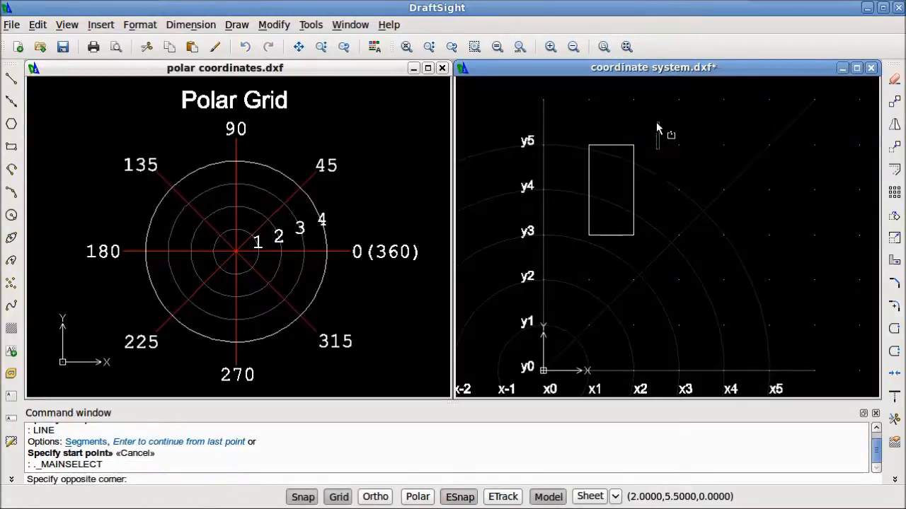
left_click(595, 122)
key("Delete")
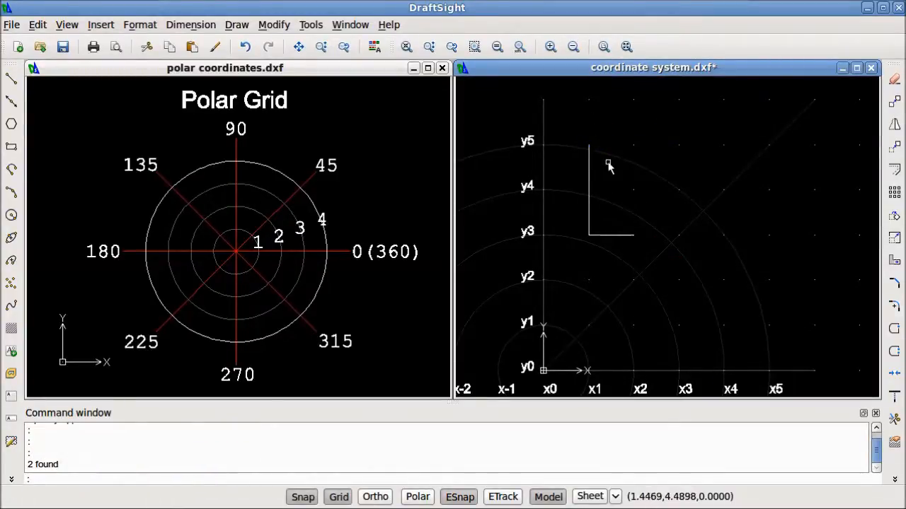
left_click(611, 242)
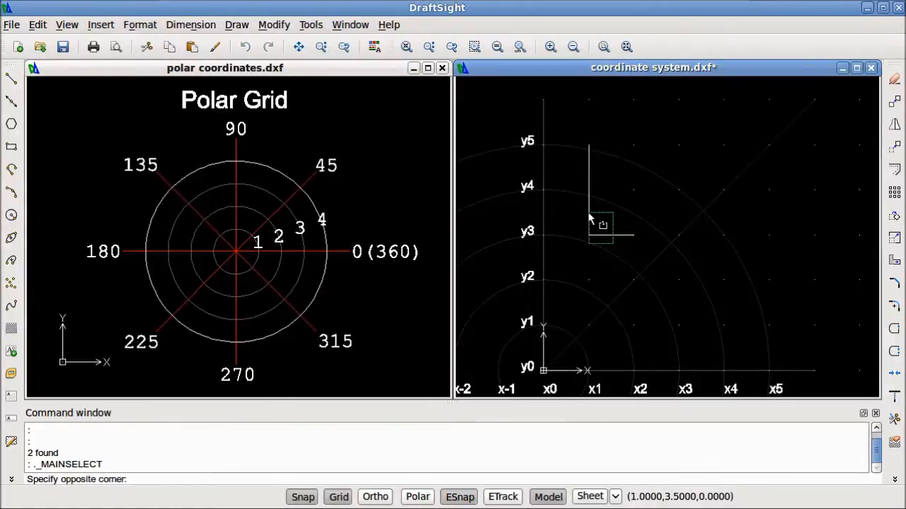
left_click(612, 214)
key("Delete")
left_click(590, 224)
key("Delete")
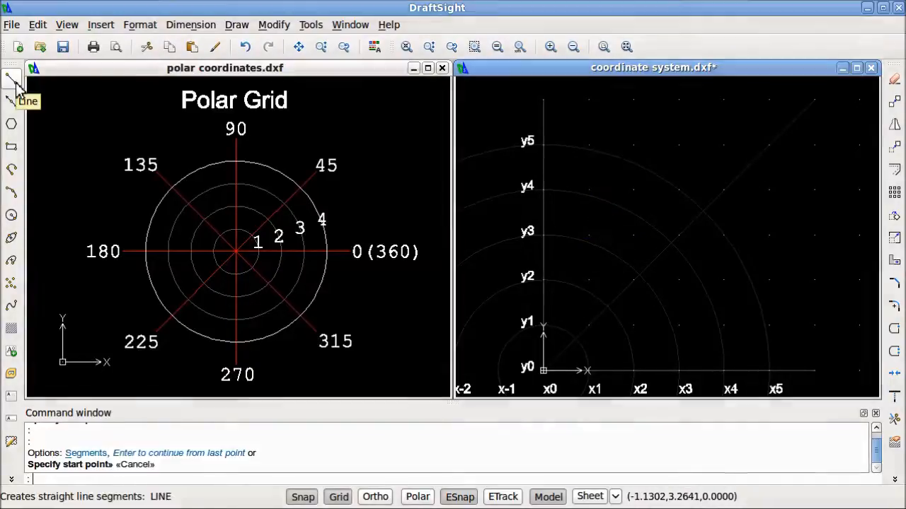
- Start a line at grid point 1.5,3 and add a horizontal segment using the relative polar coordinate @3<180
left_click(17, 85)
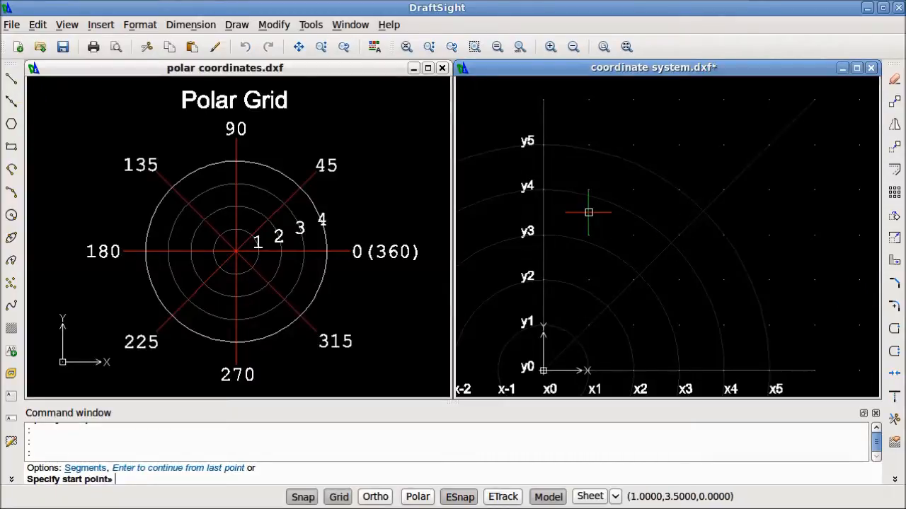
left_click(611, 235)
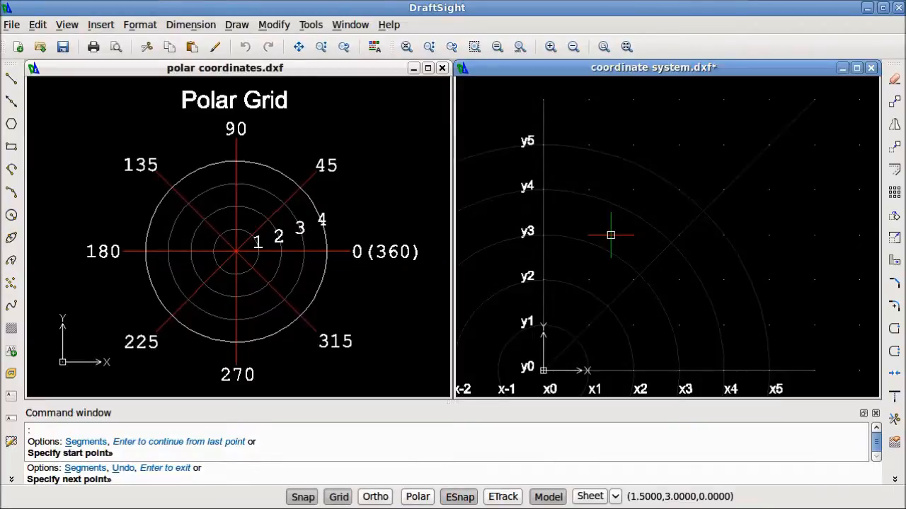
key("F8")
type("@")
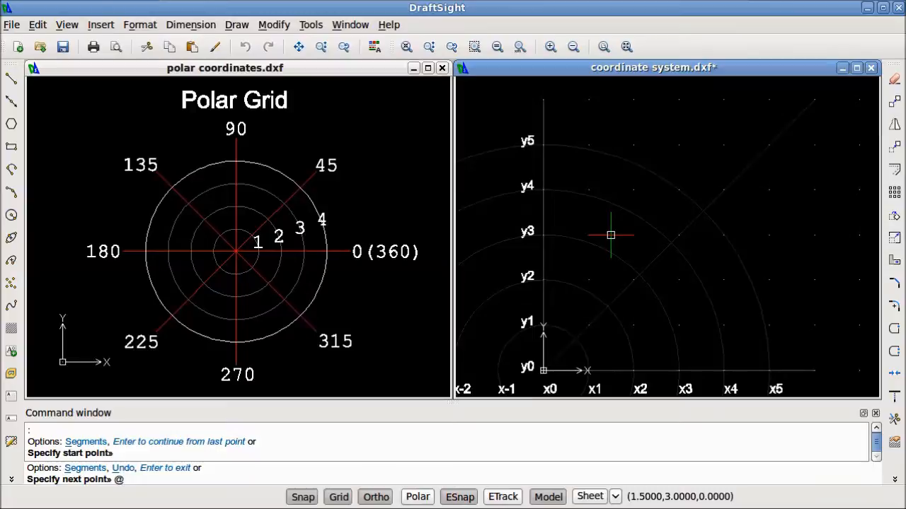
key("F8")
type("3<180")
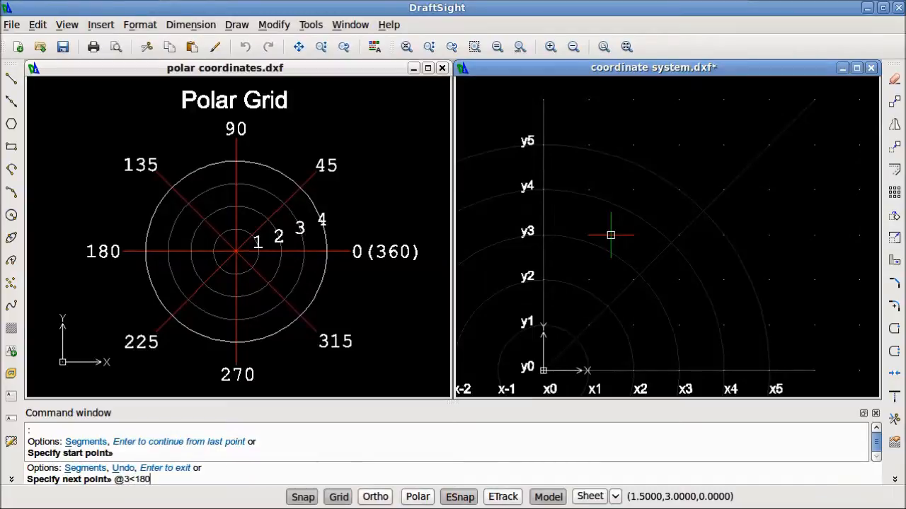
key("Return")
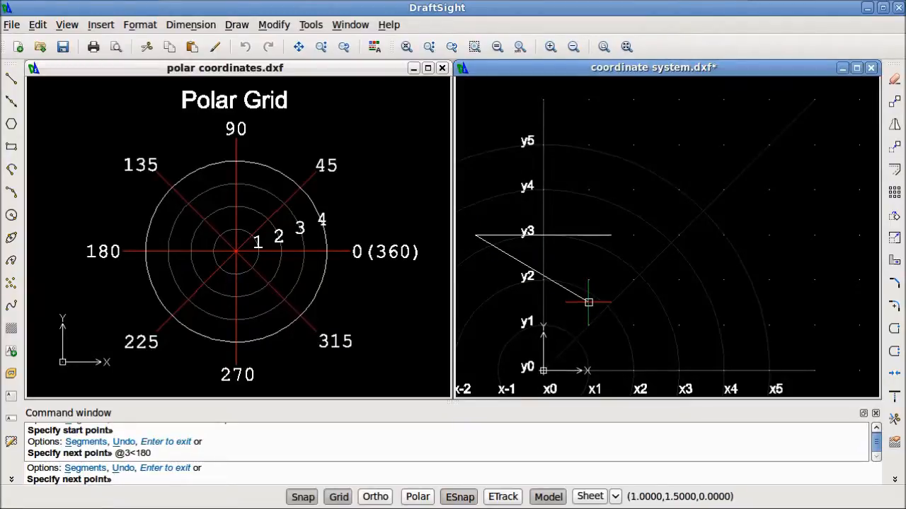
- Add a downward vertical segment using the relative polar coordinate @4<270
key("F10")
key("F10")
key("F10")
type("@4")
key("F10")
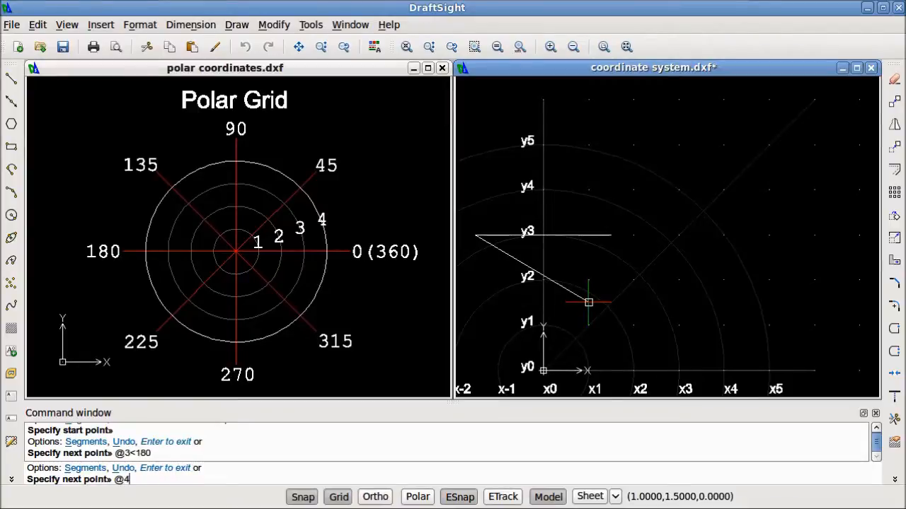
key("F8")
type("<")
key("F8")
type("270")
key("Return")
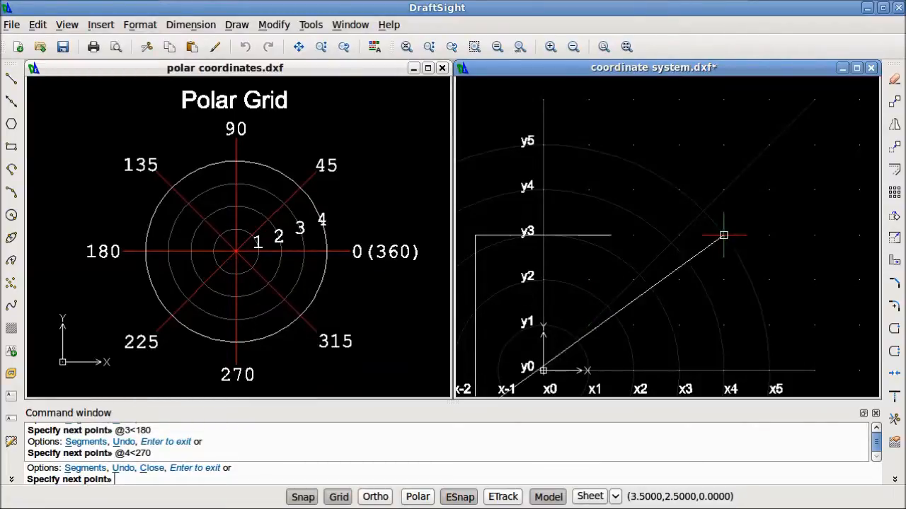
- Close the triangle with a diagonal segment using the relative polar coordinate @5<53 and end the line
middle_click_drag(667, 287, 712, 243)
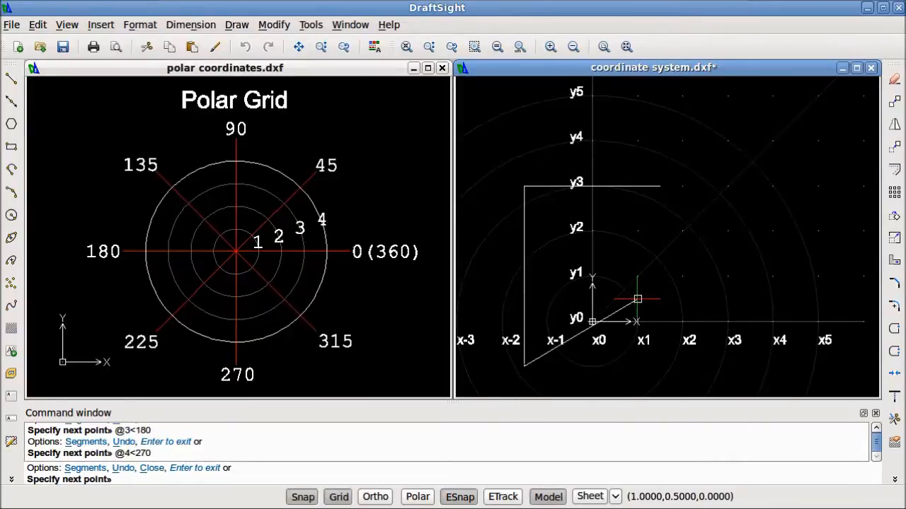
type("@5")
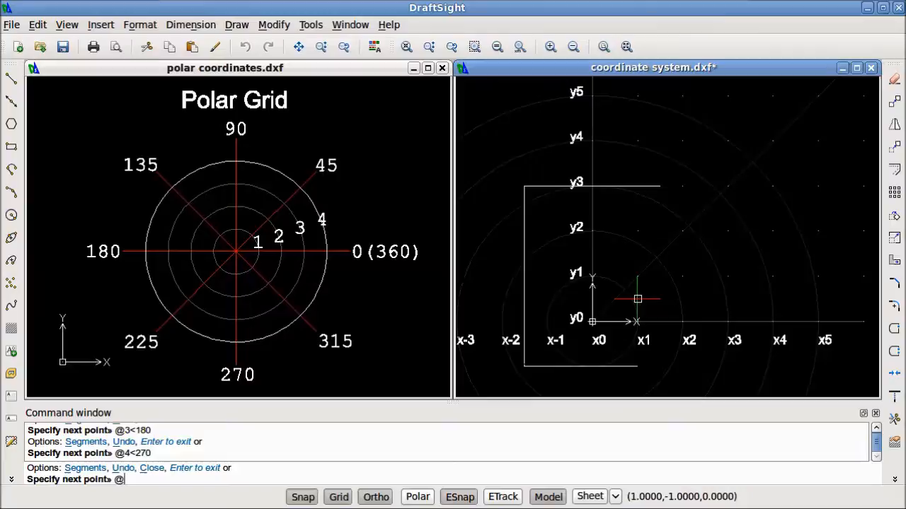
key("F8")
type("<5")
key("F8")
type("3")
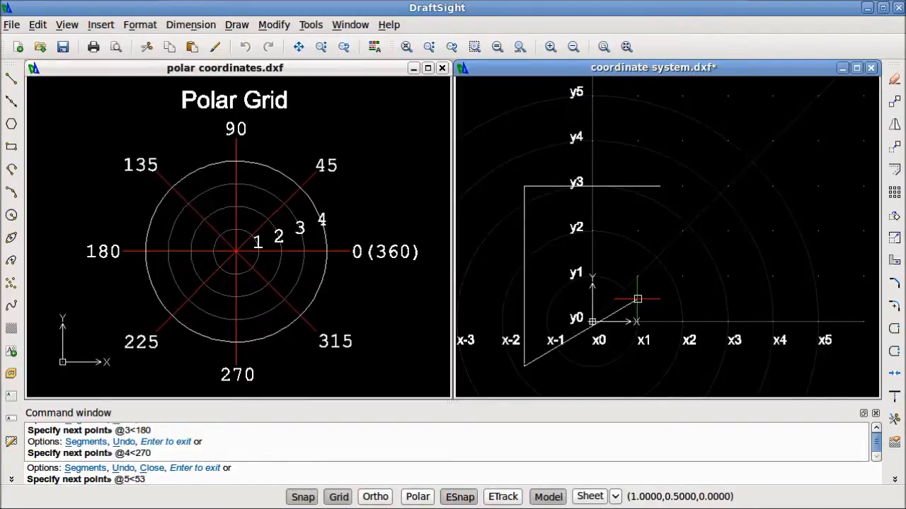
key("Return")
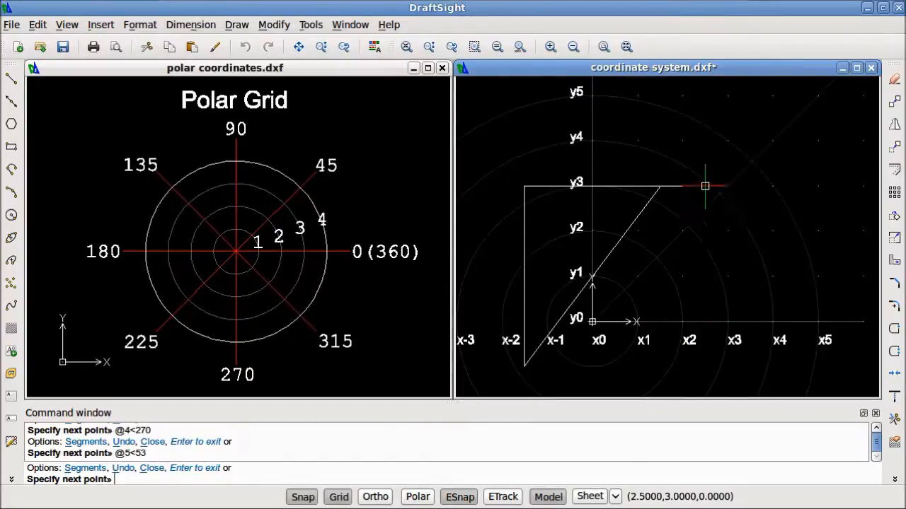
key("Return")
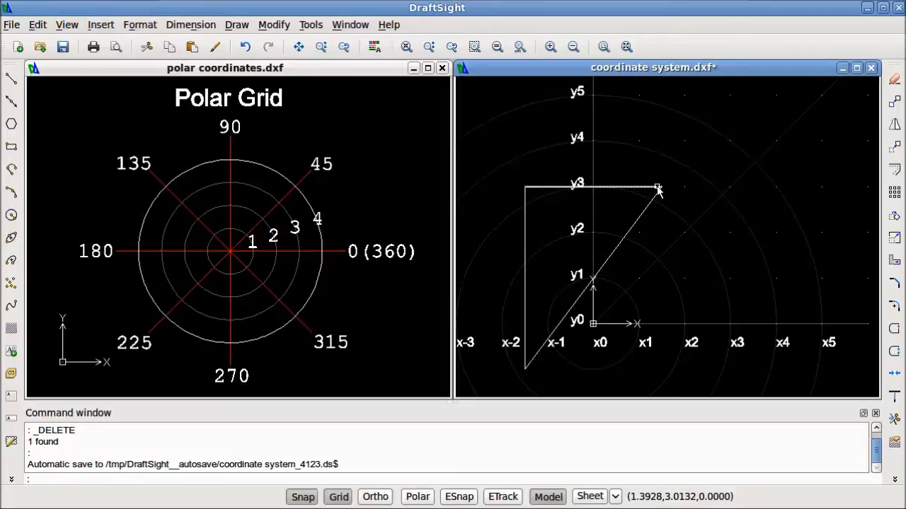
- Draw a horizontal line from grid point 0,4 using the decimal polar coordinate @2.75<0
key("Escape")
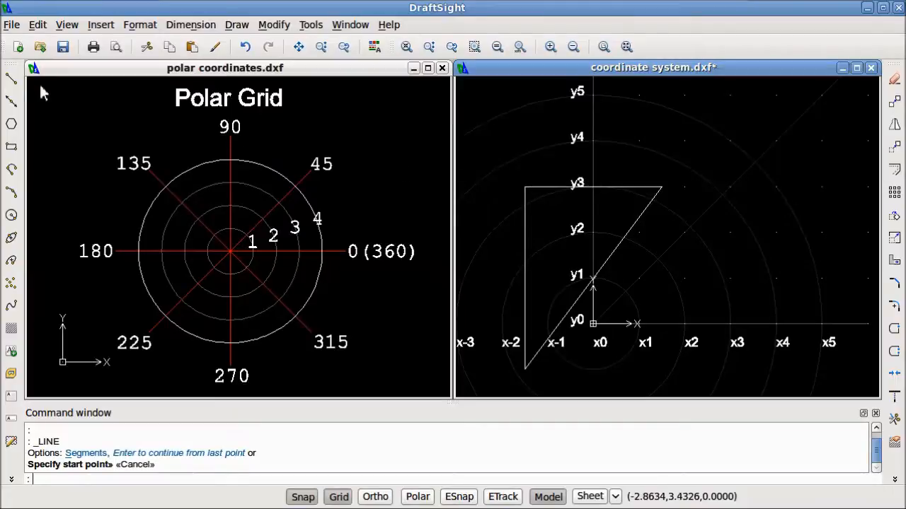
left_click(10, 79)
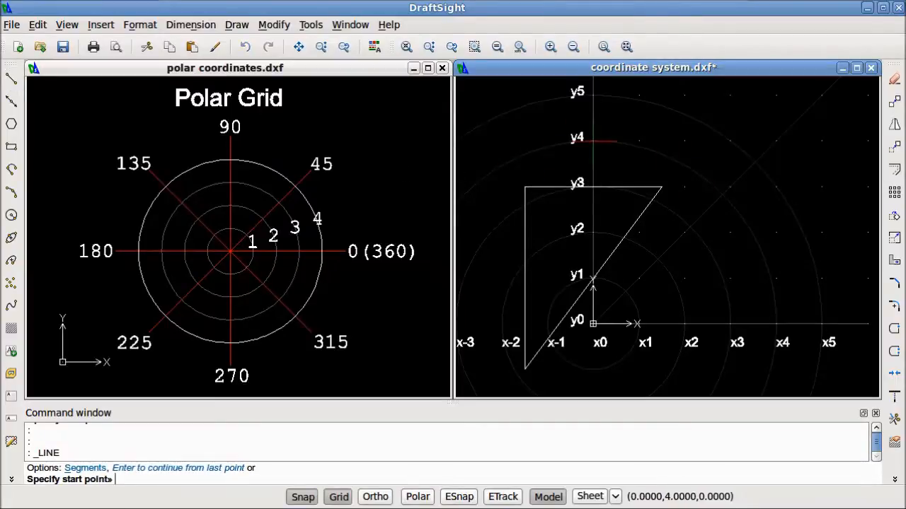
left_click(593, 141)
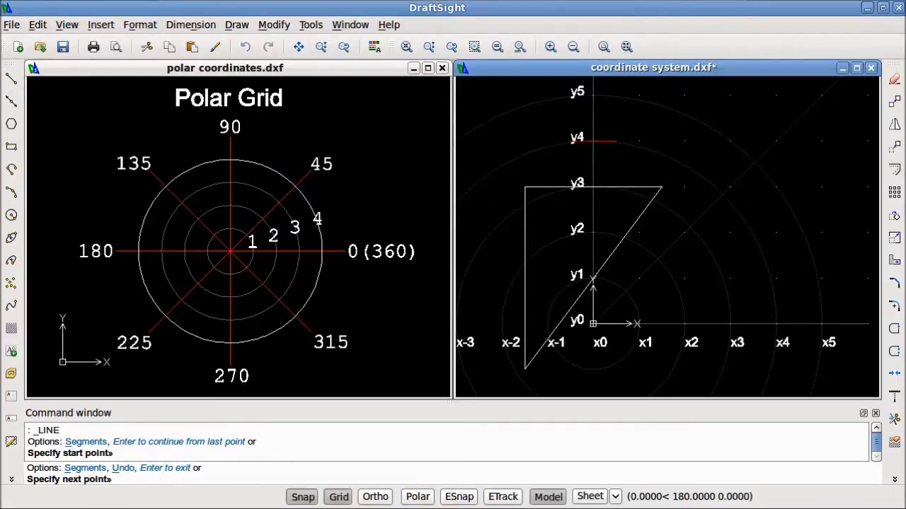
type("@2.75<0")
key("Return")
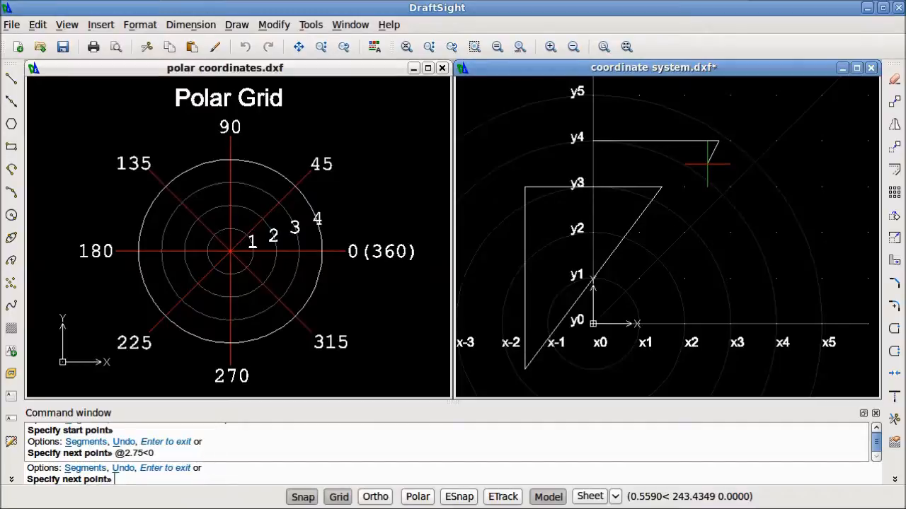
key("Escape")
- Draw a horizontal line from grid point 0,5 using the mixed-fraction polar coordinate @2-3/4<0
type("l")
key("Return")
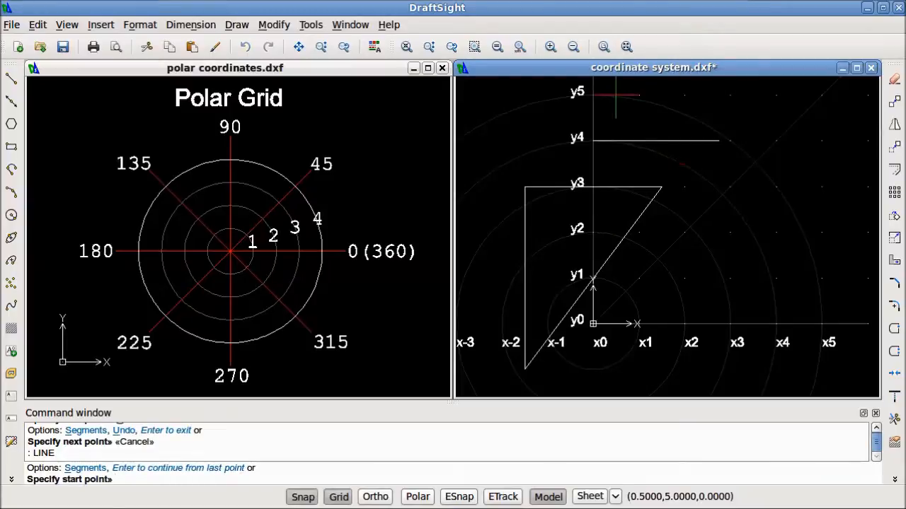
left_click(593, 94)
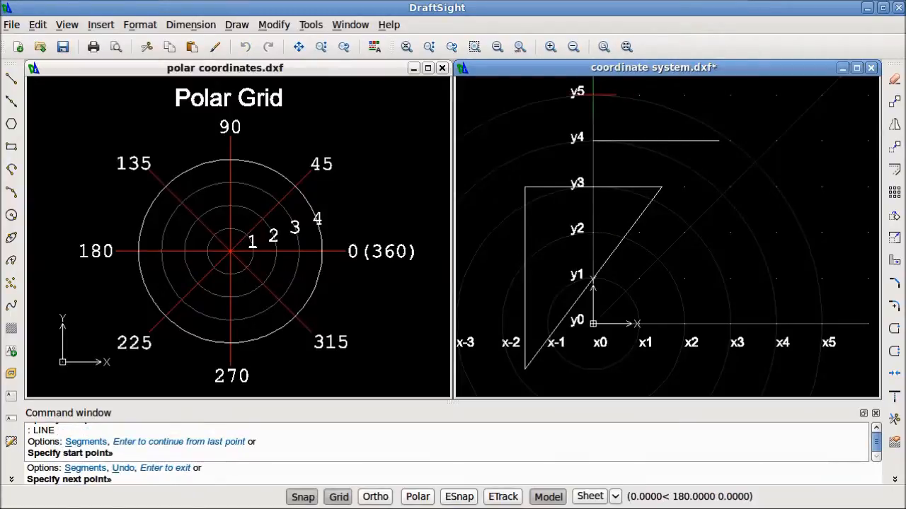
type("@2-3/4<0")
key("Return")
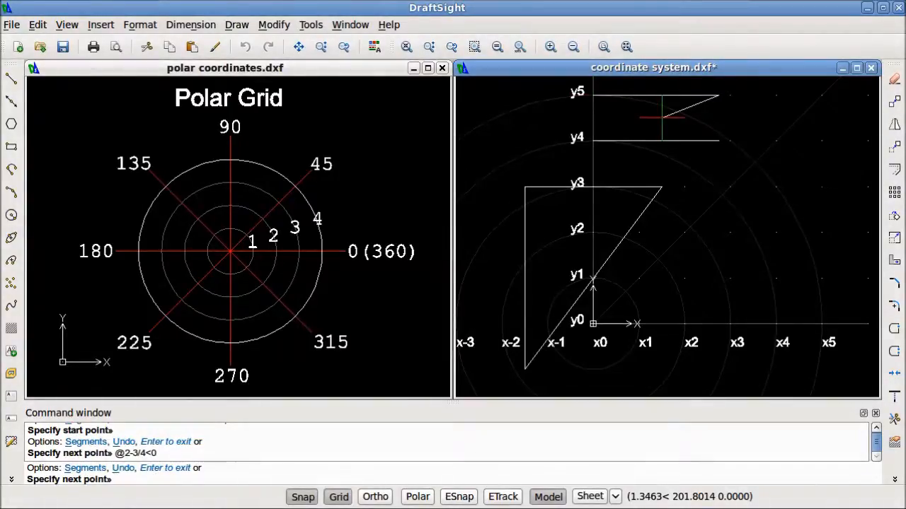
key("Escape")
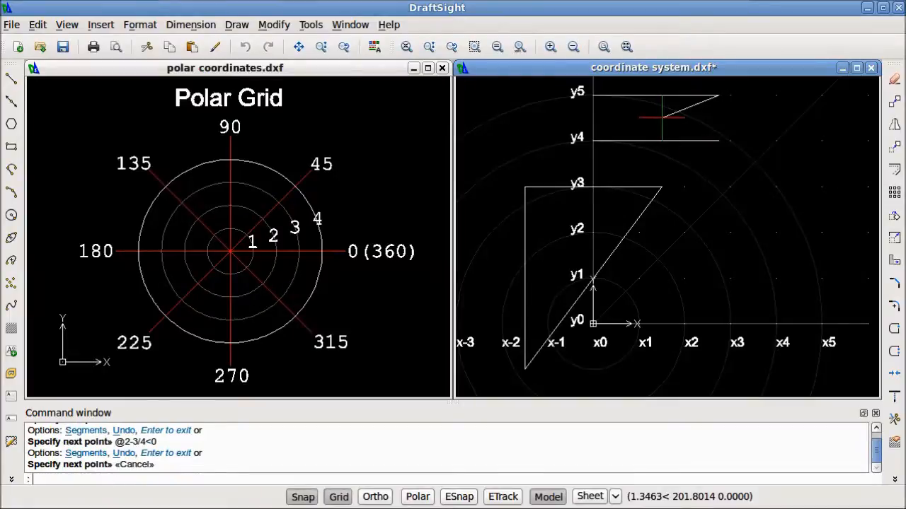
- Draw a short horizontal line from grid point 3,3 using the fractional polar coordinate @3/4<0
left_click(12, 81)
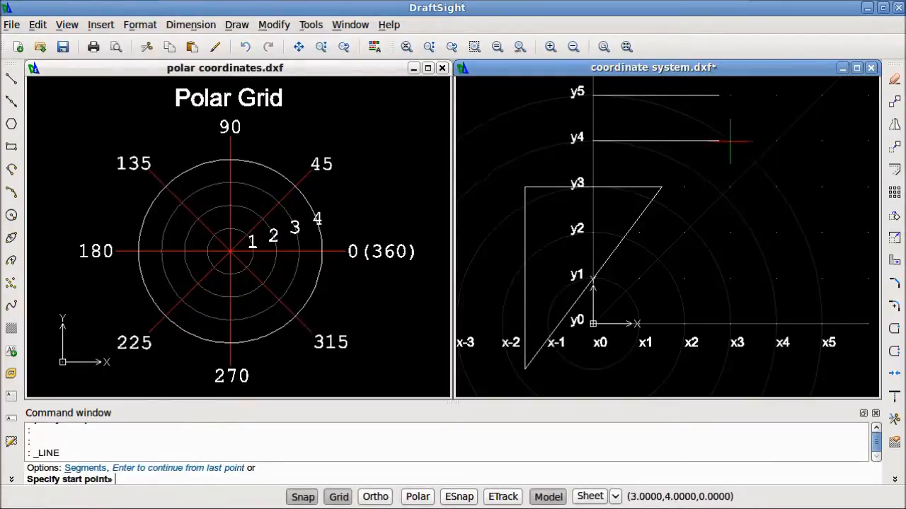
left_click(731, 187)
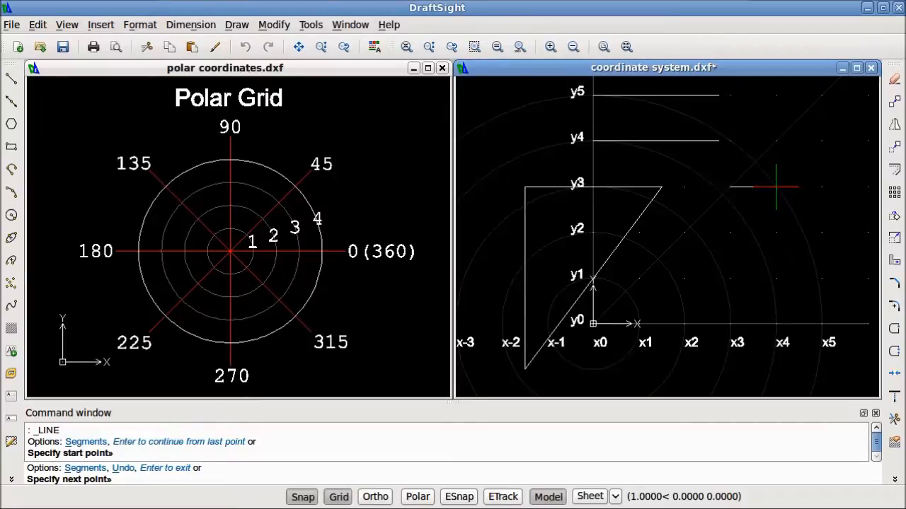
type("@3/4<0")
key("Return")
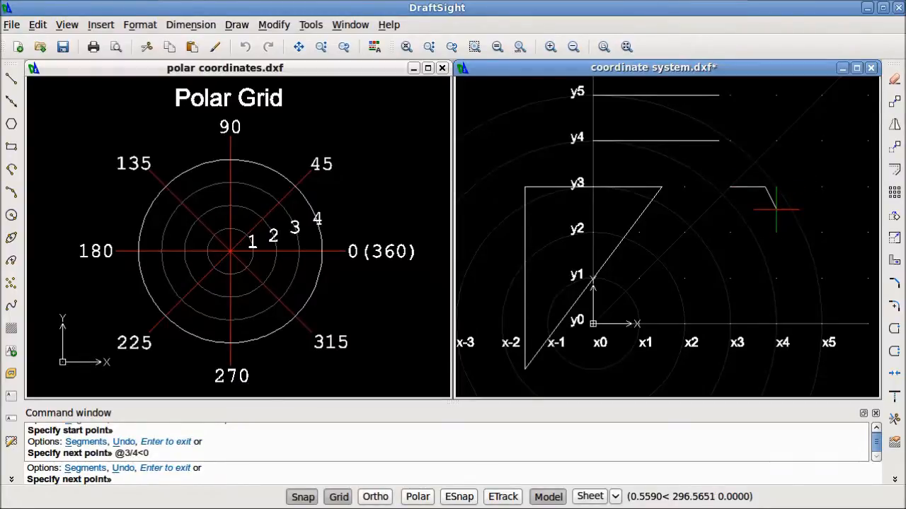
key("Escape")
- Delete the three separate horizontal lines starting at 3,3, 0,4 and 0,5, keeping the triangle
left_click(754, 228)
left_click(750, 181)
key("Delete")
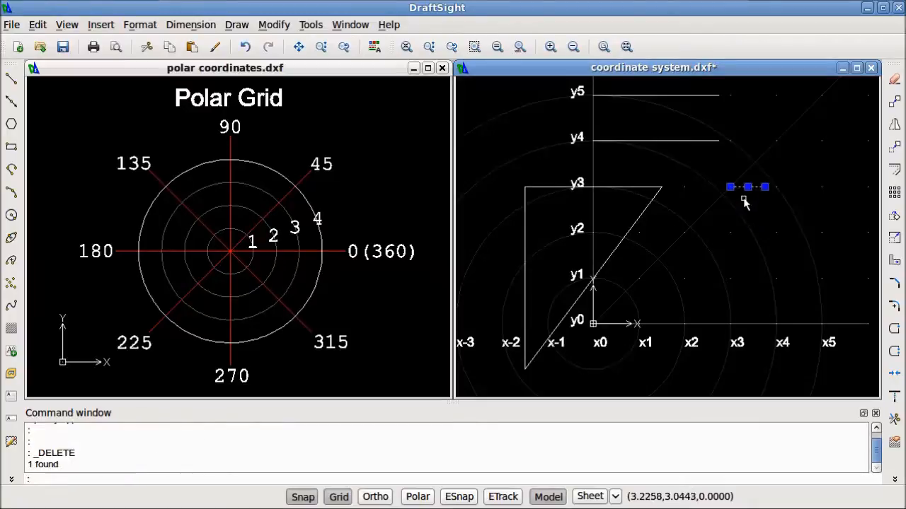
left_click(735, 154)
left_click(692, 151)
key("Delete")
left_click(729, 112)
left_click(685, 107)
key("Delete")
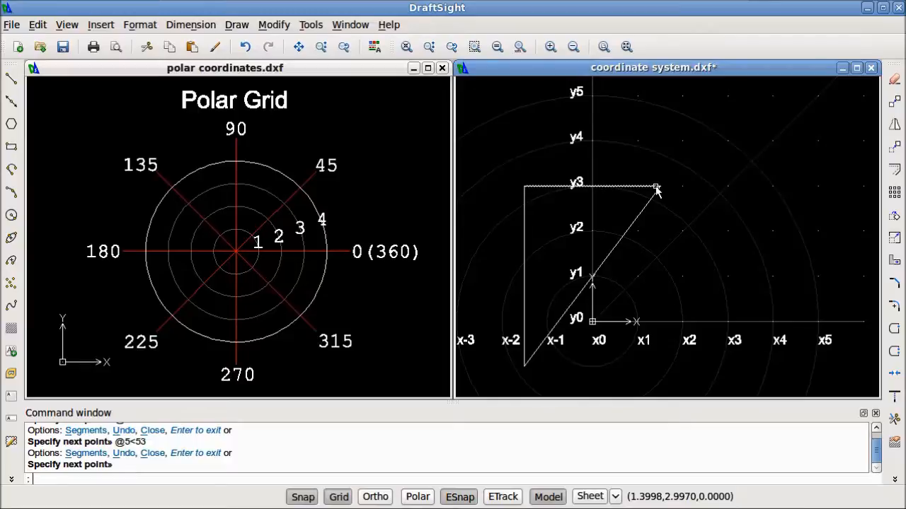
key("Return")
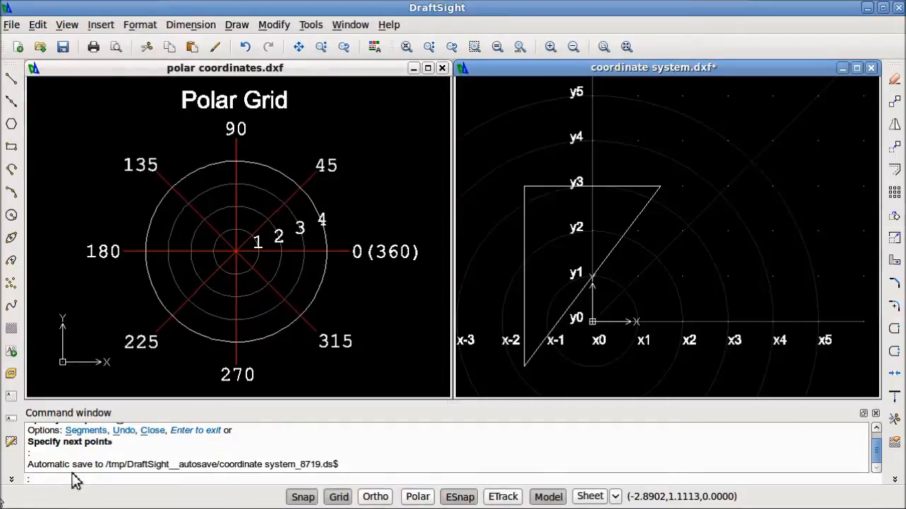
key("Return")
key("Escape")
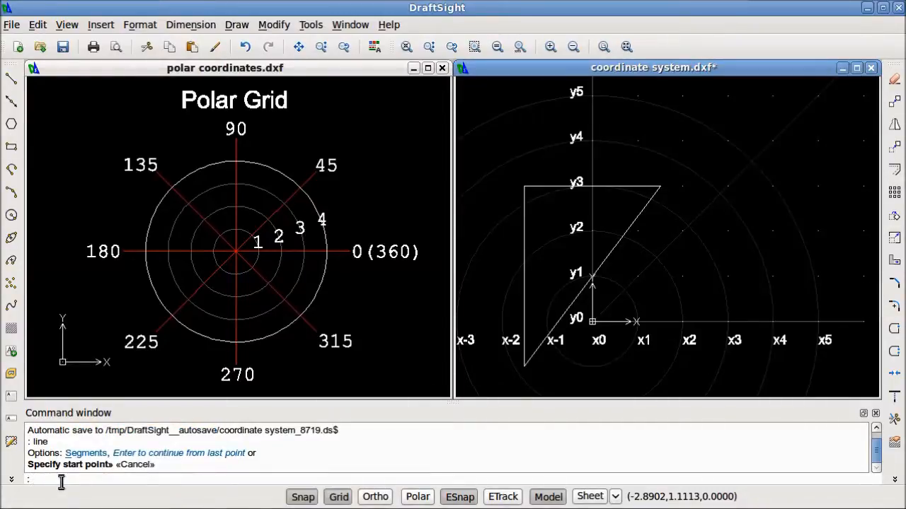
type("line")
key("Return")
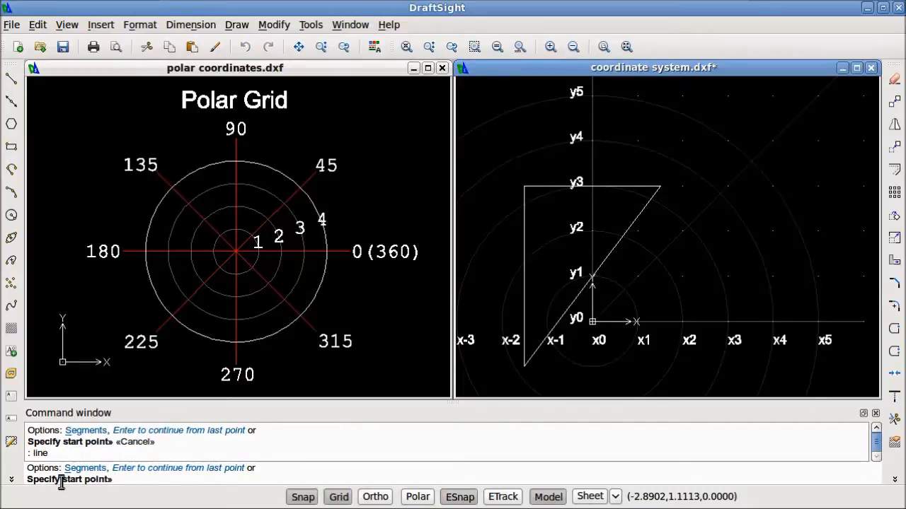
key("Escape")
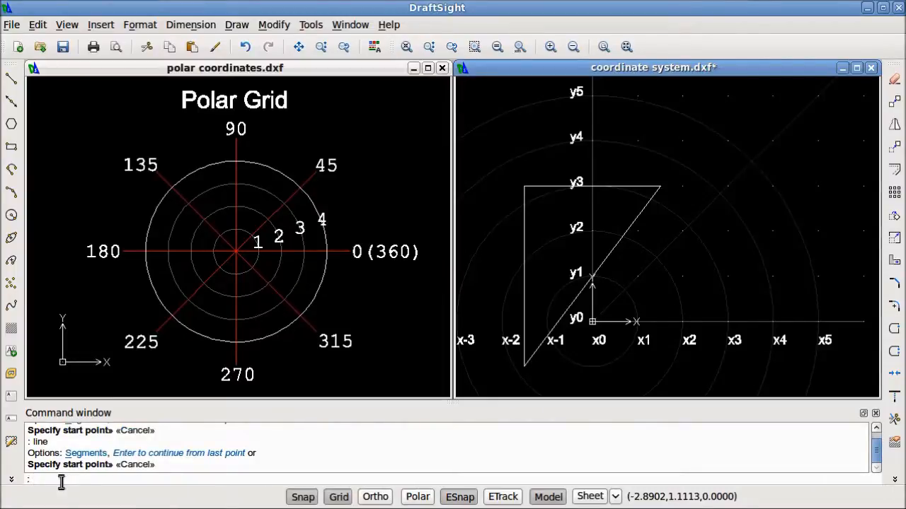
- Start the Line command and switch its mode to Segments, returning it to Continuous
key("Return")
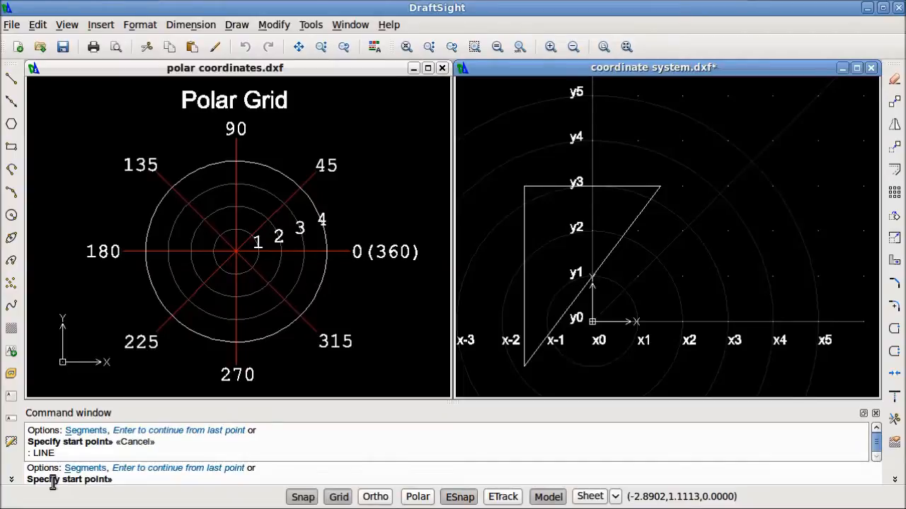
key("Return")
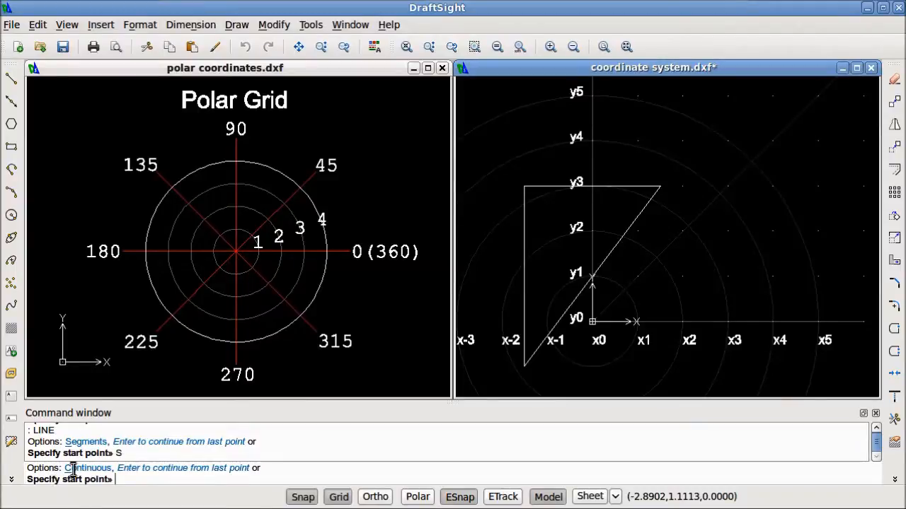
key("Return")
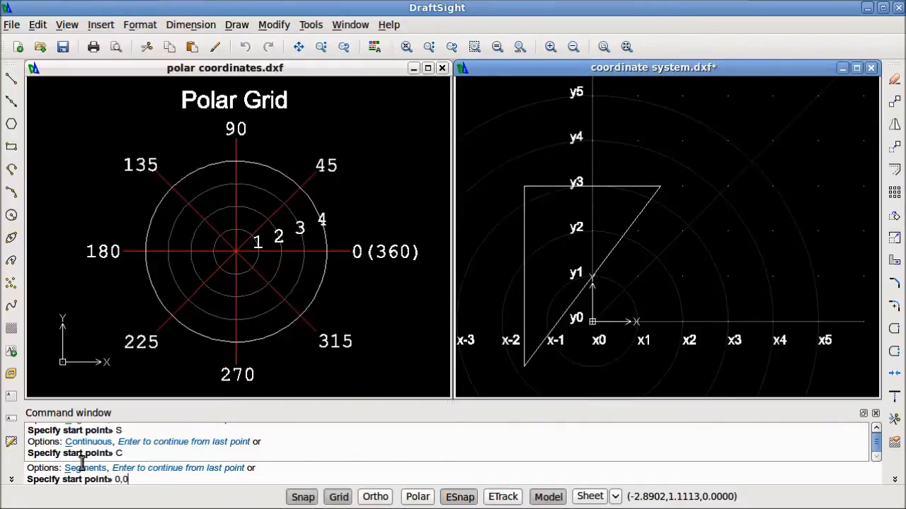
- Draw a line segment from the origin 0,0 to the absolute coordinate 5,5
key("Return")
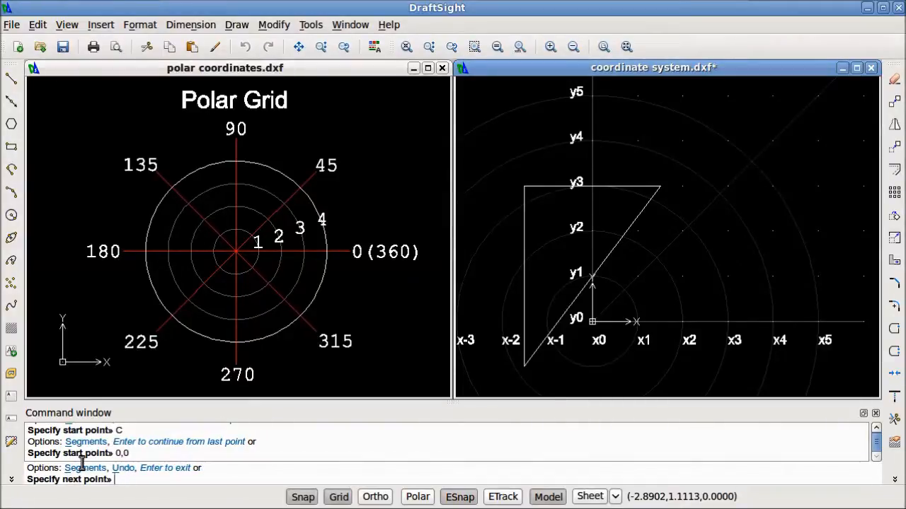
type("5,5")
key("Return")
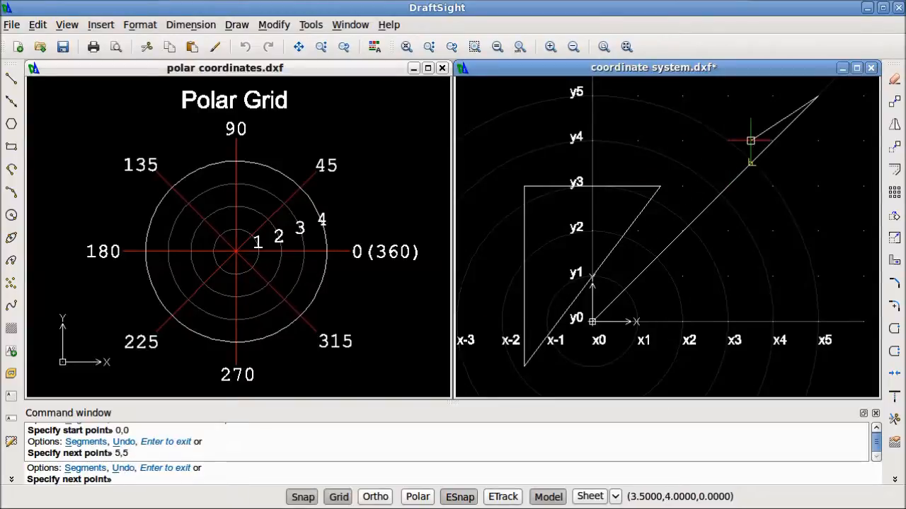
- Undo the diagonal segment with the Line command's Undo option and cancel the command
type("u")
key("Return")
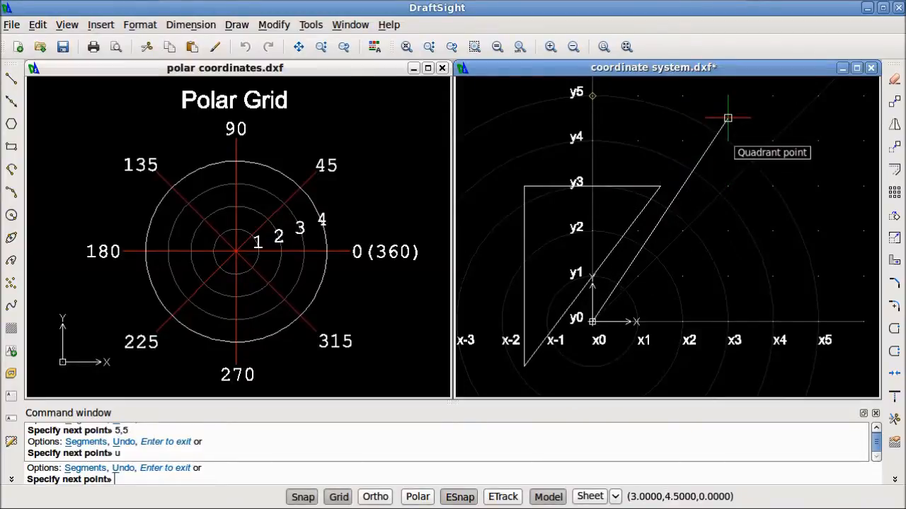
key("Escape")
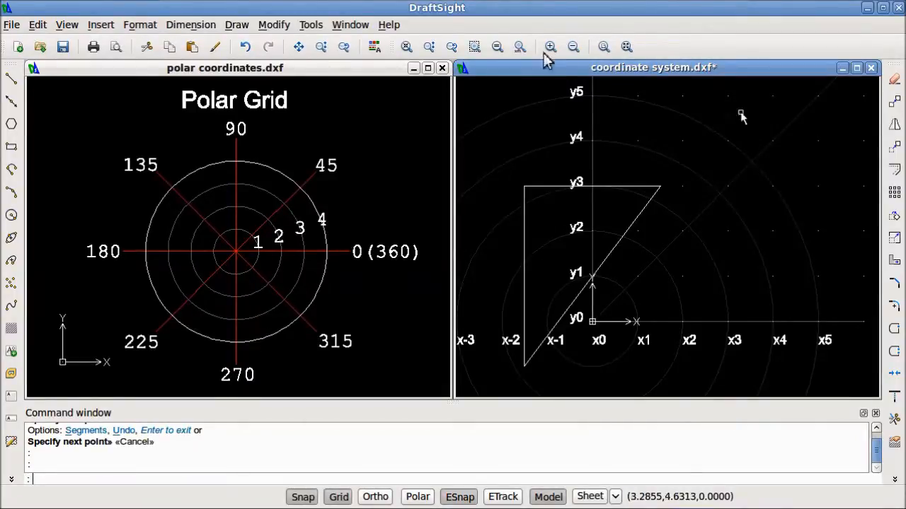
- Search the DraftSight Help index for "command re" and open the Command Reference topic
left_click(390, 26)
left_click(407, 41)
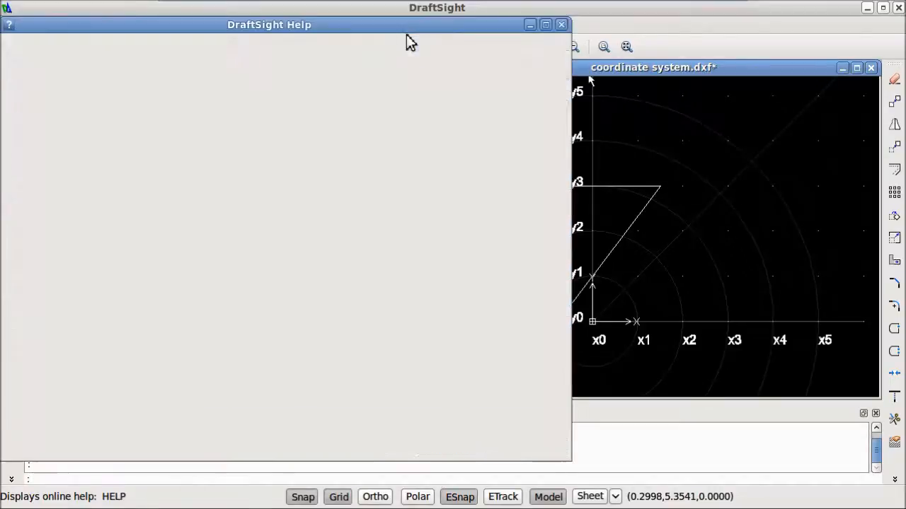
left_click(87, 90)
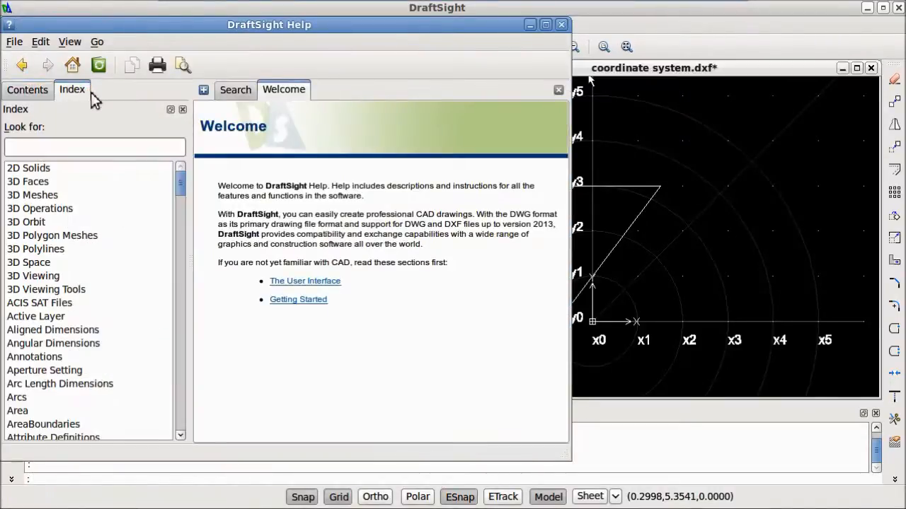
left_click(119, 145)
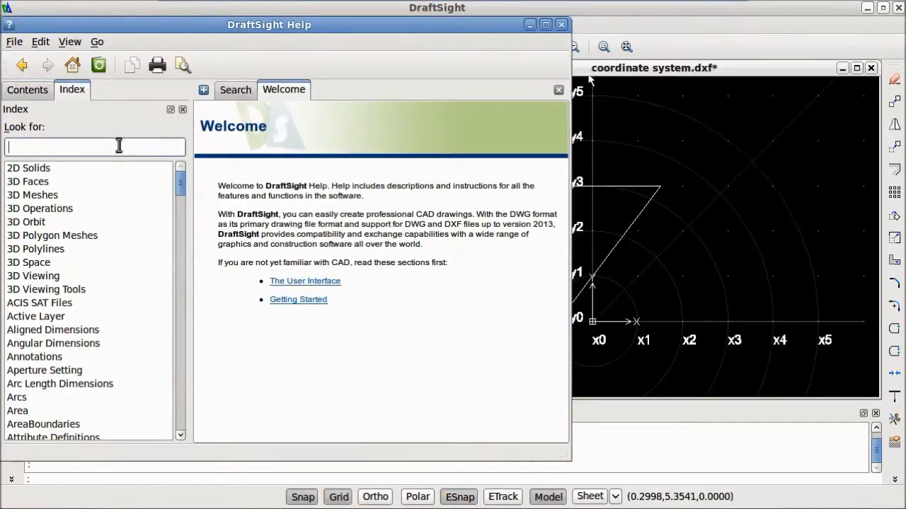
type("com")
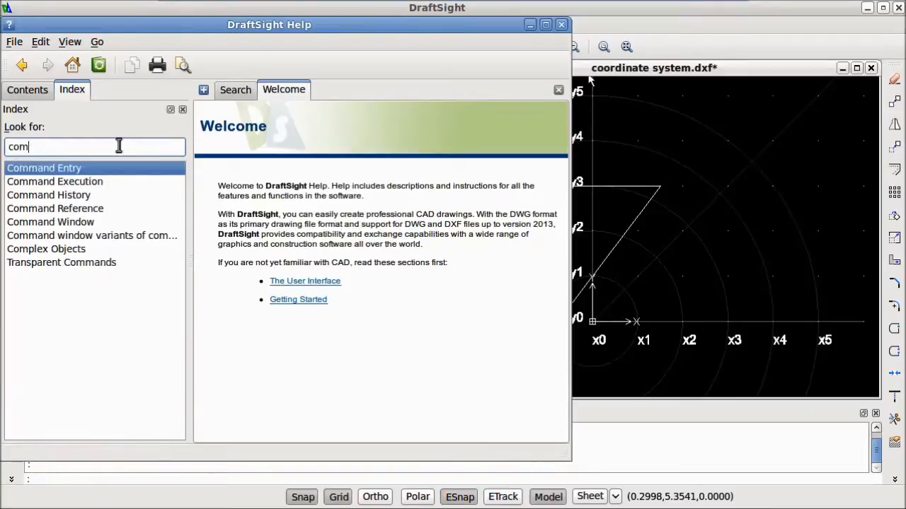
type("mand re")
left_click(92, 169)
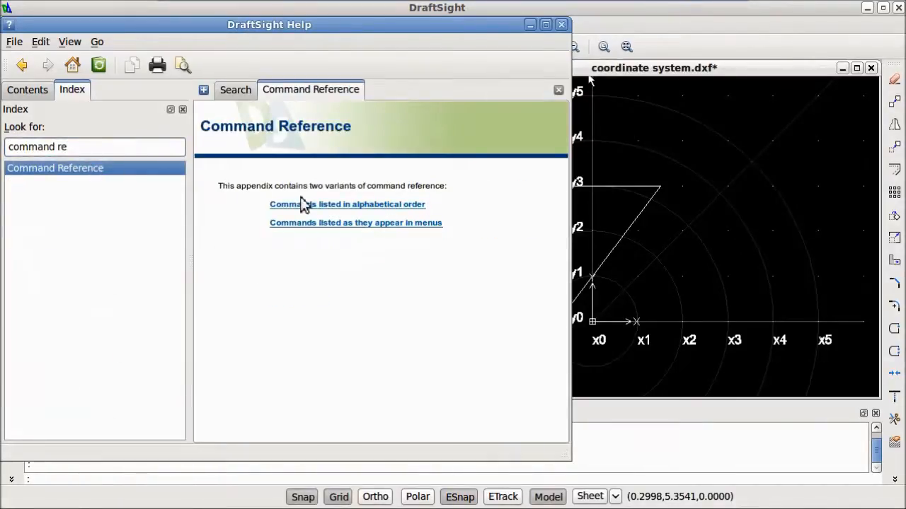
- Open the alphabetical command list and examine the aliases of the commands under L, including Line
left_click(326, 205)
left_click(329, 240)
scroll(332, 261, "down", 20)
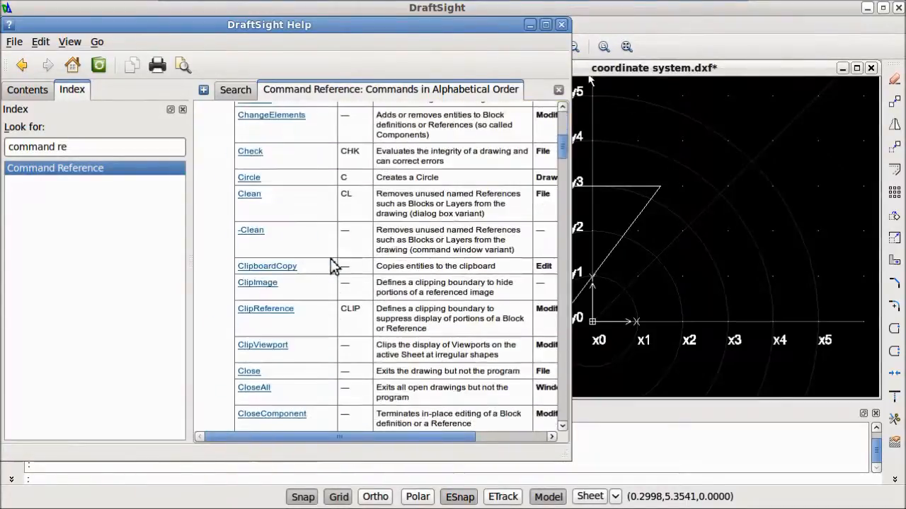
scroll(332, 265, "down", 20)
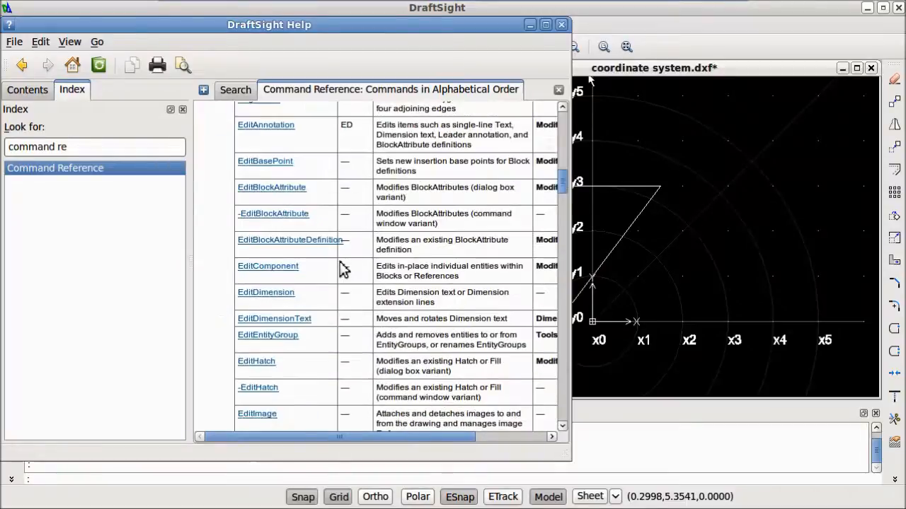
scroll(343, 268, "down", 20)
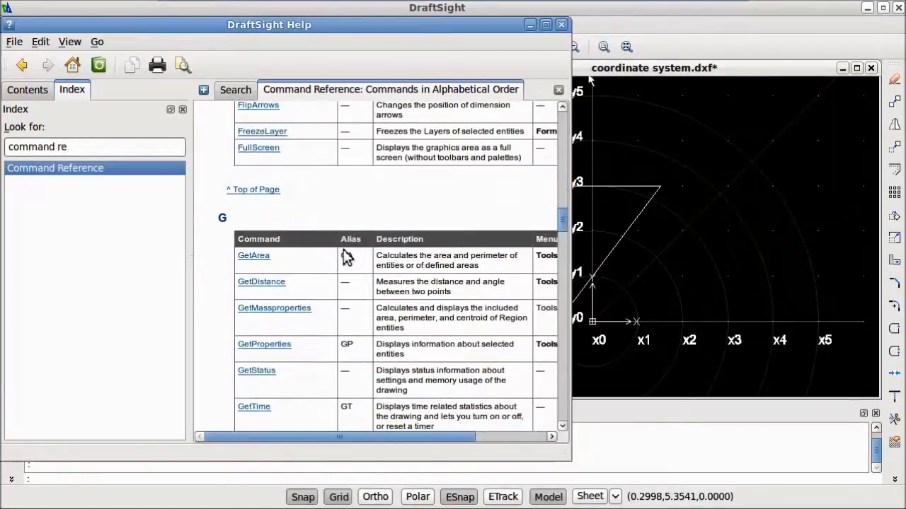
scroll(345, 258, "down", 20)
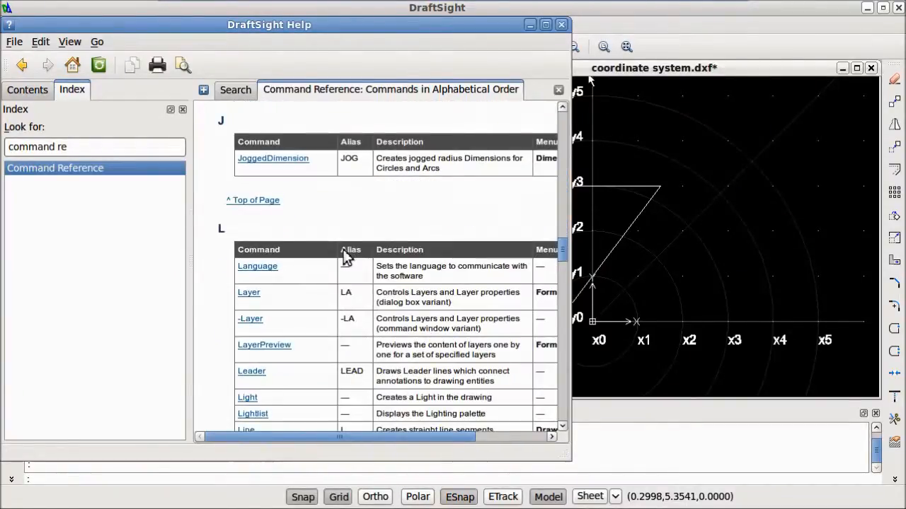
scroll(344, 258, "down", 3)
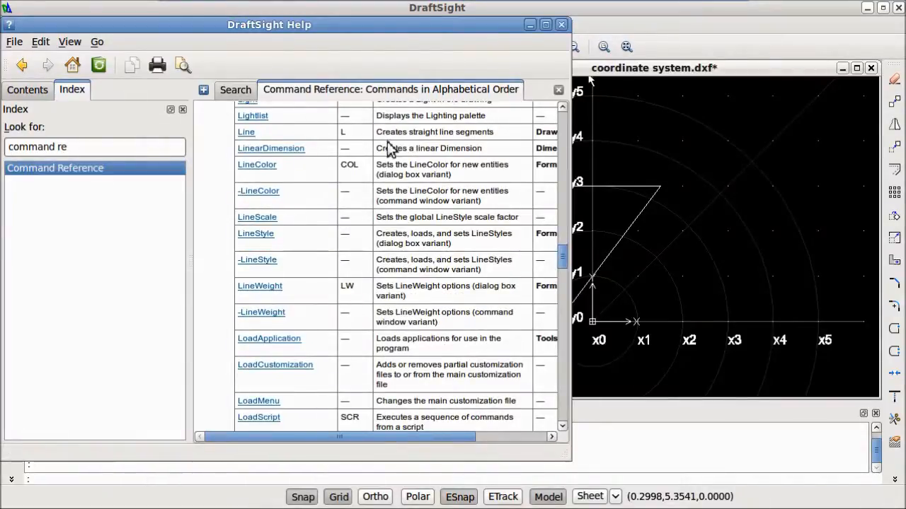
scroll(346, 138, "up", 6)
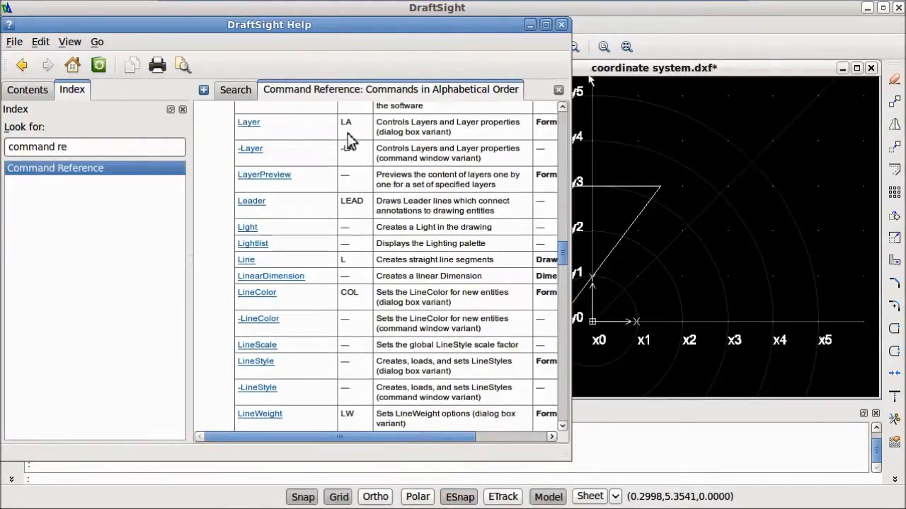
scroll(337, 318, "down", 2)
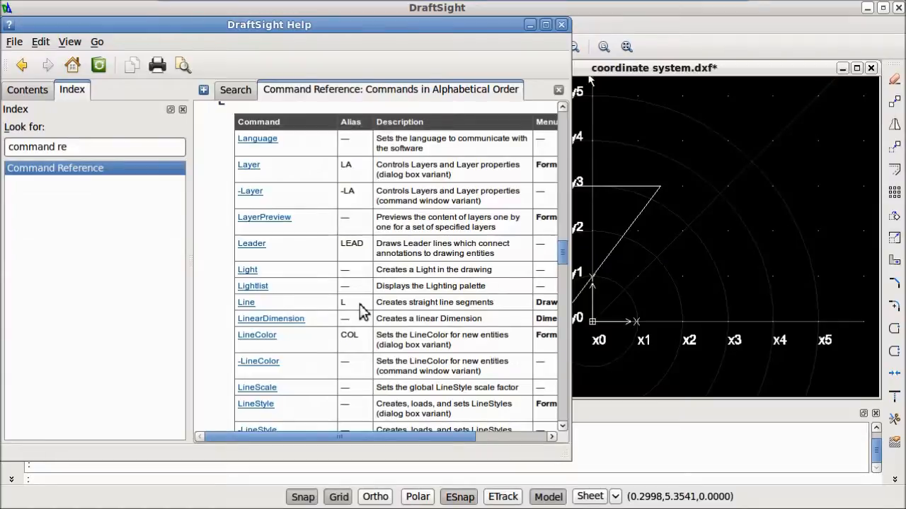
- Read the Line command's help topic on constructing, undoing and appending lines, and close Help
left_click(246, 303)
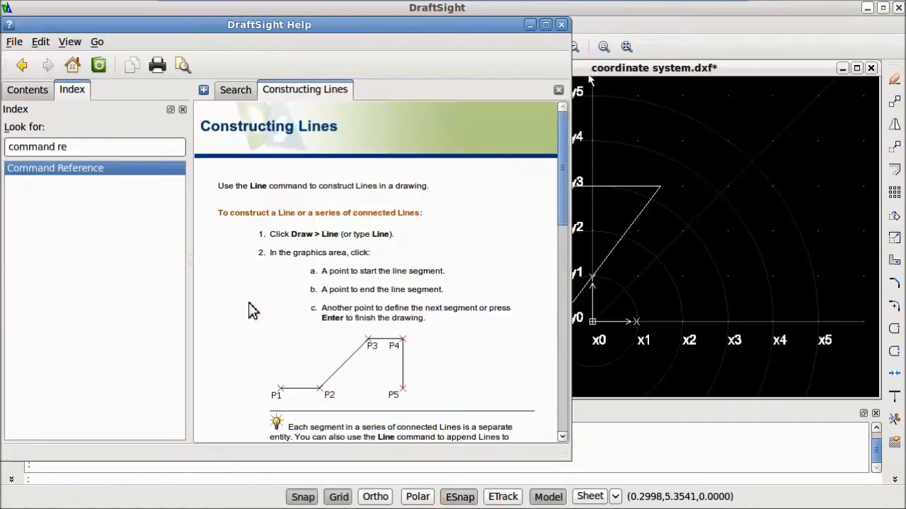
scroll(456, 312, "down", 3)
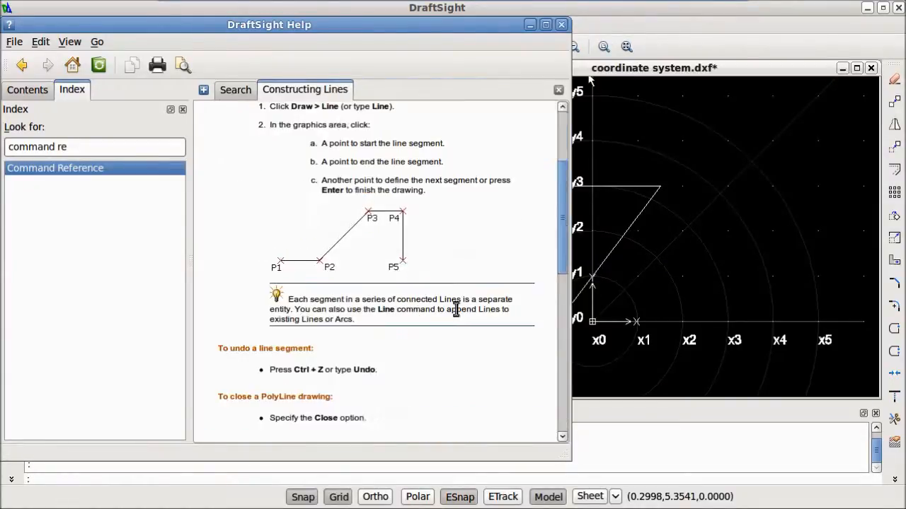
scroll(456, 311, "down", 3)
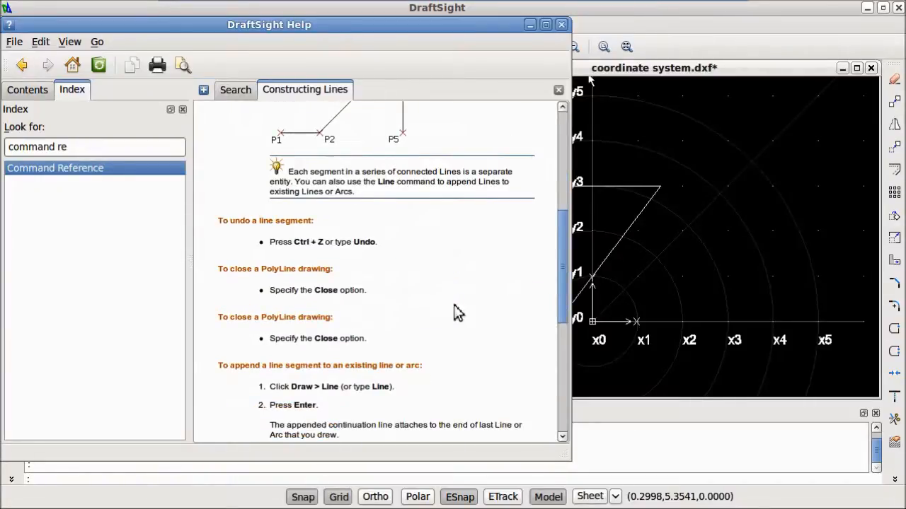
left_click(559, 27)
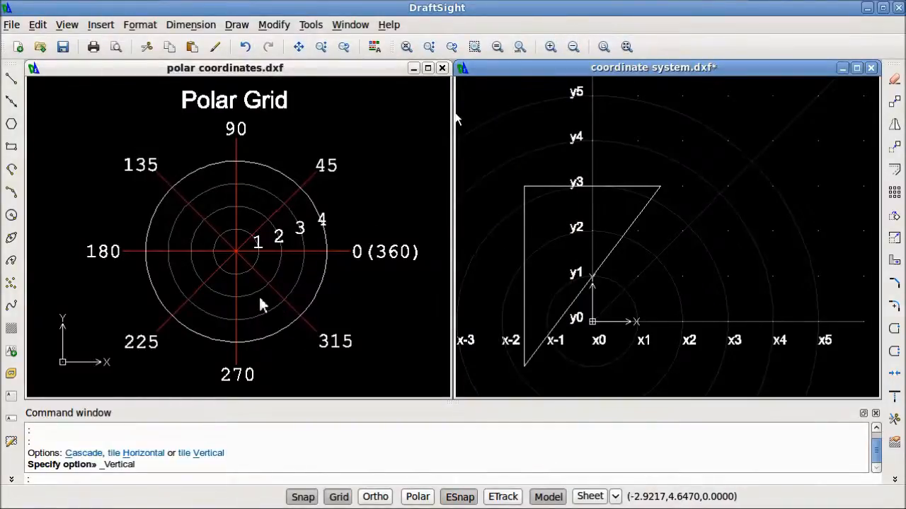
- Maximize the coordinate system drawing and draw a rectangle from grid point 1,1 with the relative opposite corner @5,3
double_click(515, 68)
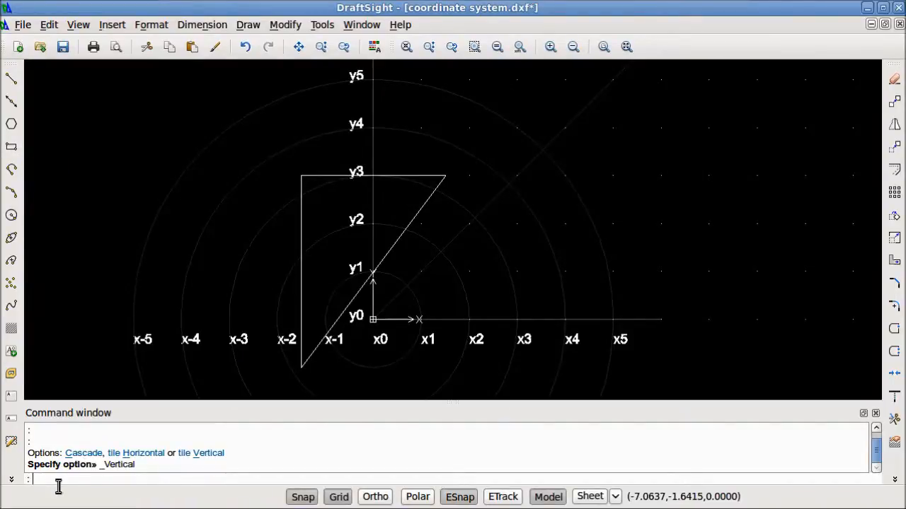
type("rec")
key("Return")
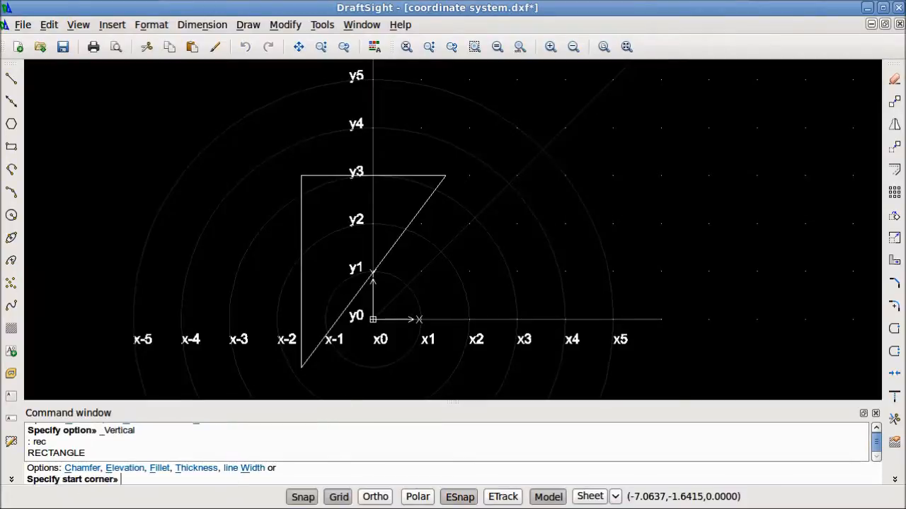
left_click(421, 271)
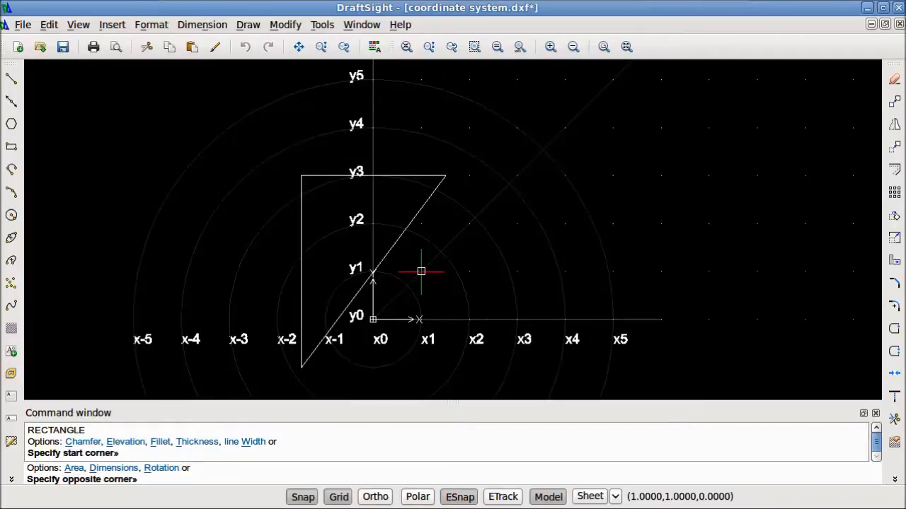
type("@5")
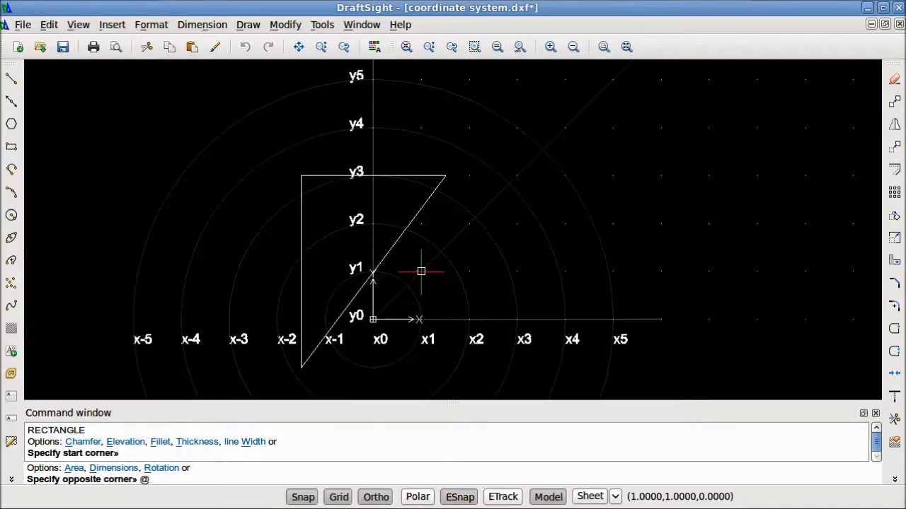
type(",5")
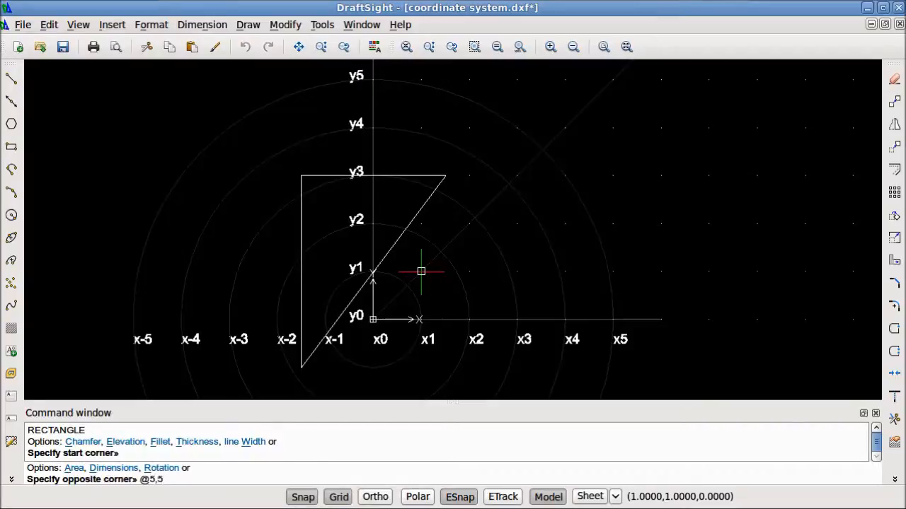
key("BackSpace")
type("3")
key("Return")
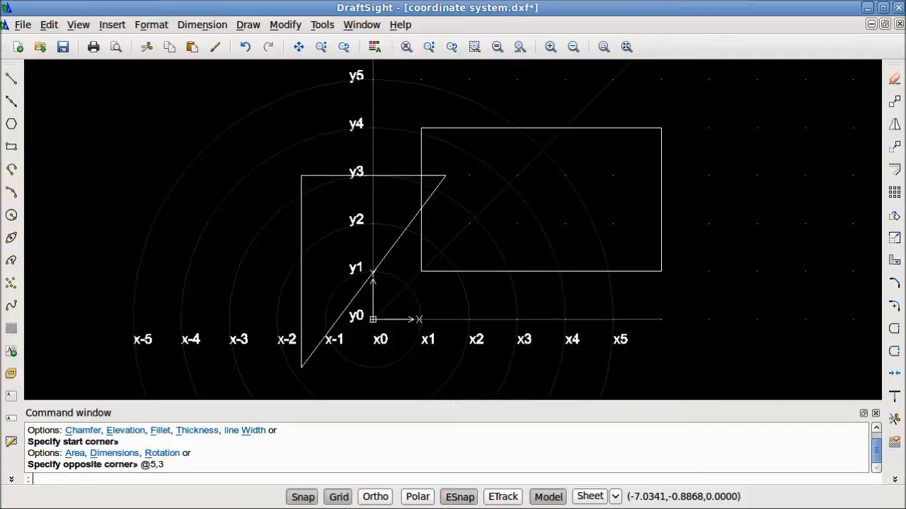
- Draw a rectangle with a fillet radius of .25 inside the large rectangle, from grid point 2,3 to 5,2
left_click(15, 148)
key("Escape")
left_click(17, 148)
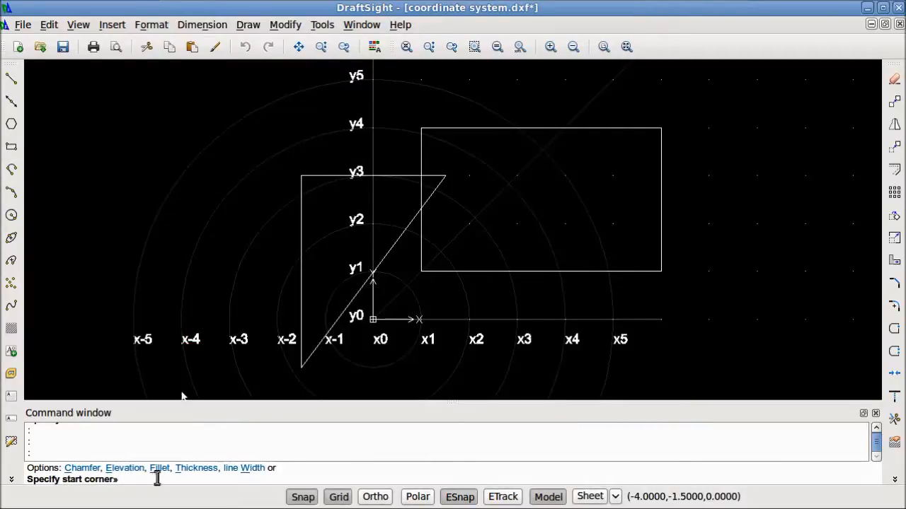
type("f")
key("Return")
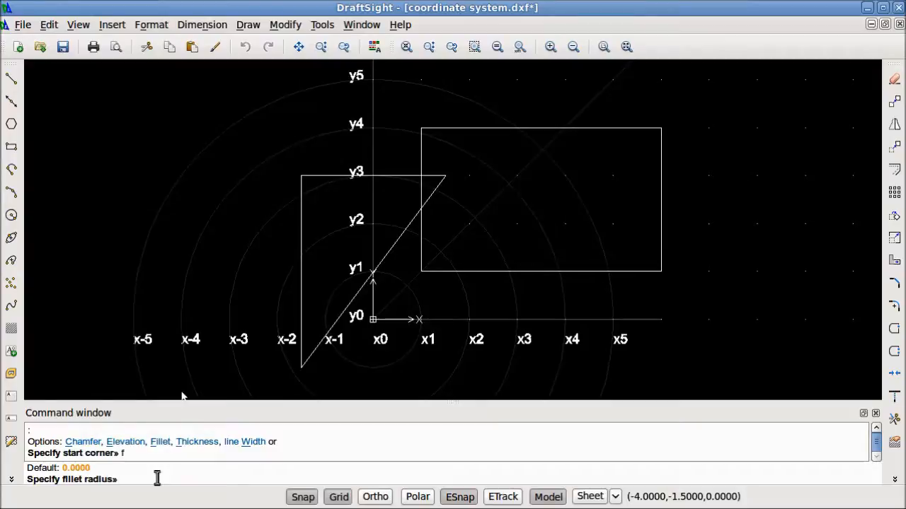
type(".25")
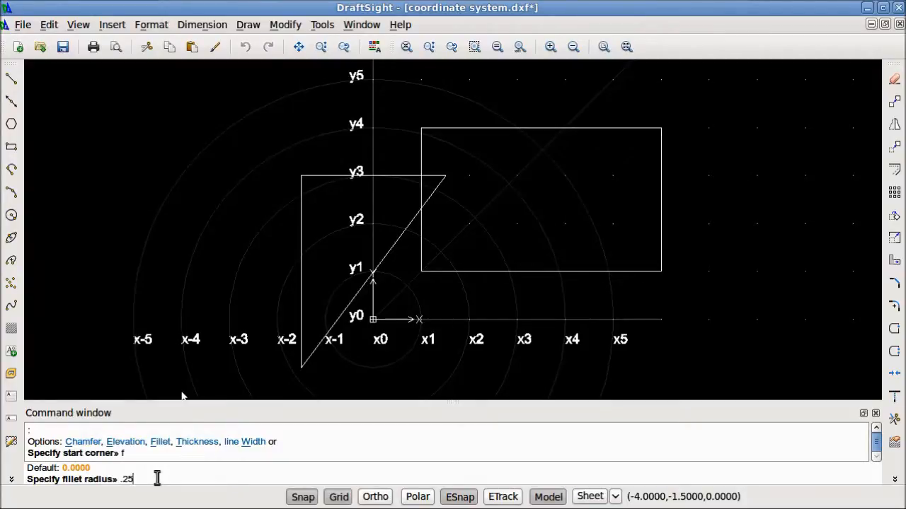
key("Return")
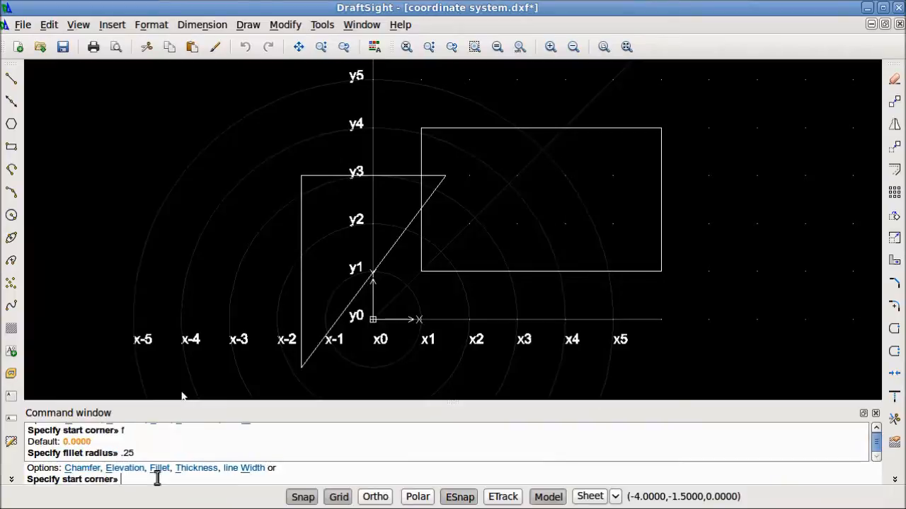
left_click(469, 176)
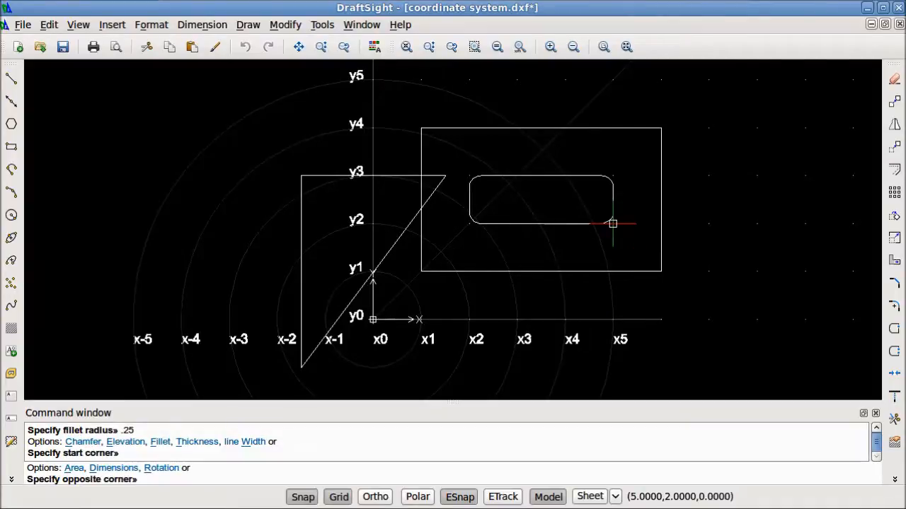
left_click(612, 223)
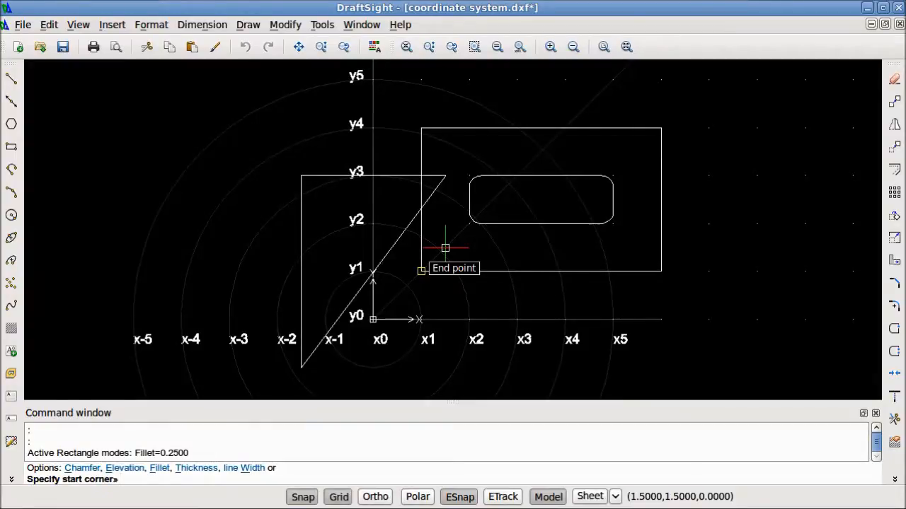
- Set the Rectangle command's fillet radius to 0 and preview a square-cornered rectangle starting at 2,3.5 without placing it
left_click(420, 255)
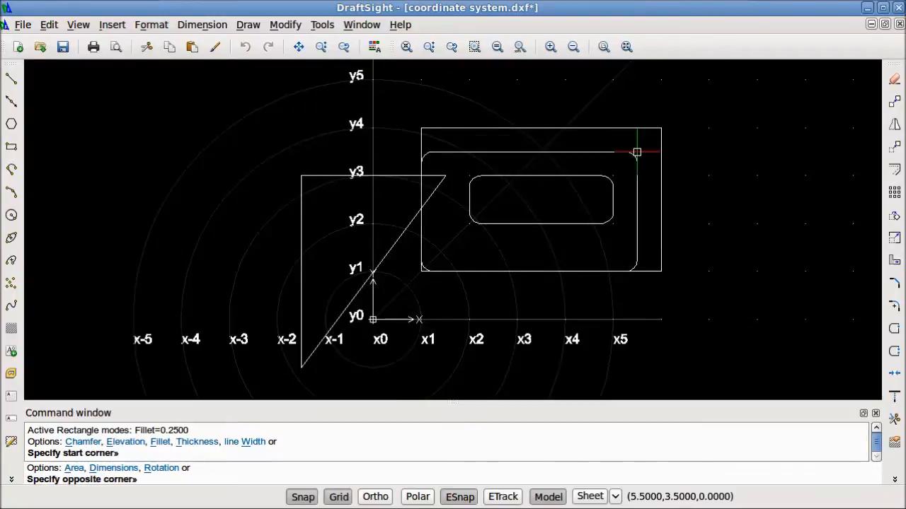
key("Escape")
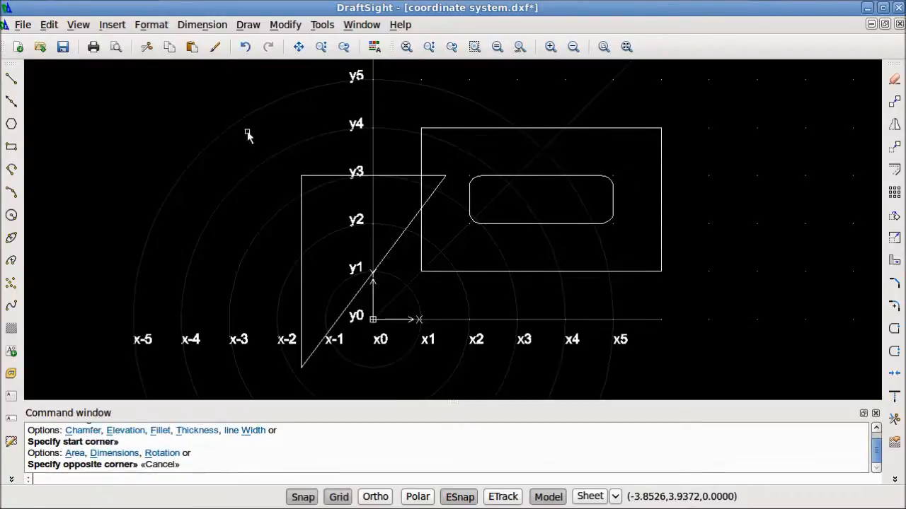
left_click(12, 148)
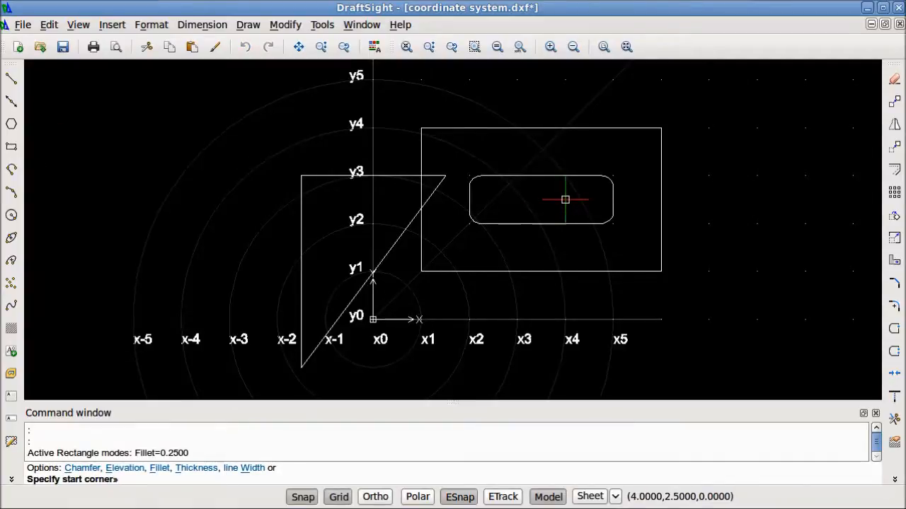
type("f")
key("Return")
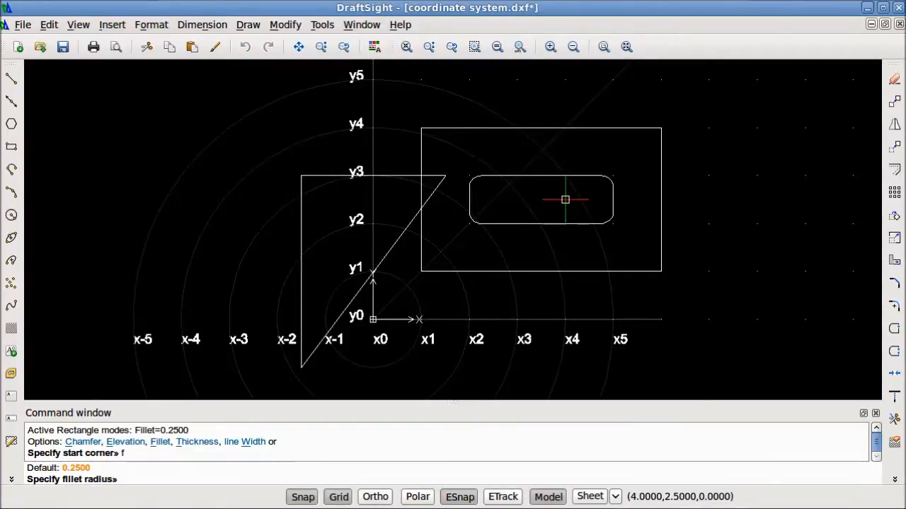
type("0")
key("Return")
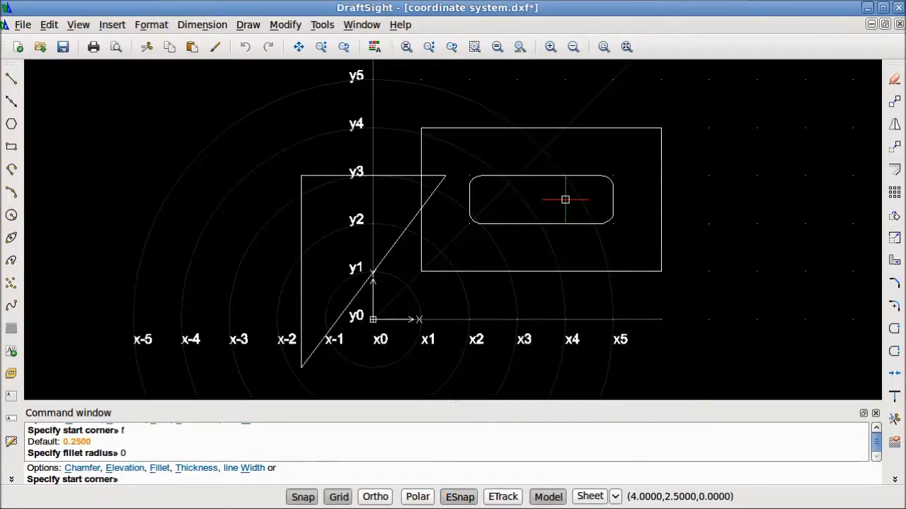
left_click(469, 152)
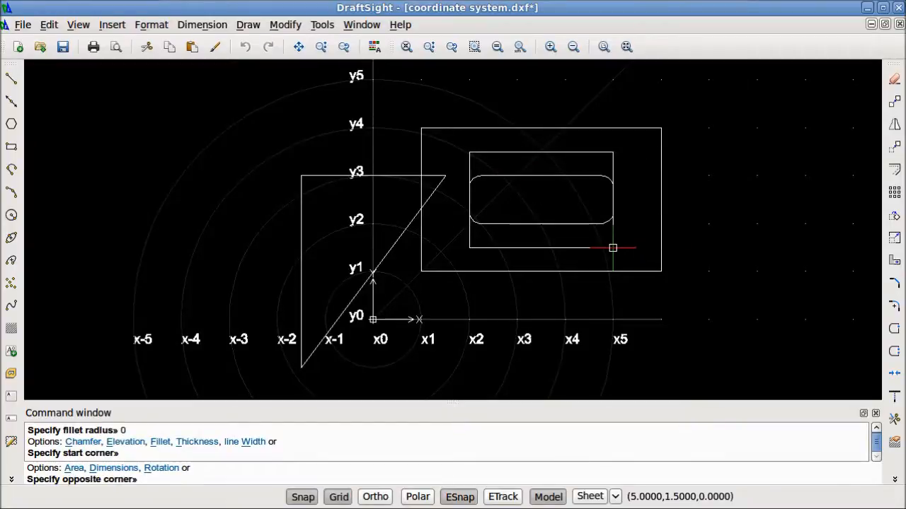
key("Escape")
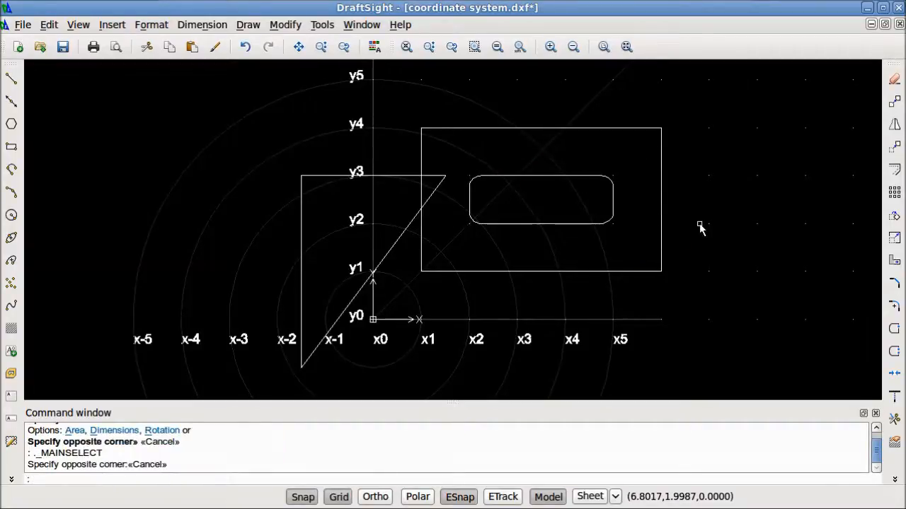
- Erase the large rectangle, the filleted rectangle and the triangle from the coordinate system drawing
left_click(699, 224)
left_click(592, 161)
key("Delete")
key("Escape")
key("Escape")
key("Escape")
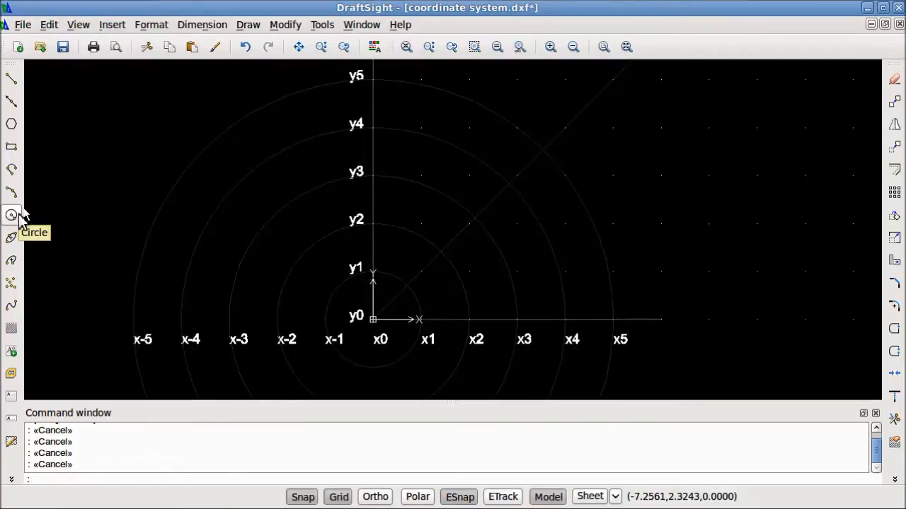
- Review the Circle construction options and draw a circle centered at 2,2 with a radius of 1
left_click(254, 25)
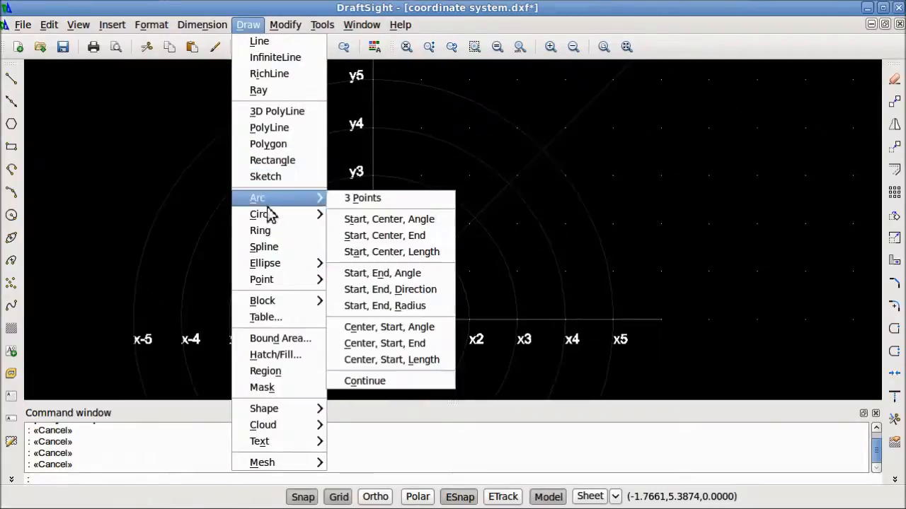
mouse_move(269, 221)
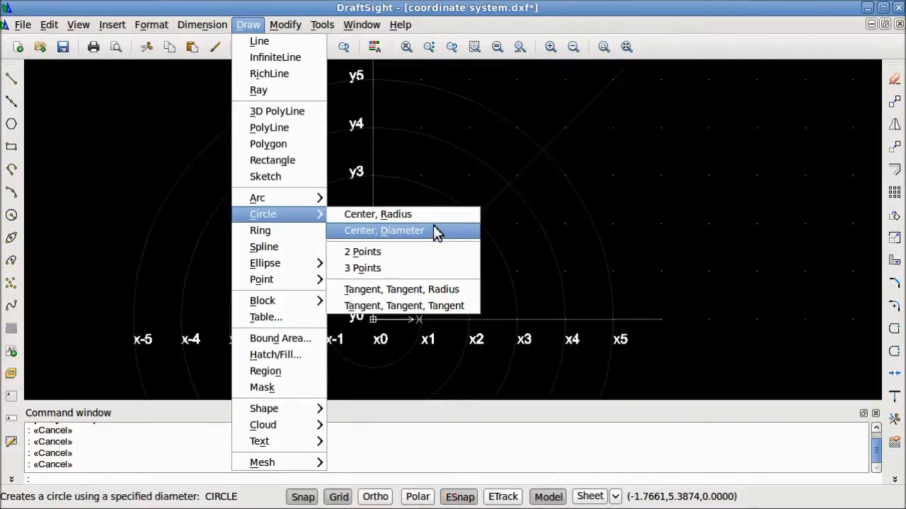
left_click(78, 479)
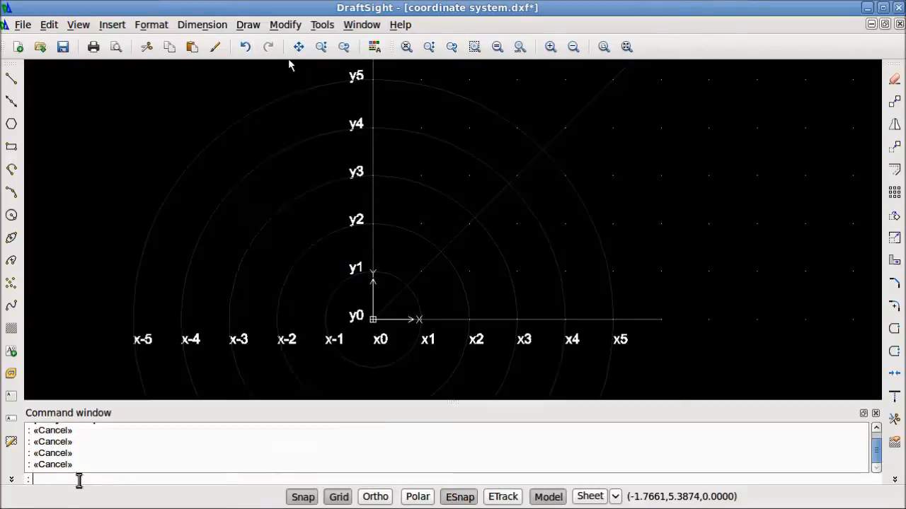
type("c")
key("Return")
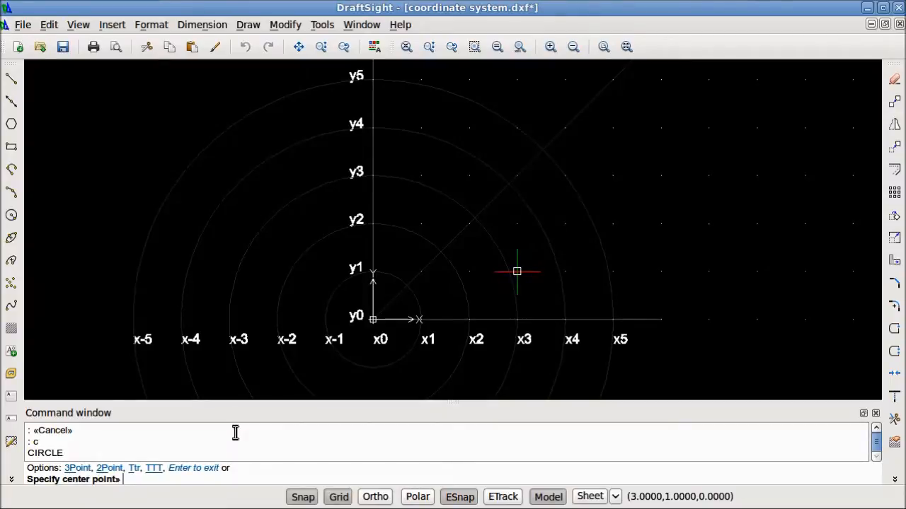
type("2,2")
key("Return")
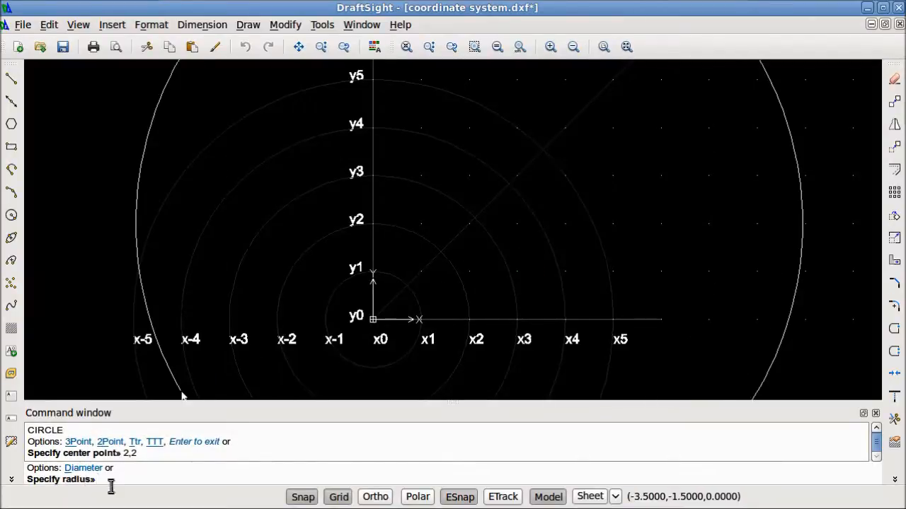
type("1")
key("Return")
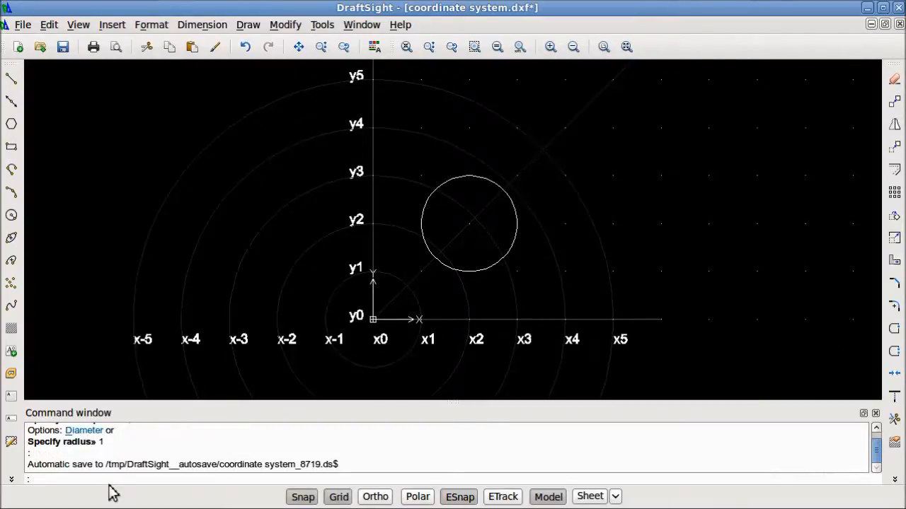
key("Escape")
key("Escape")
key("Escape")
key("Escape")
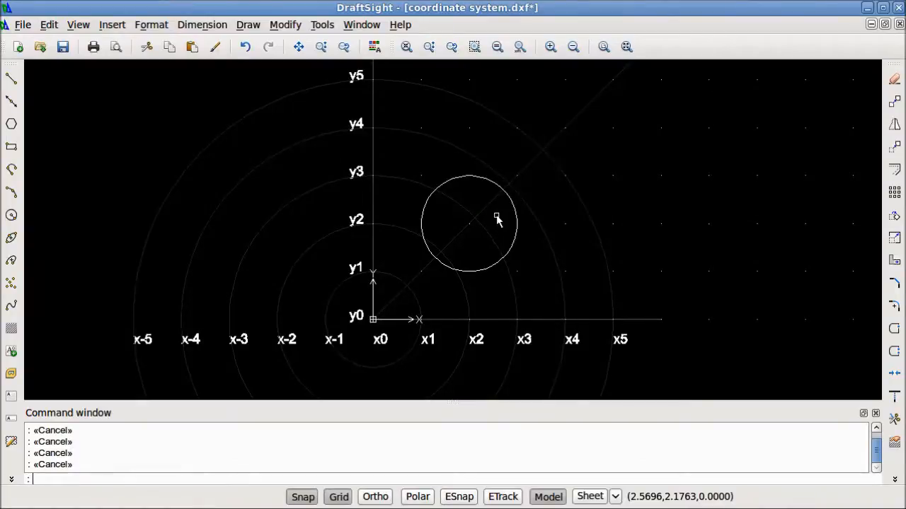
- Draw a second circle concentric with the first at grid point 2,2, using the Diameter option with a value of 3
type("c")
key("Return")
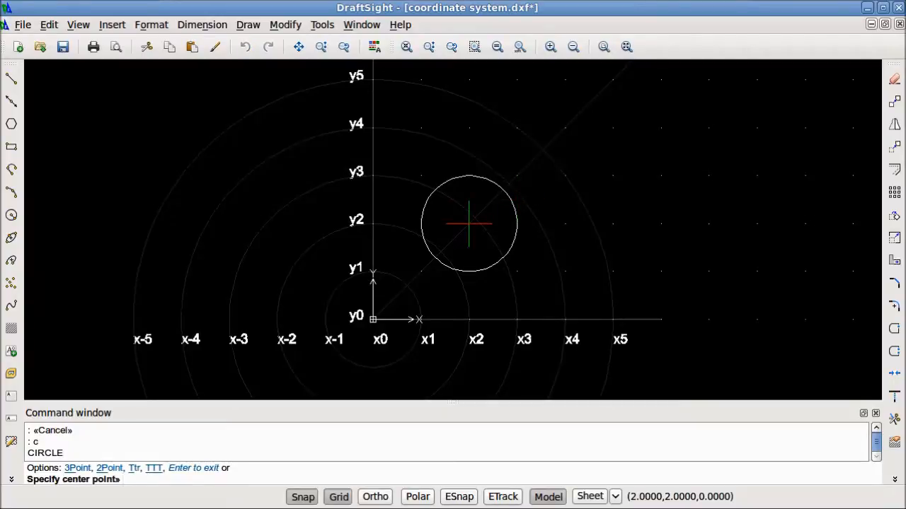
left_click(468, 224)
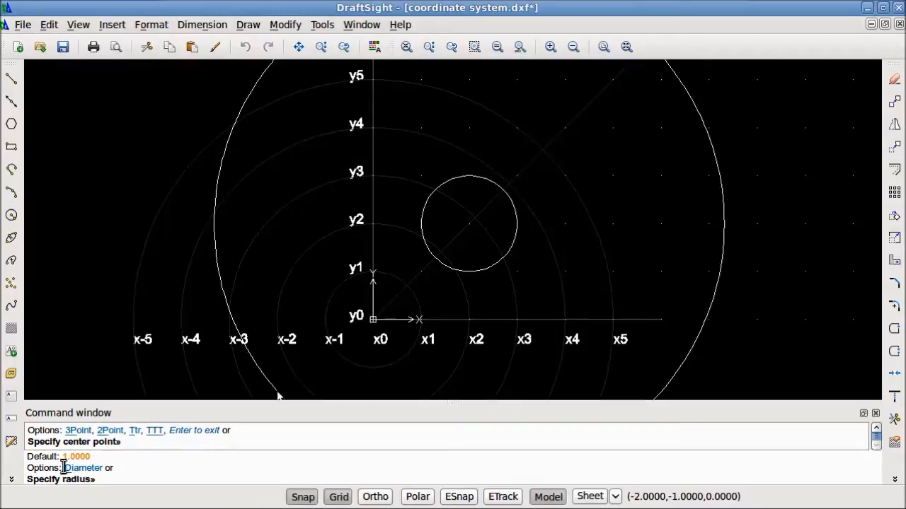
type("d")
key("Return")
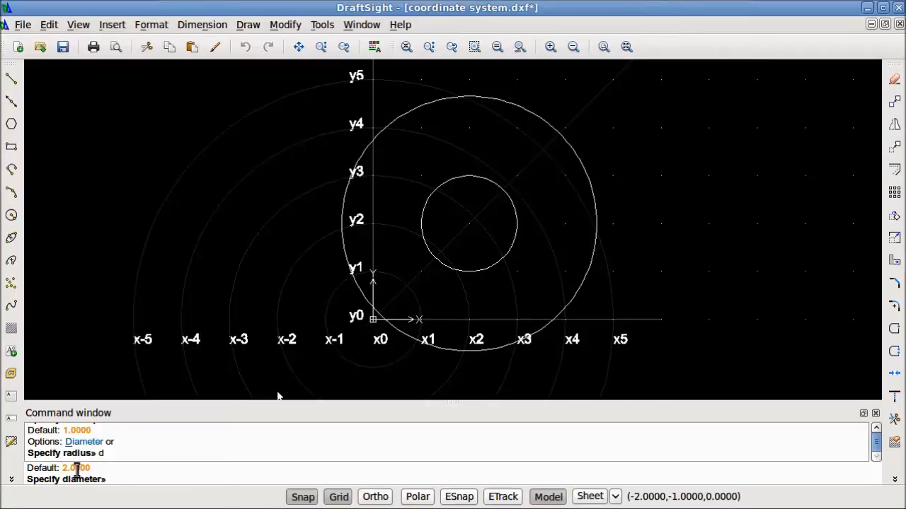
type("3")
key("Return")
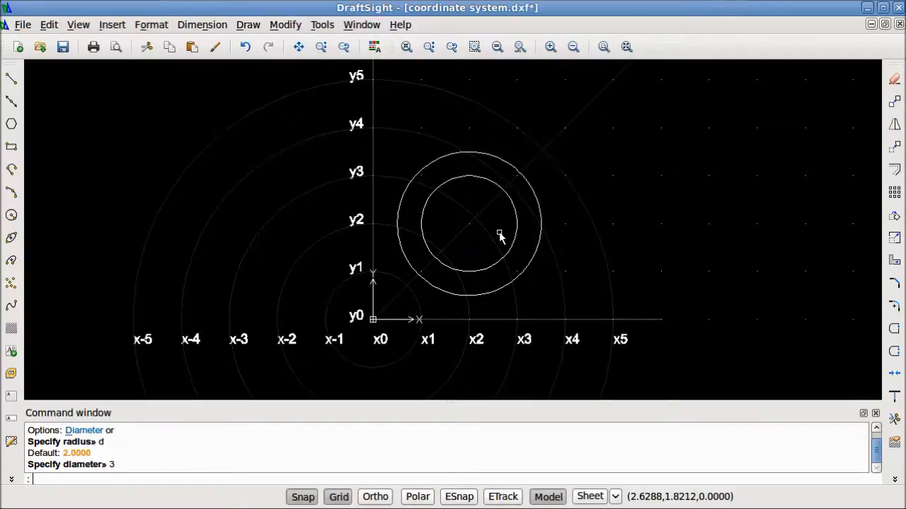
- Undo the two concentric circles around grid point 2,2
left_click(531, 208)
left_click(546, 198)
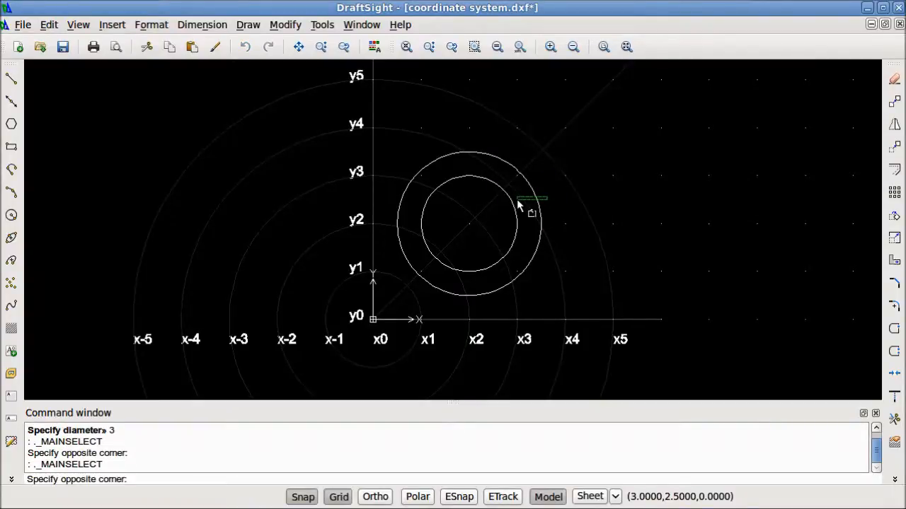
left_click(495, 203)
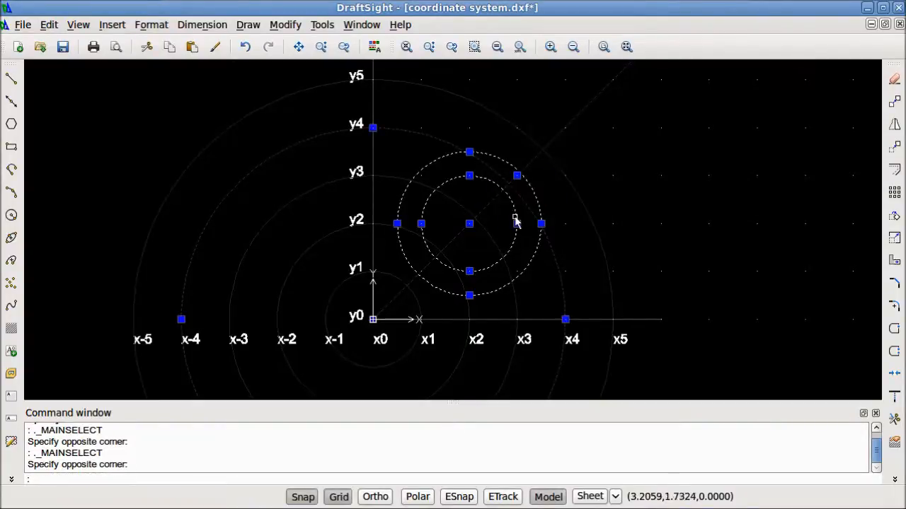
key("ctrl+z")
key("ctrl+z")
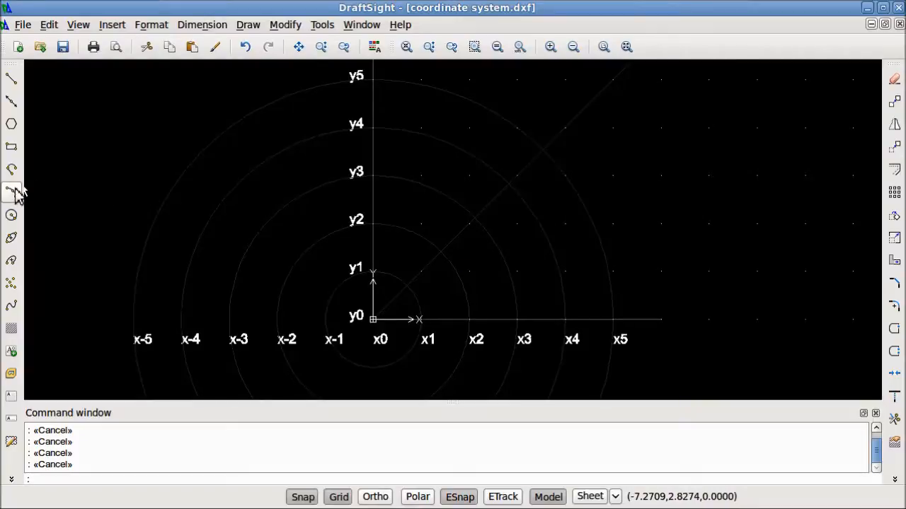
left_click(244, 26)
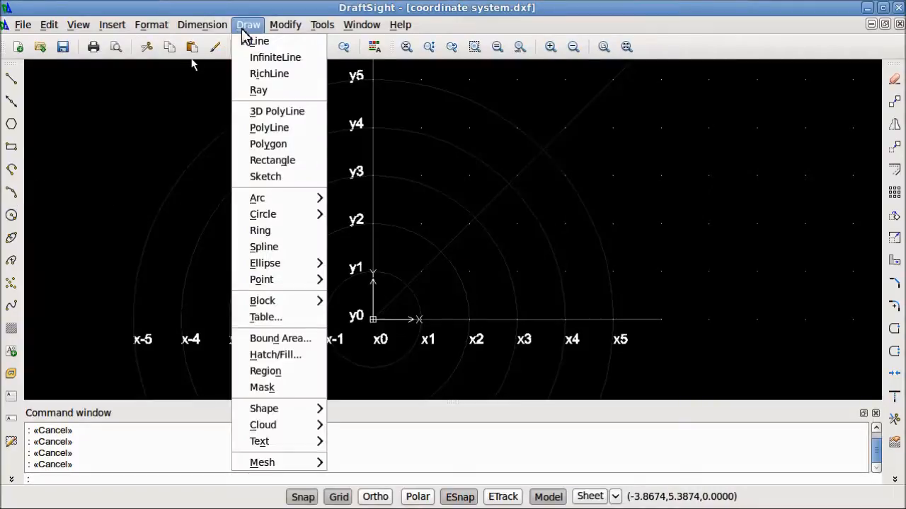
mouse_move(287, 203)
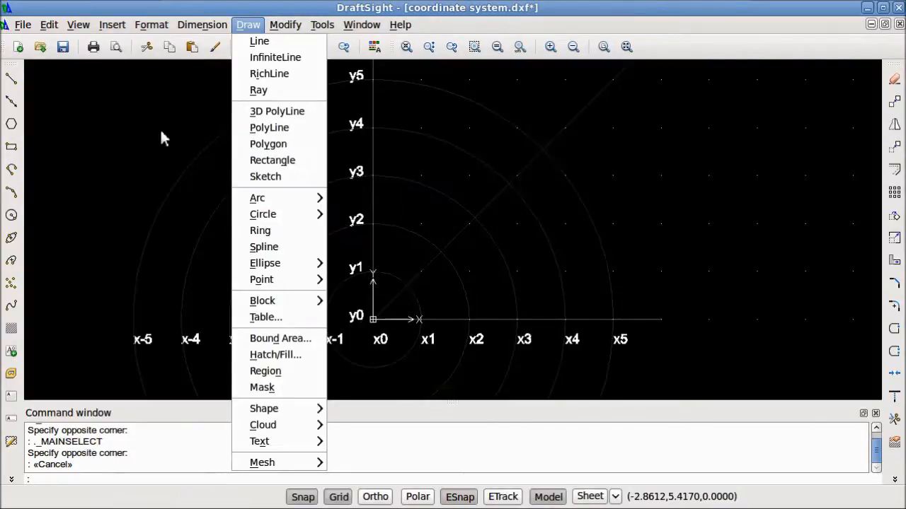
left_click(160, 128)
key("Escape")
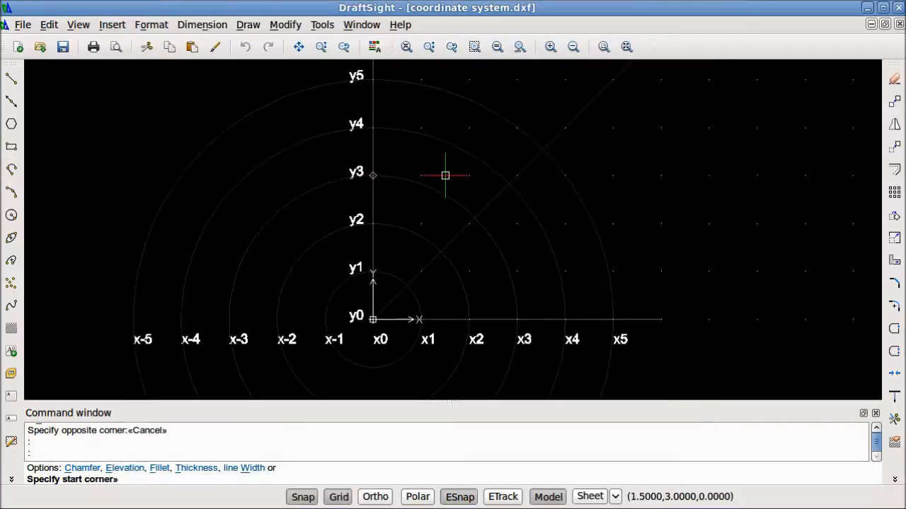
- Draw a square-cornered rectangle from grid point 2,3 to the opposite corner at 7,1
left_click(469, 175)
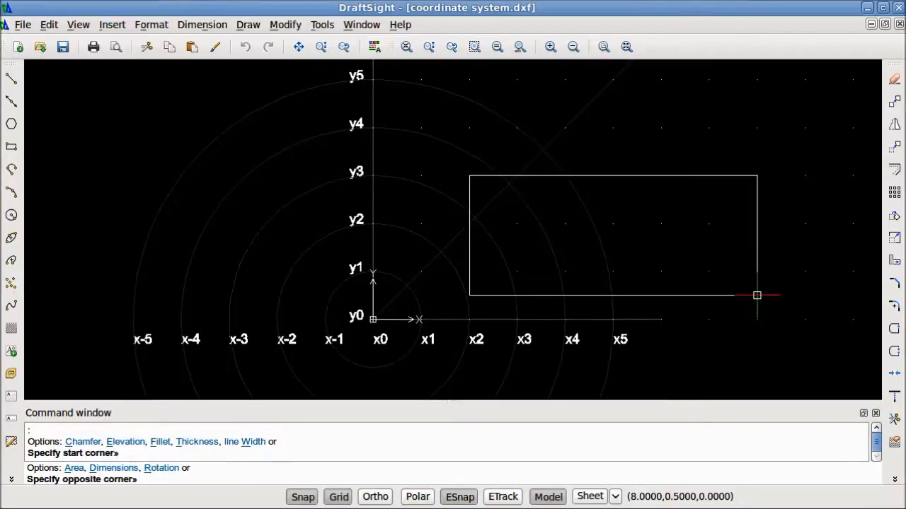
left_click(708, 271)
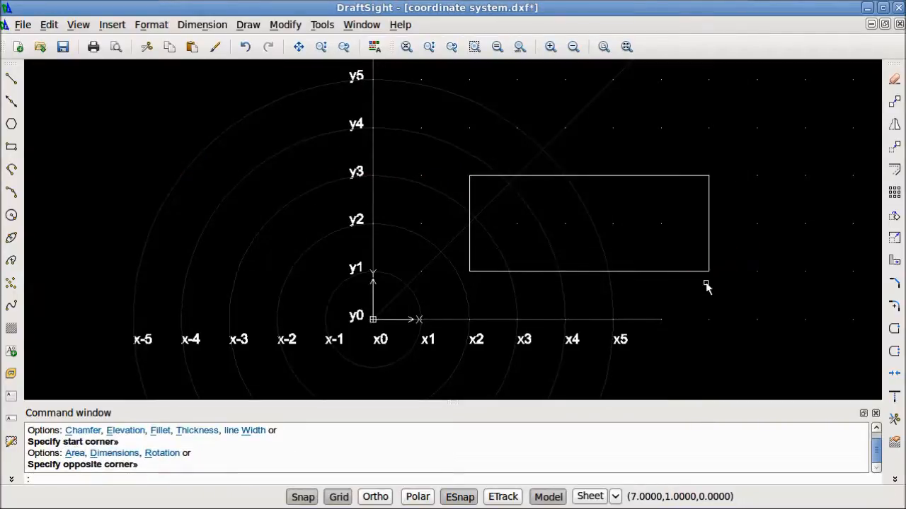
key("Escape")
key("Escape")
key("Escape")
key("Escape")
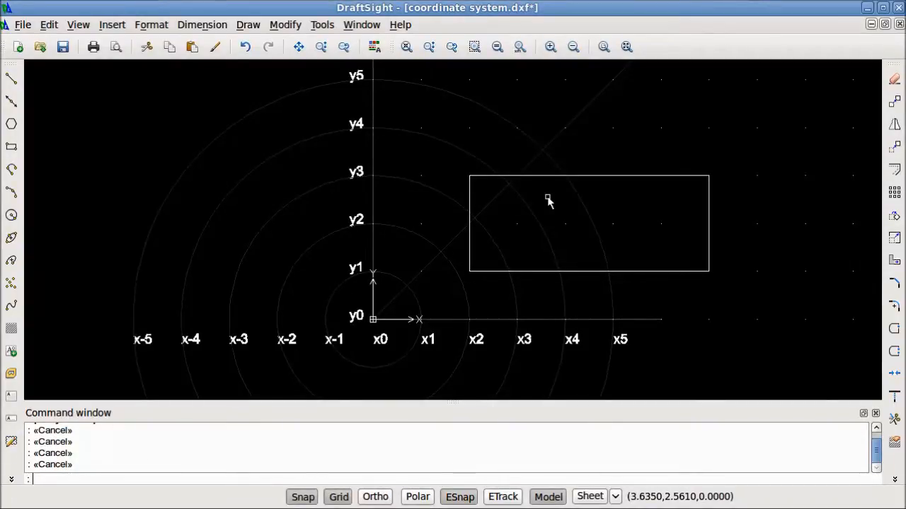
- Draw an arc over the rectangle's upper edge from corner 7,3 to corner 2,3, using the End and Radius options with radius 4.25
type("a")
key("Return")
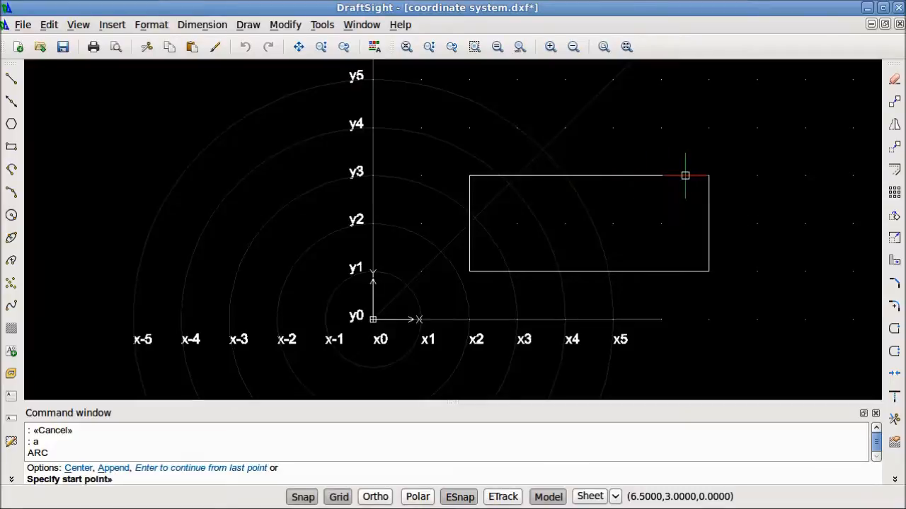
left_click(708, 176)
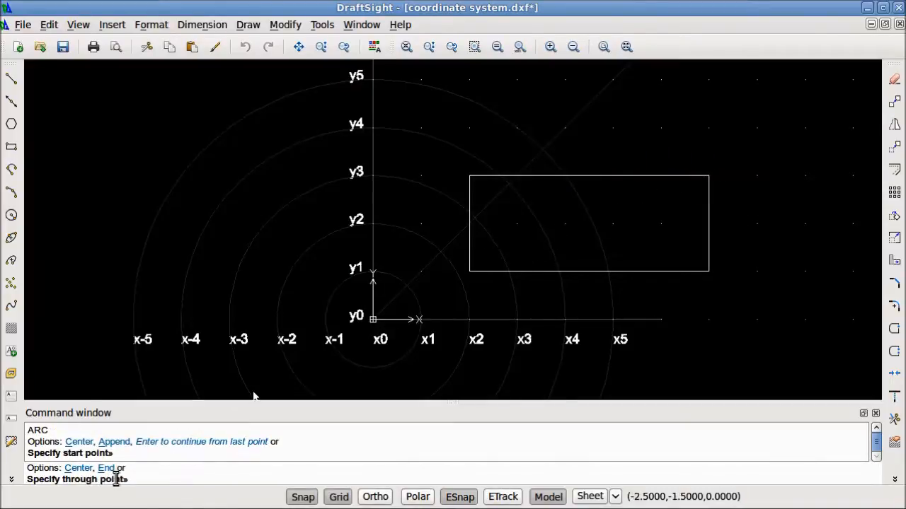
type("e")
key("Return")
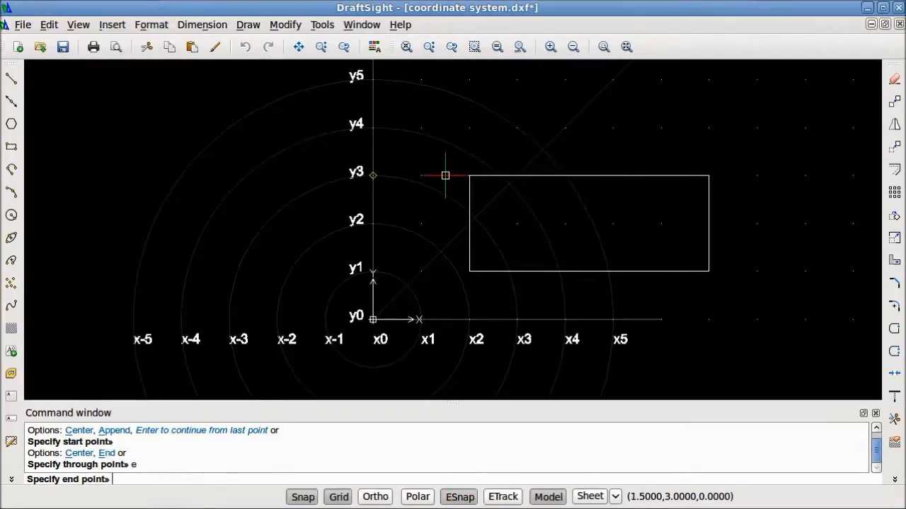
left_click(470, 175)
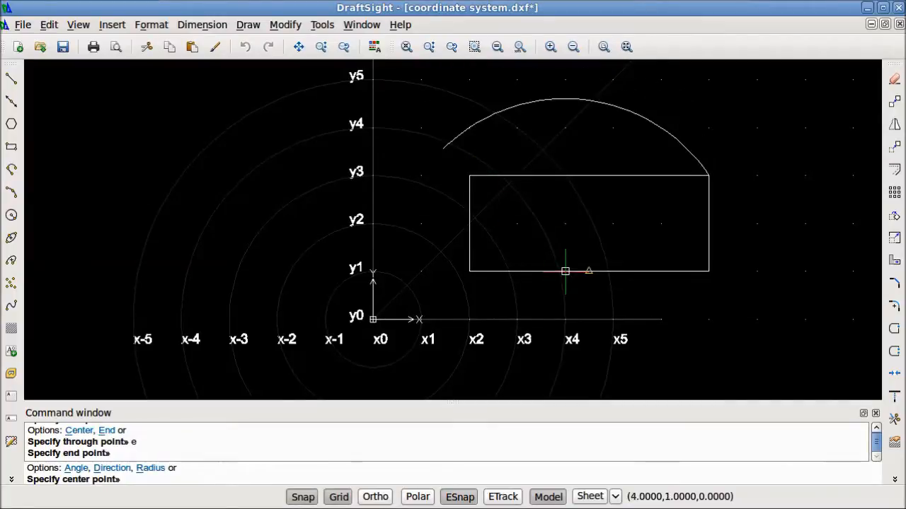
type("r")
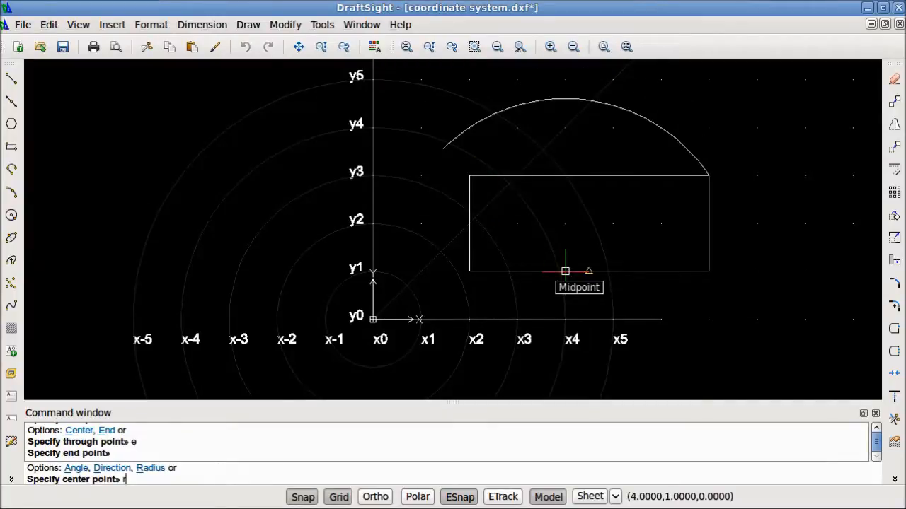
key("Return")
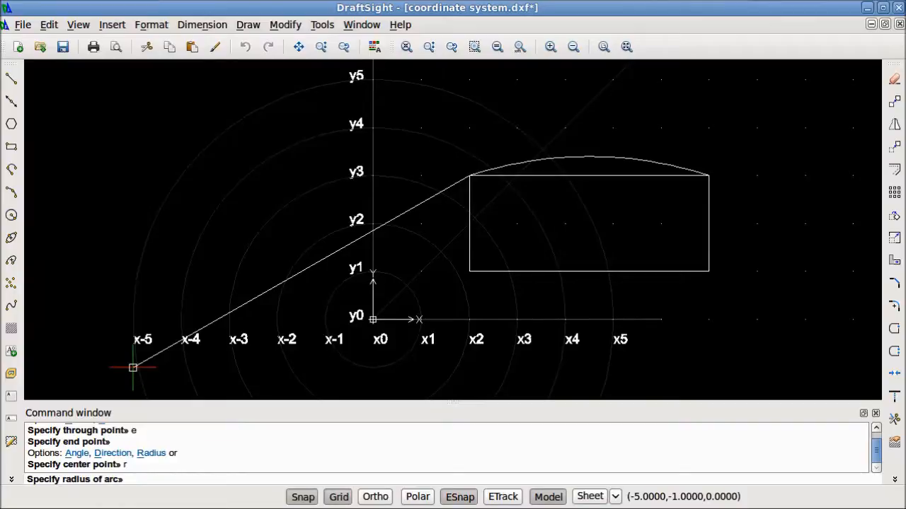
type("5")
key("Return")
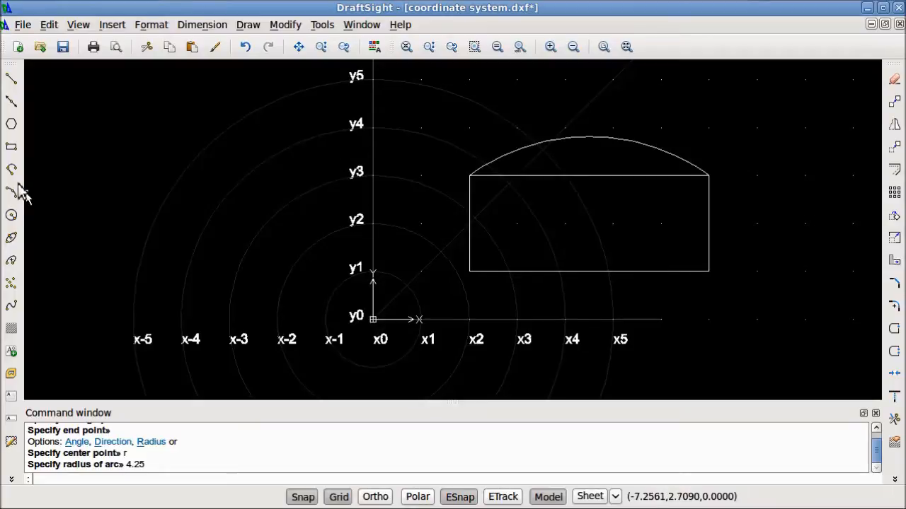
- Draw a Start, End, Radius arc sagging below the rectangle's upper edge from corner 2,3 to corner 7,3, picking the radius graphically
left_click(249, 24)
mouse_move(283, 198)
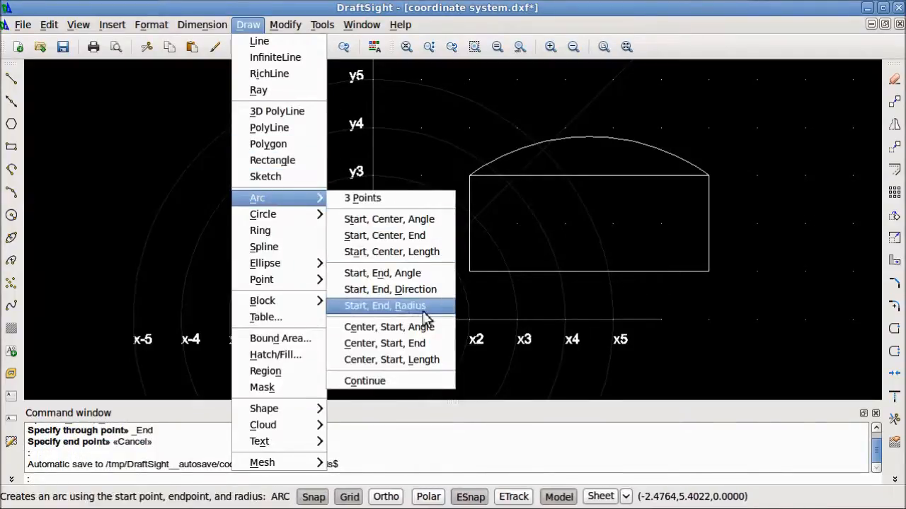
left_click(384, 306)
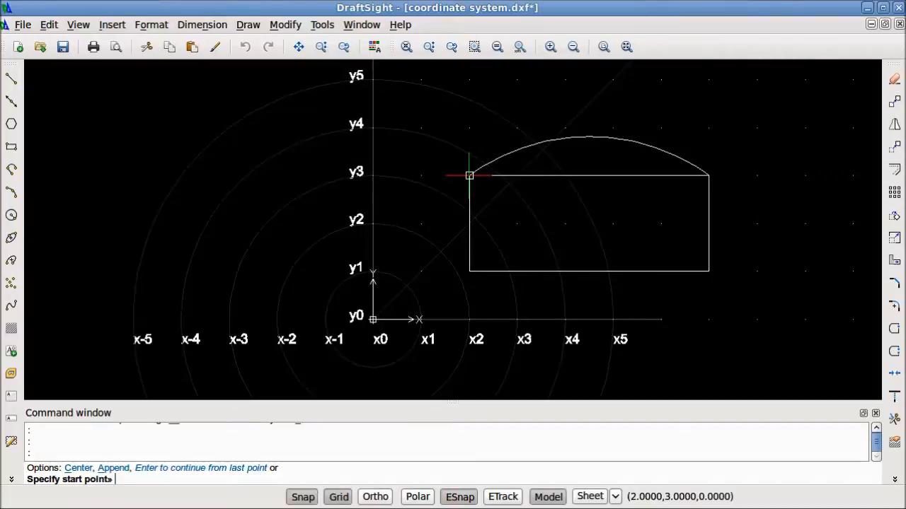
left_click(469, 176)
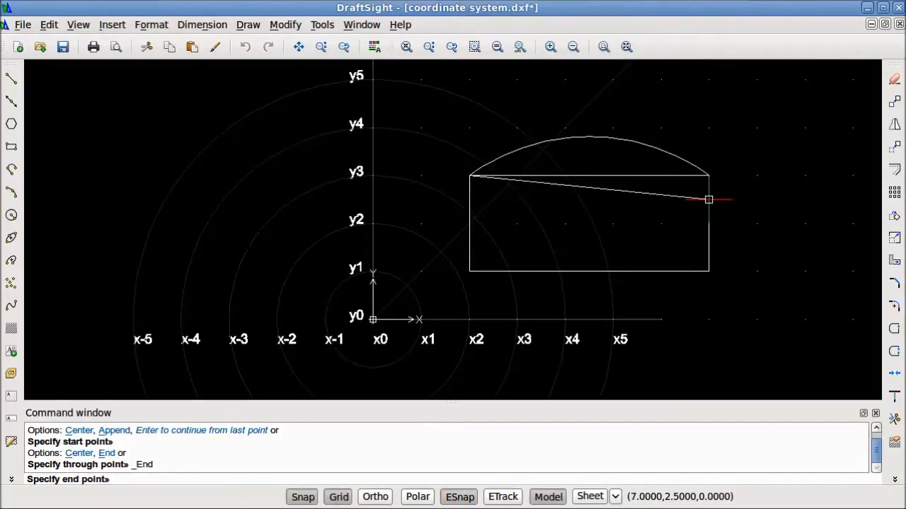
left_click(708, 175)
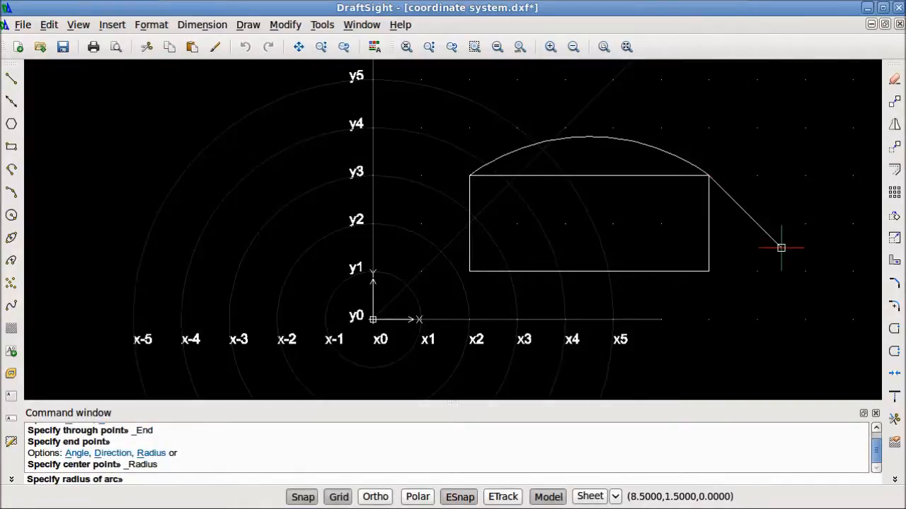
left_click(852, 343)
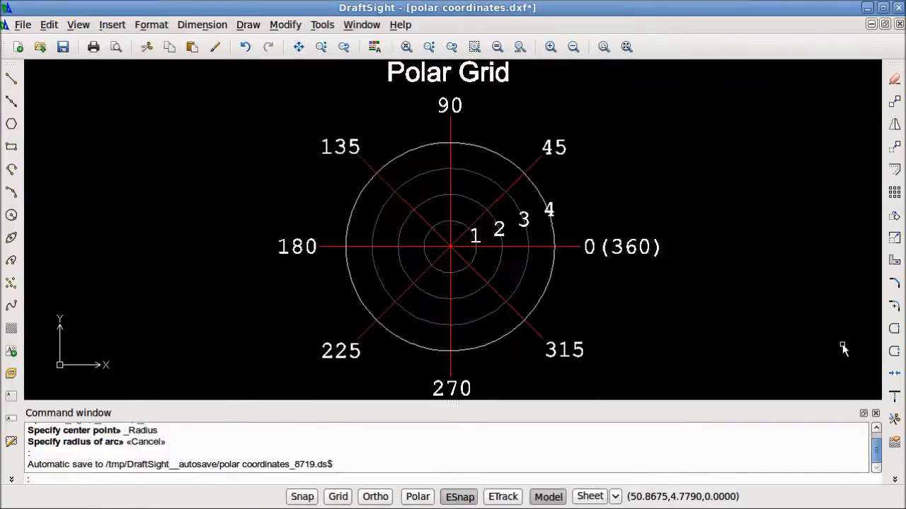
- Draw a Start, End, Radius arc between rings 2 and 3, from the 0 ray to the 90 ray, picking the radius at the grid centre
left_click(247, 24)
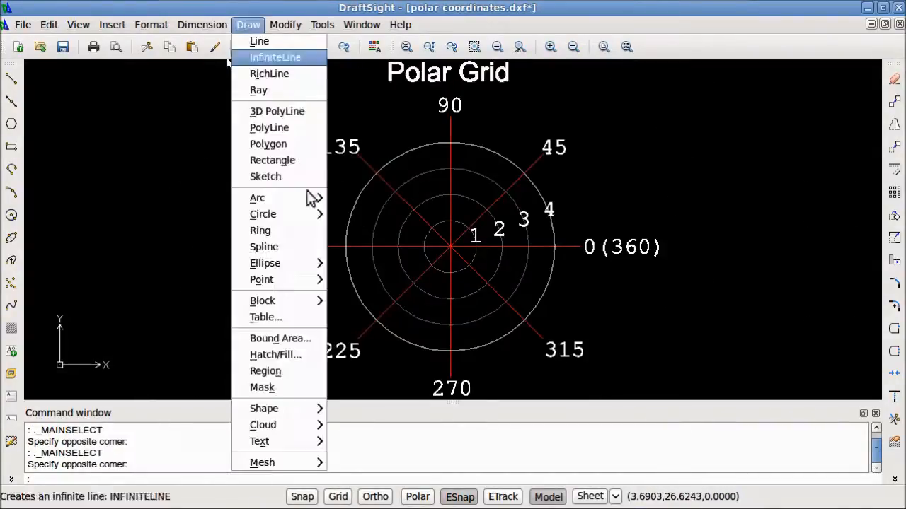
mouse_move(290, 205)
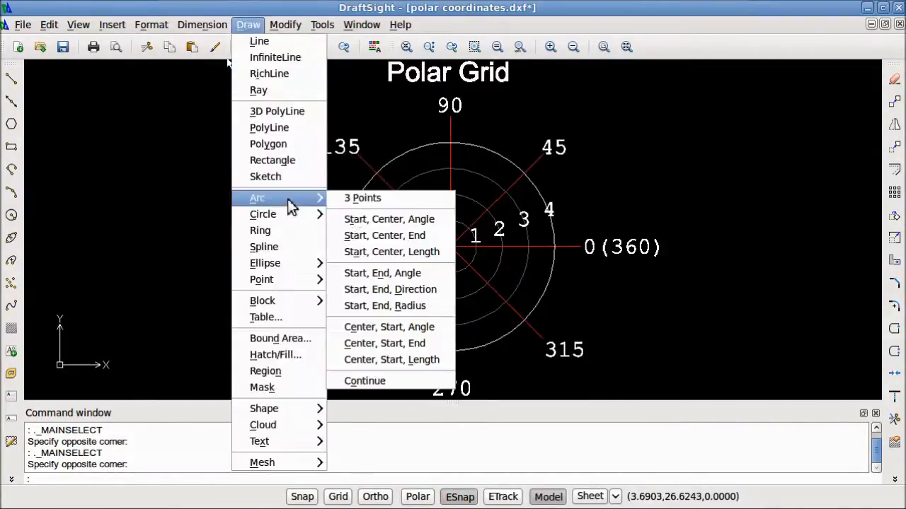
left_click(368, 306)
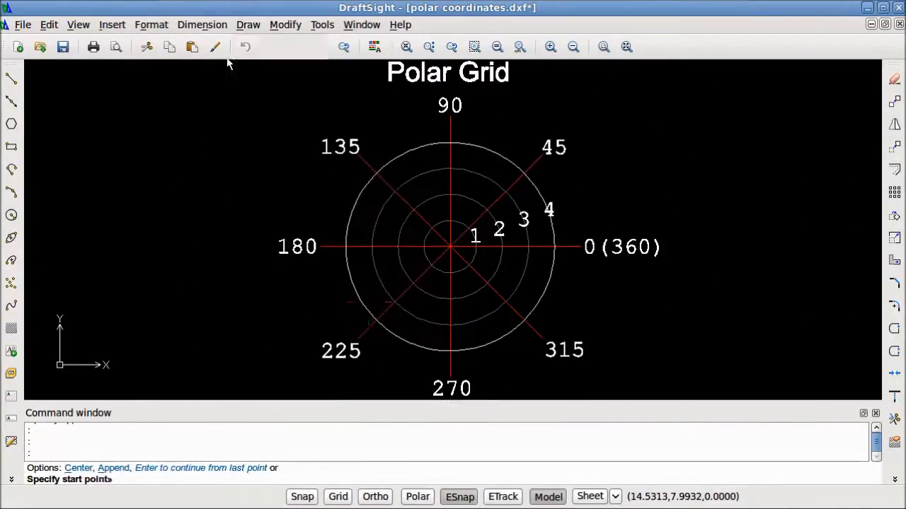
left_click(516, 246)
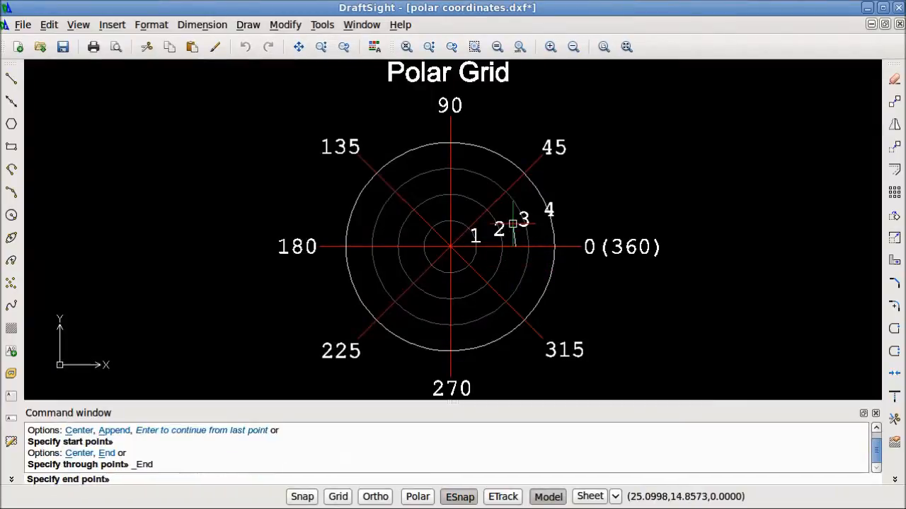
left_click(454, 182)
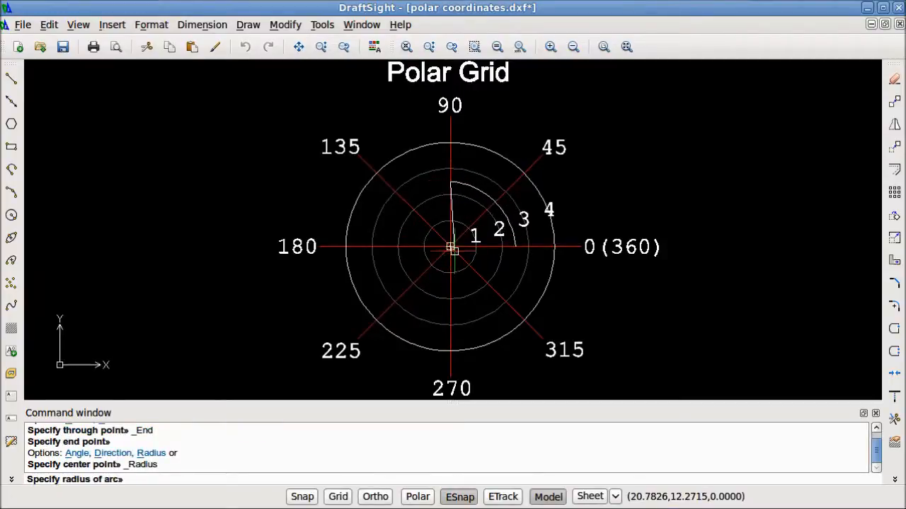
left_click(450, 247)
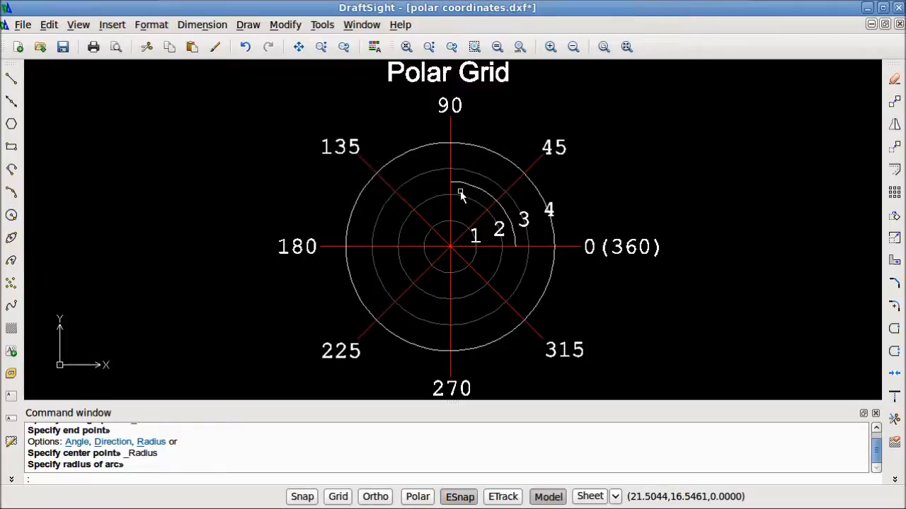
- Undo the last arc command and draw a Start, End, Radius arc from the 225 ray to the 315 ray, picking the radius at the centre
left_click(245, 46)
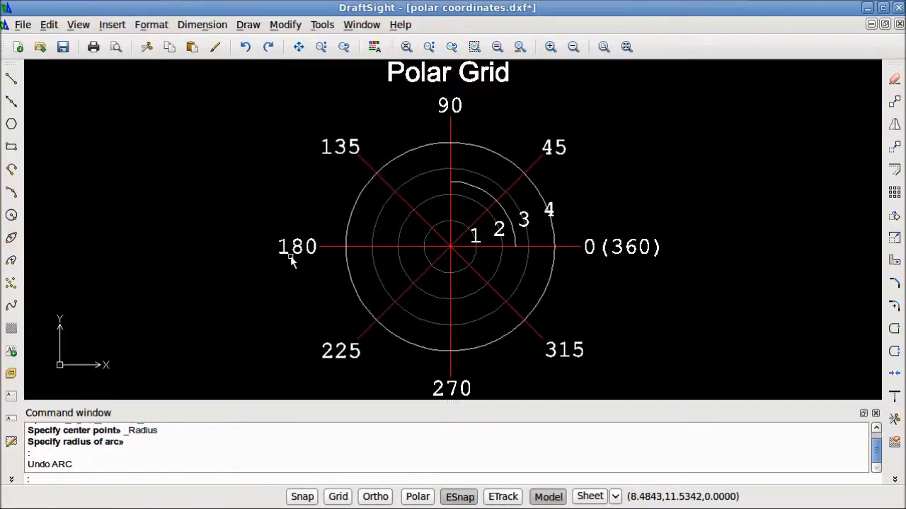
left_click(247, 25)
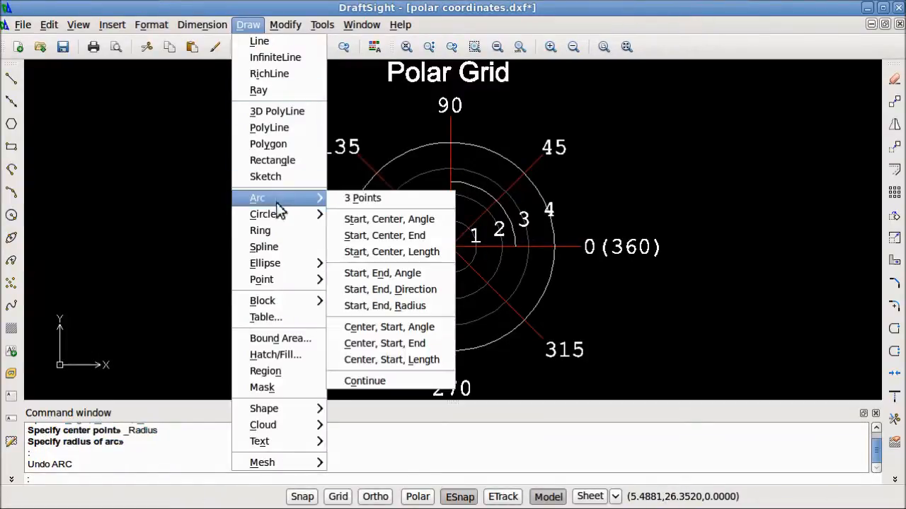
mouse_move(293, 216)
mouse_move(259, 198)
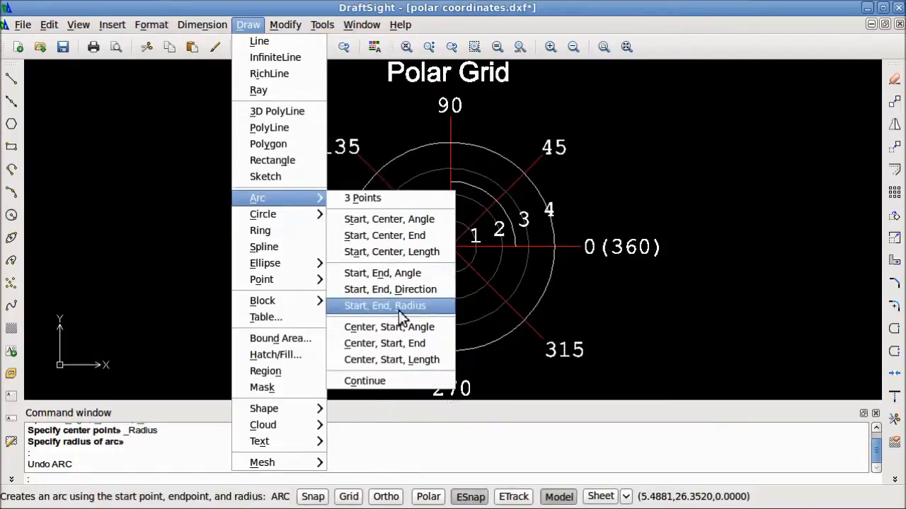
left_click(399, 309)
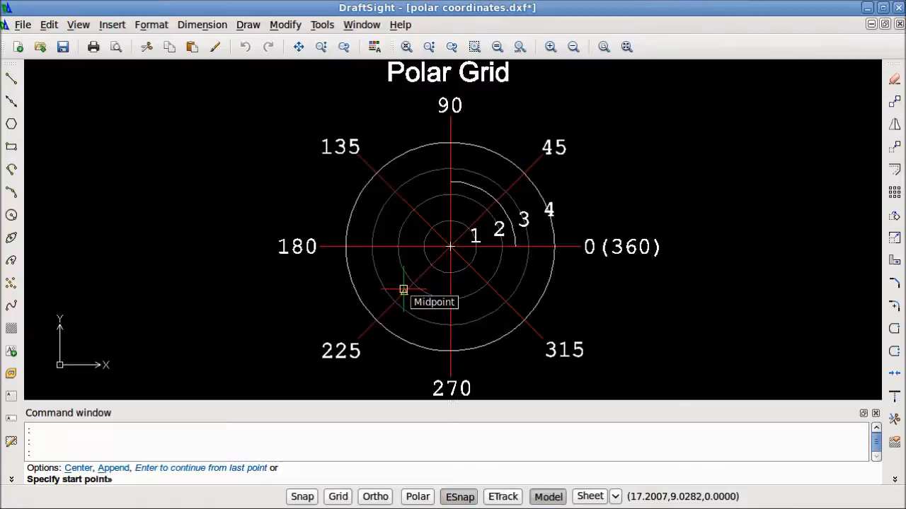
left_click(404, 292)
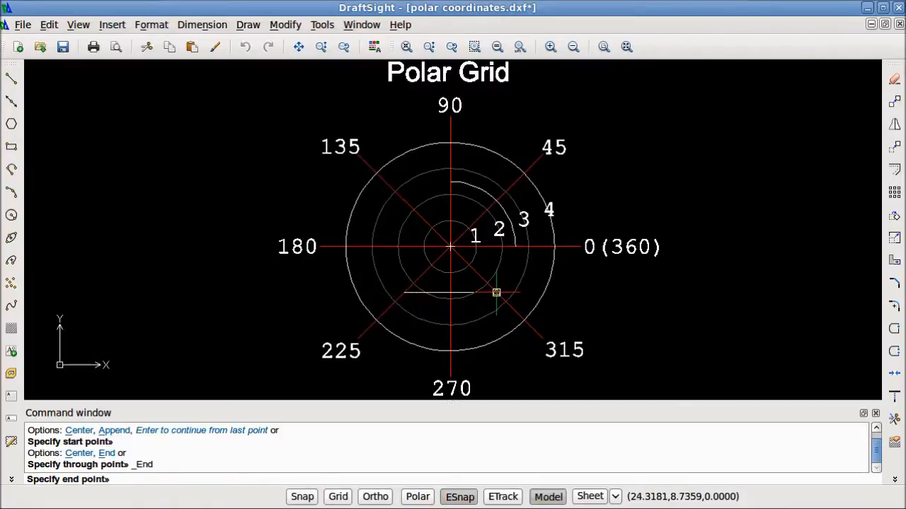
left_click(496, 293)
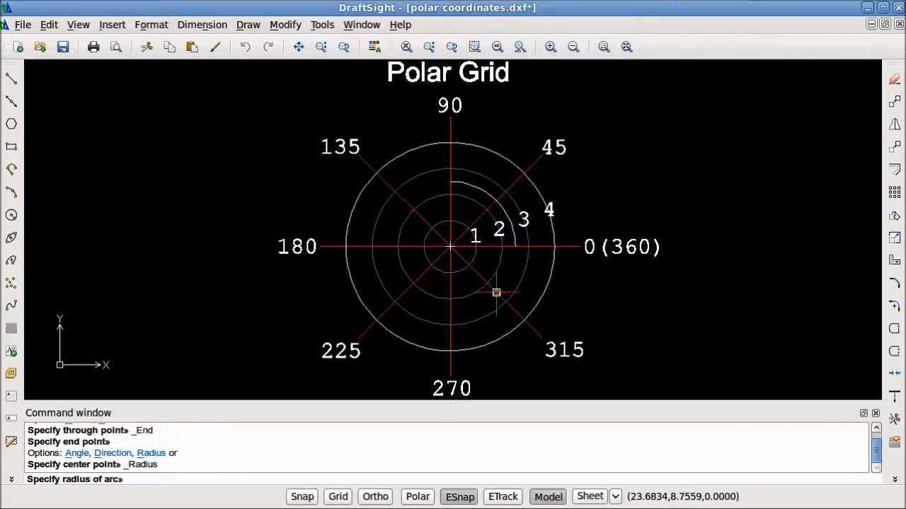
left_click(451, 248)
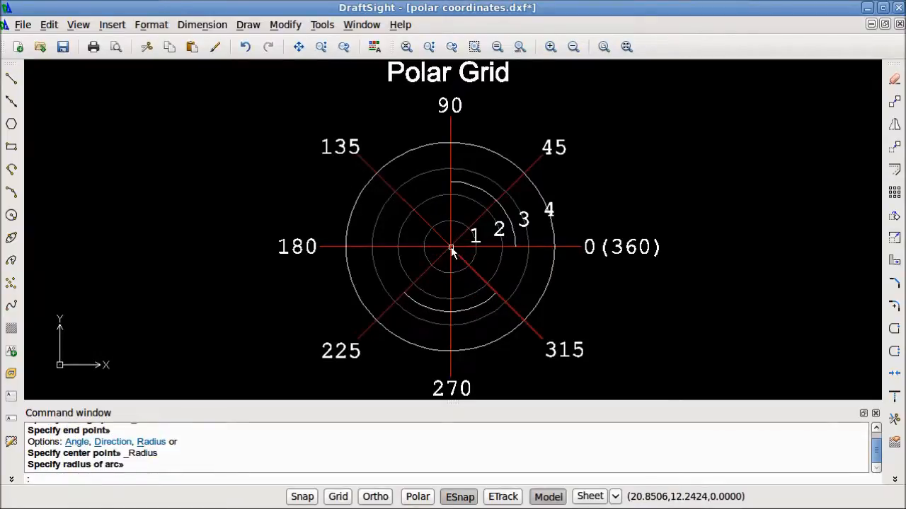
- Return to the coordinate system drawing and delete both arcs attached to the rectangle's upper edge
key("ctrl+Tab")
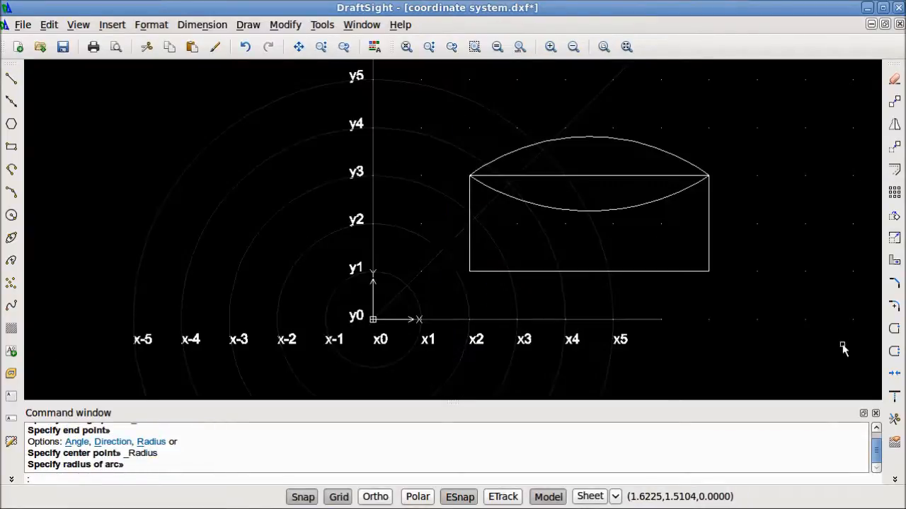
left_click(451, 248)
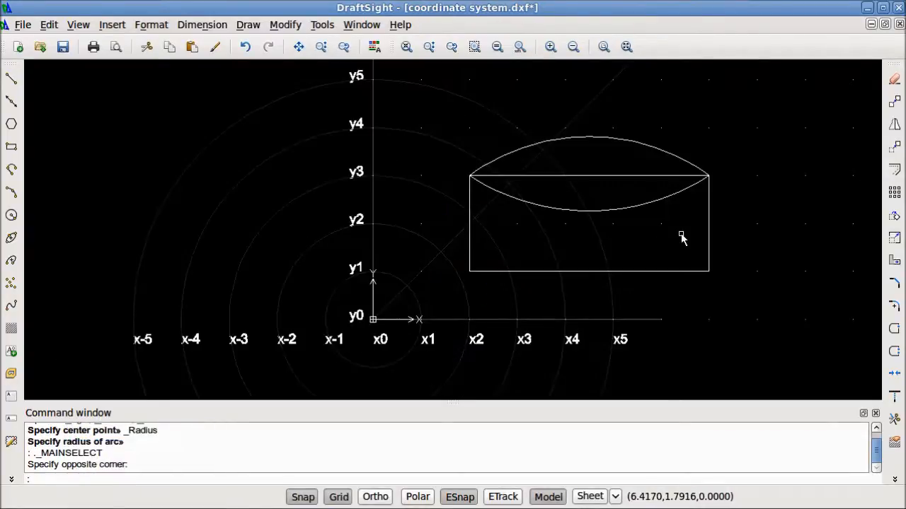
left_click(680, 195)
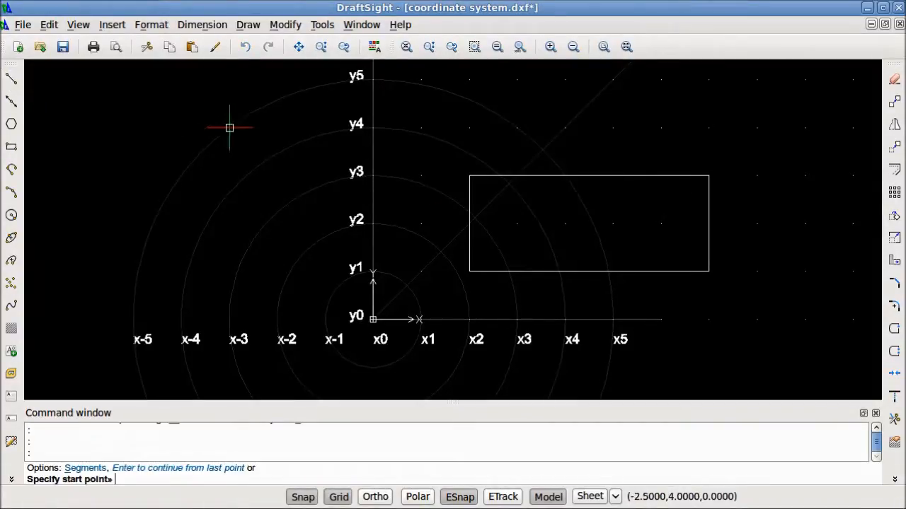
- Draw a vertical line from the midpoint of the rectangle's upper edge up to grid point 4.5,3.5
left_click(589, 176)
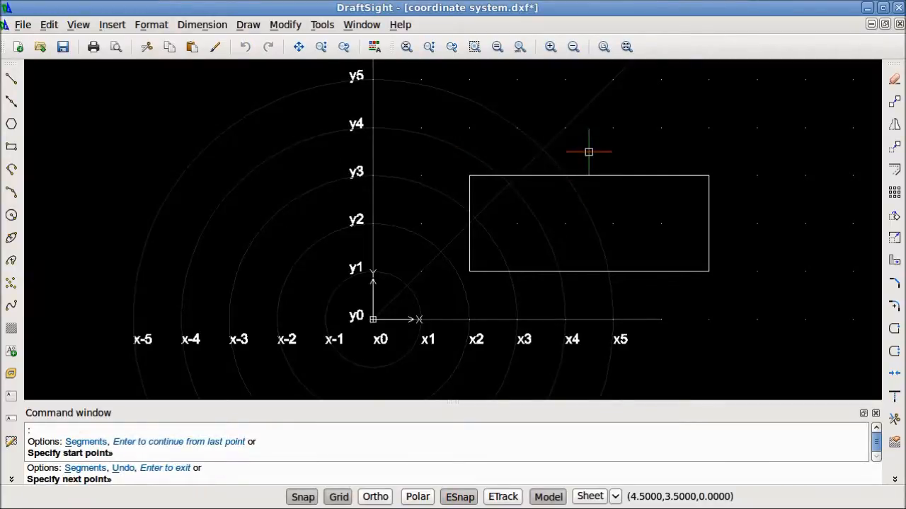
left_click(588, 151)
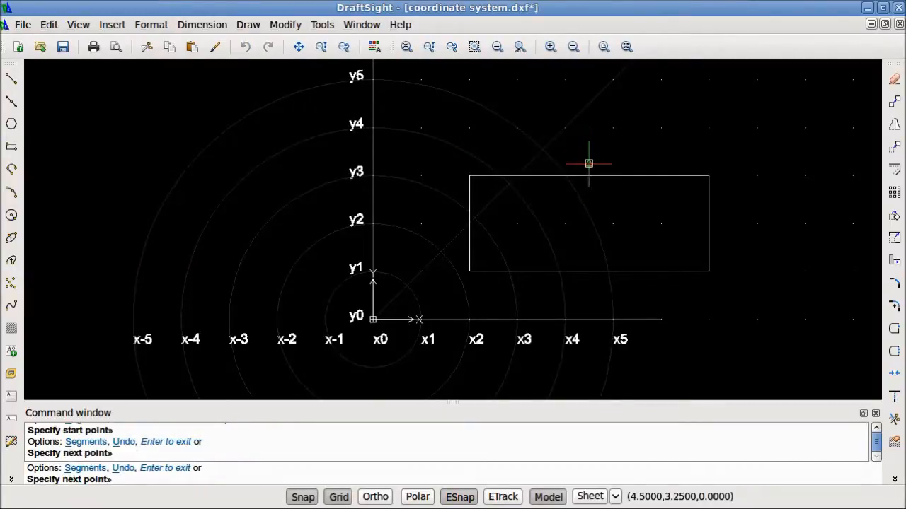
key("Return")
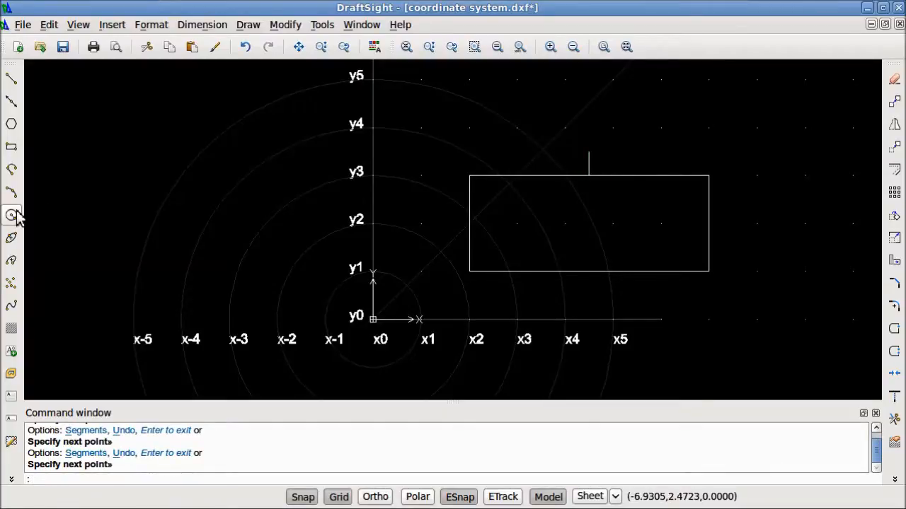
- Draw a 3 Points arc from corner 2,3 through the vertical line's upper end at 4.5,3.5 to corner 7,3
left_click(248, 25)
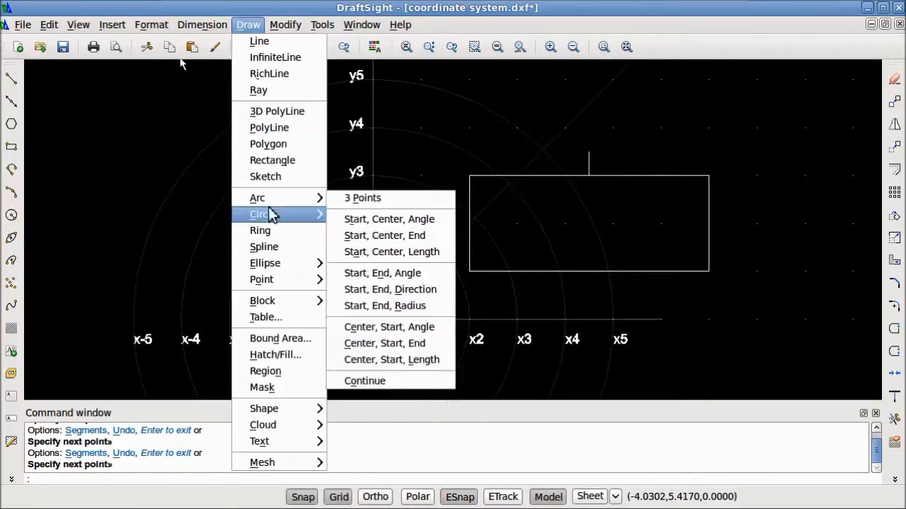
mouse_move(283, 198)
left_click(347, 200)
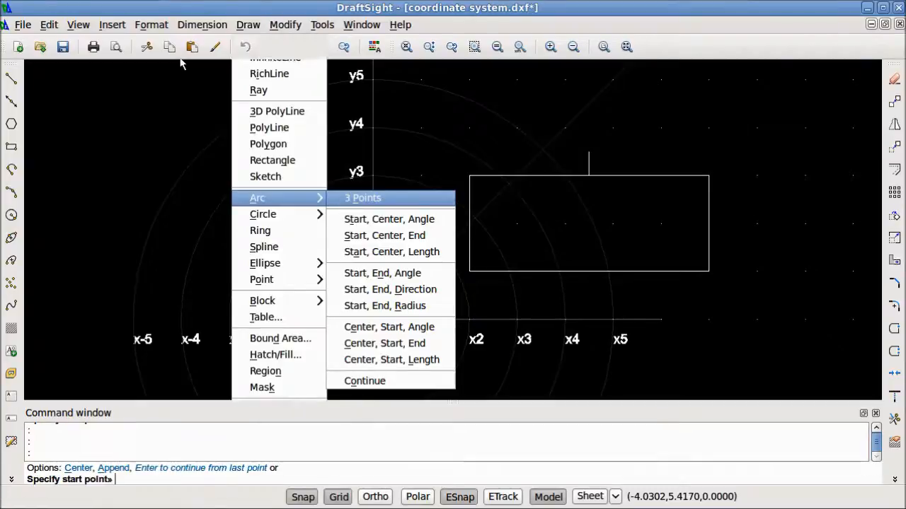
left_click(469, 175)
left_click(588, 152)
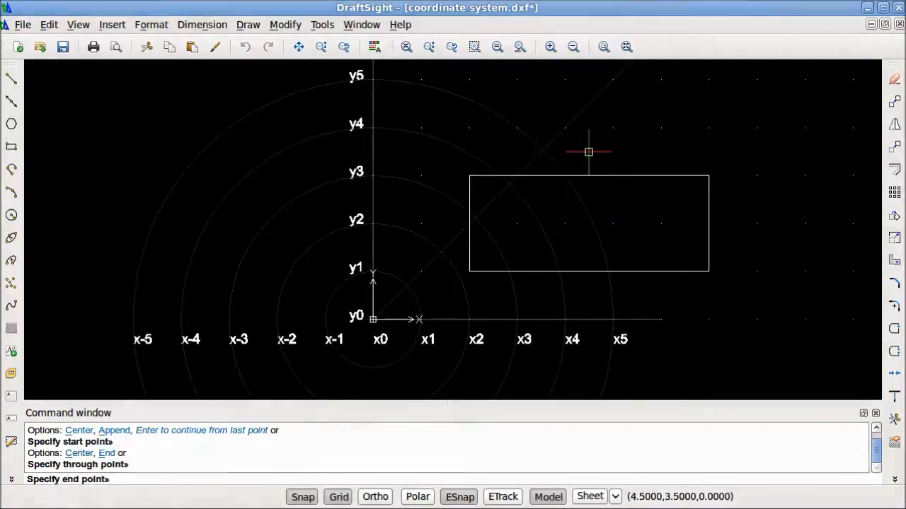
left_click(708, 175)
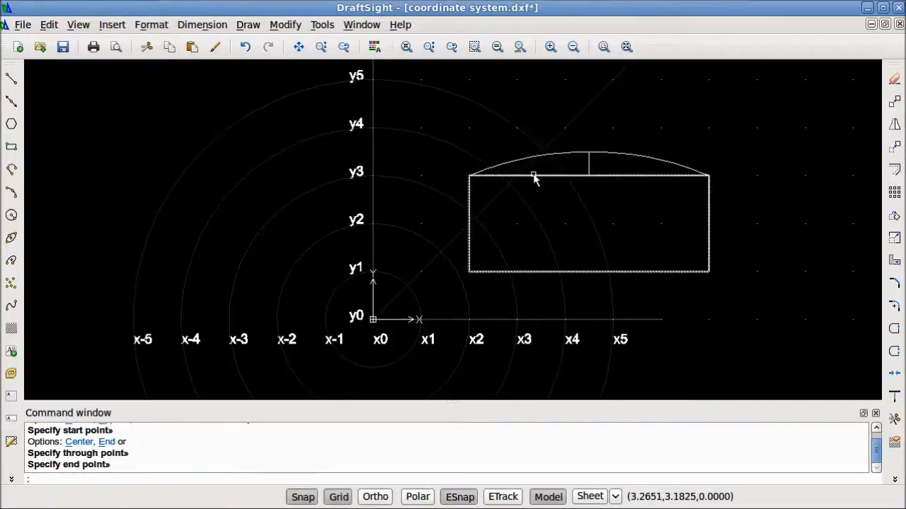
- Remove the short vertical line beneath the arc and undo the last ellipse and deletion
left_click(613, 168)
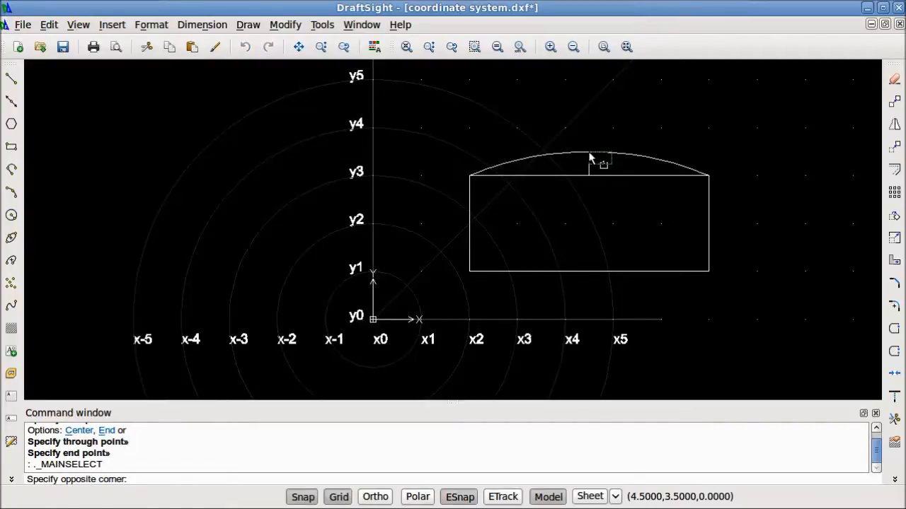
key("Escape")
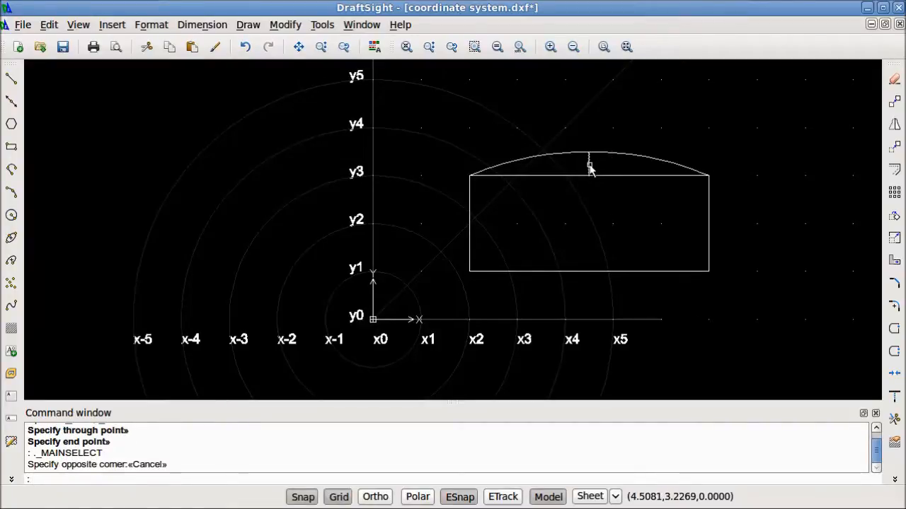
left_click(589, 168)
key("ctrl+z")
key("ctrl+z")
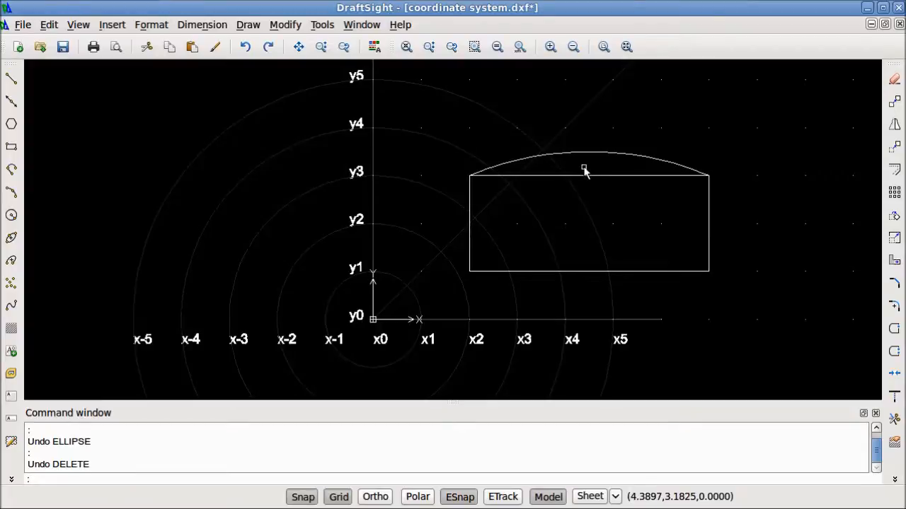
- Delete the three-point arc above the rectangle
left_click(622, 160)
left_click(614, 134)
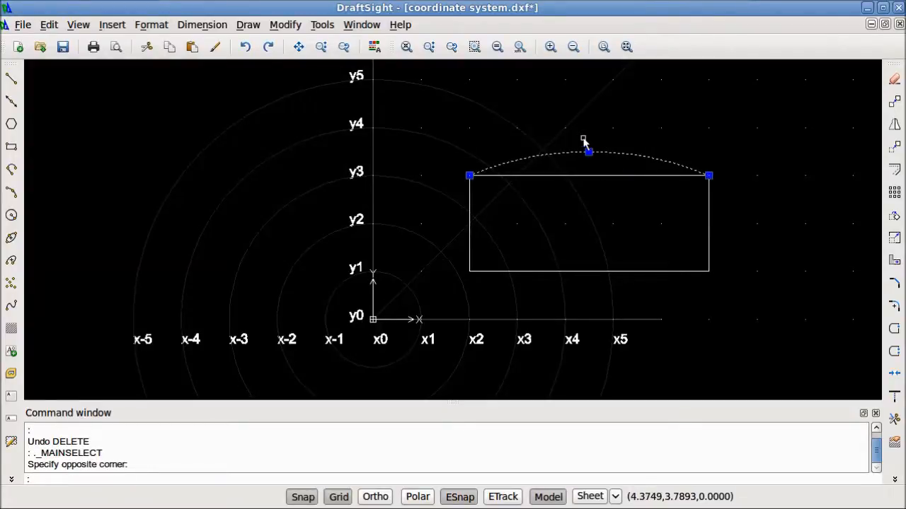
key("Delete")
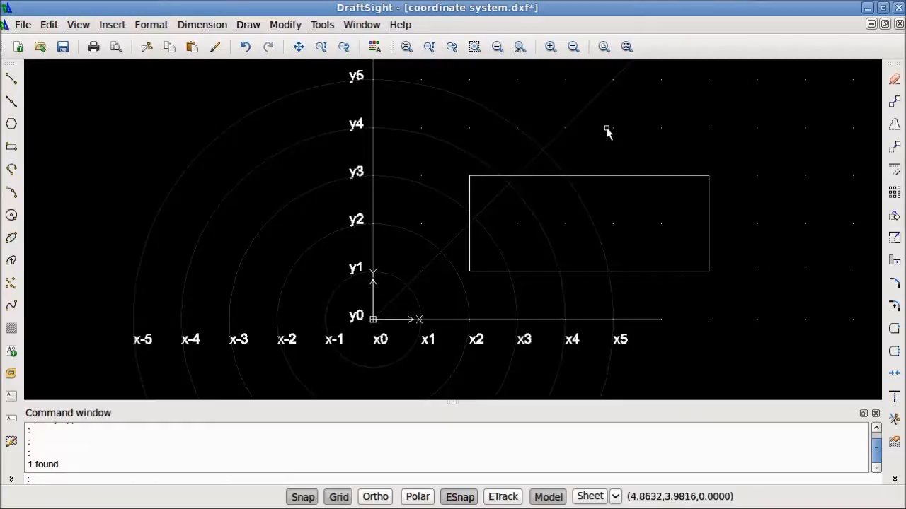
left_click(251, 25)
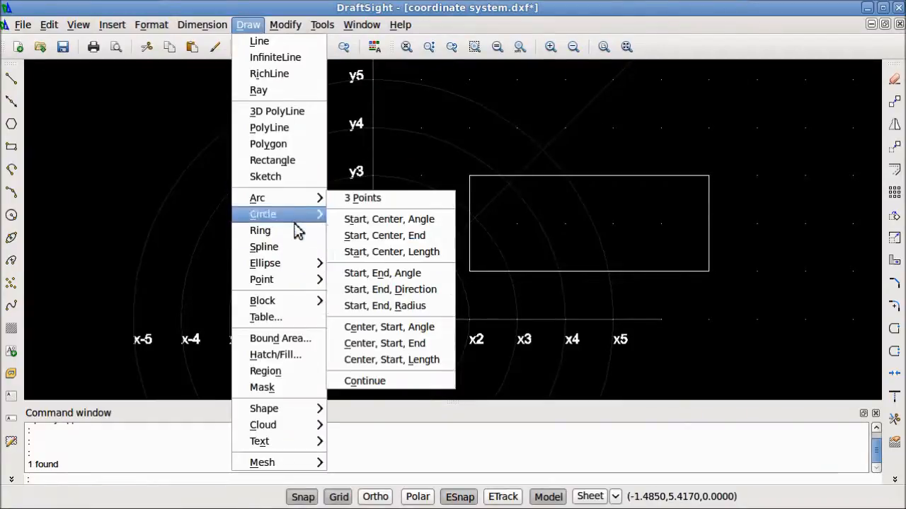
mouse_move(295, 265)
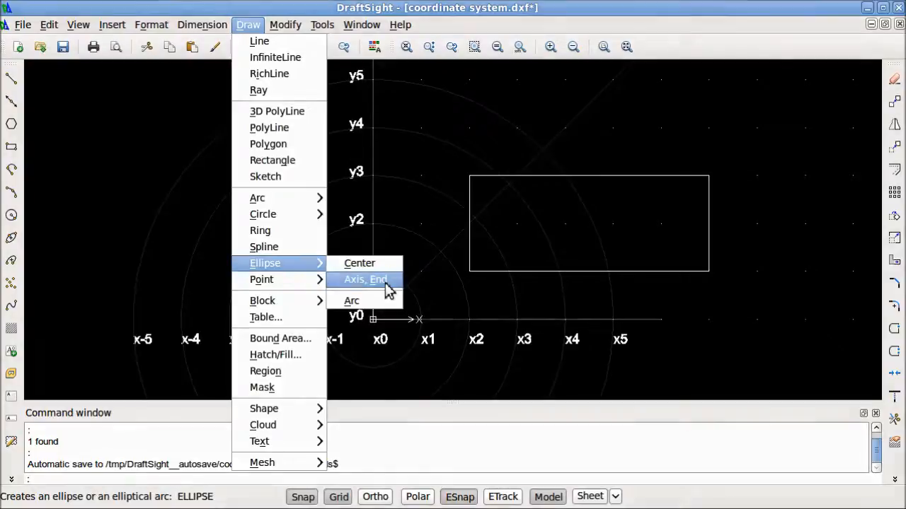
left_click(22, 238)
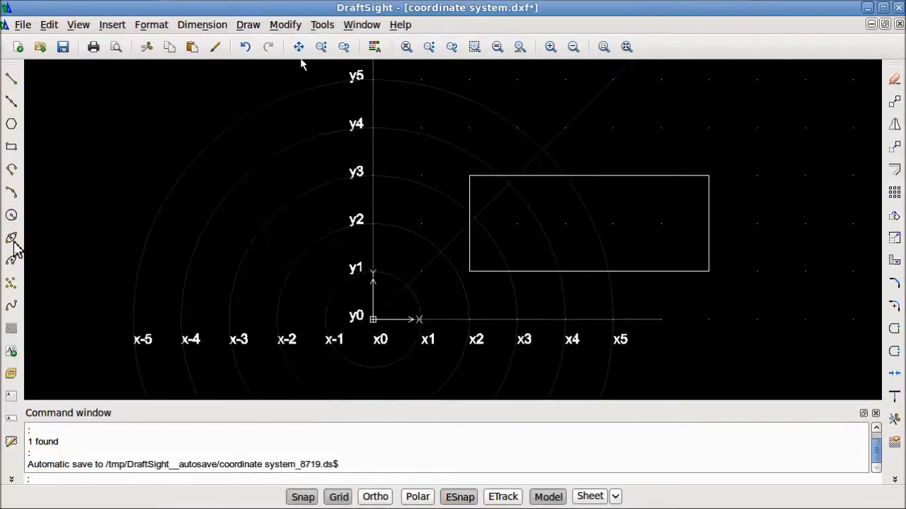
left_click(11, 239)
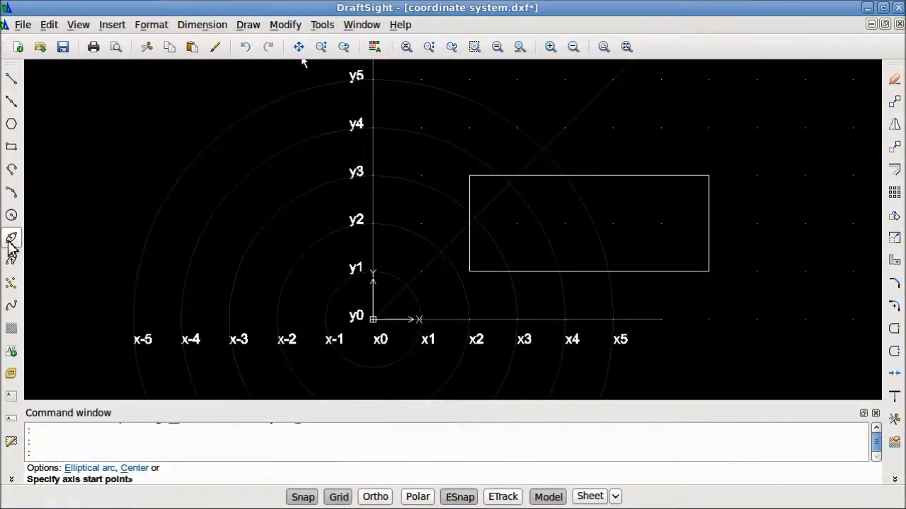
key("Escape")
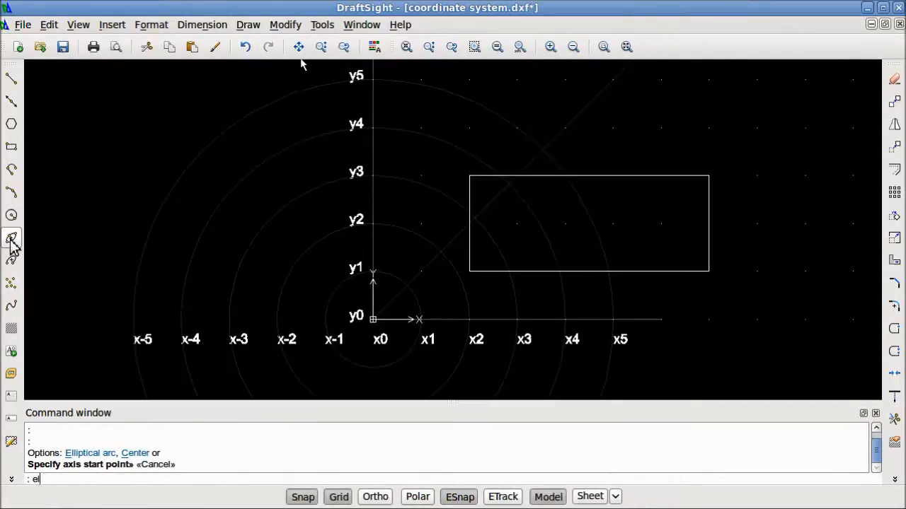
- Draw an ellipse with its axis from the rectangle's side midpoint 2,2 to 7,2 and its other axis ending at upper-edge midpoint 4.5,3
type("el")
key("Return")
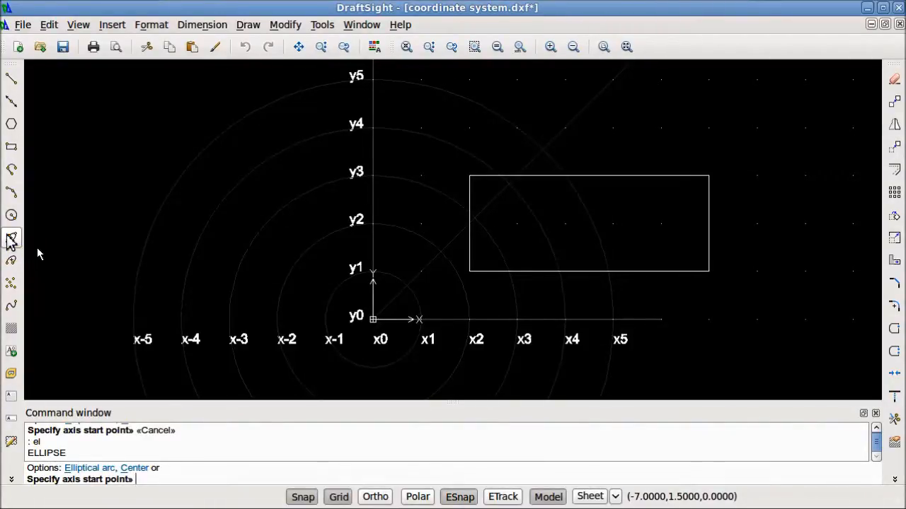
left_click(469, 224)
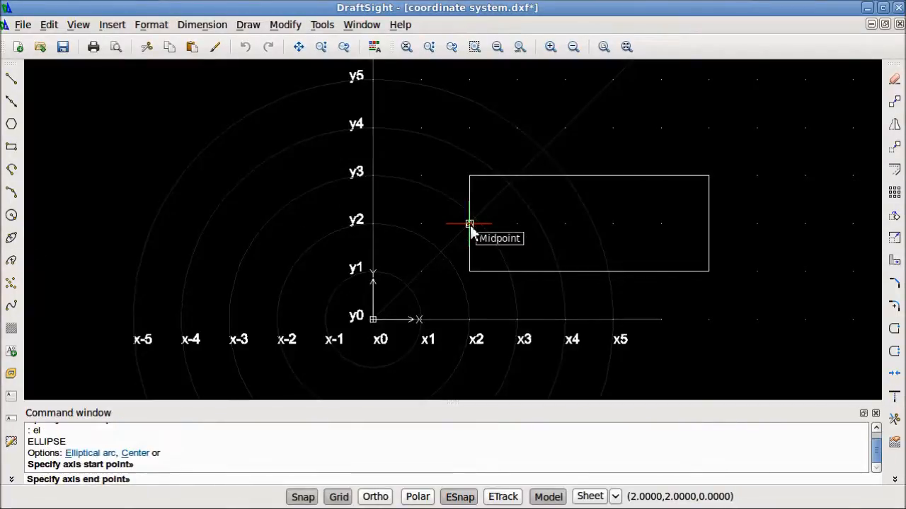
left_click(710, 227)
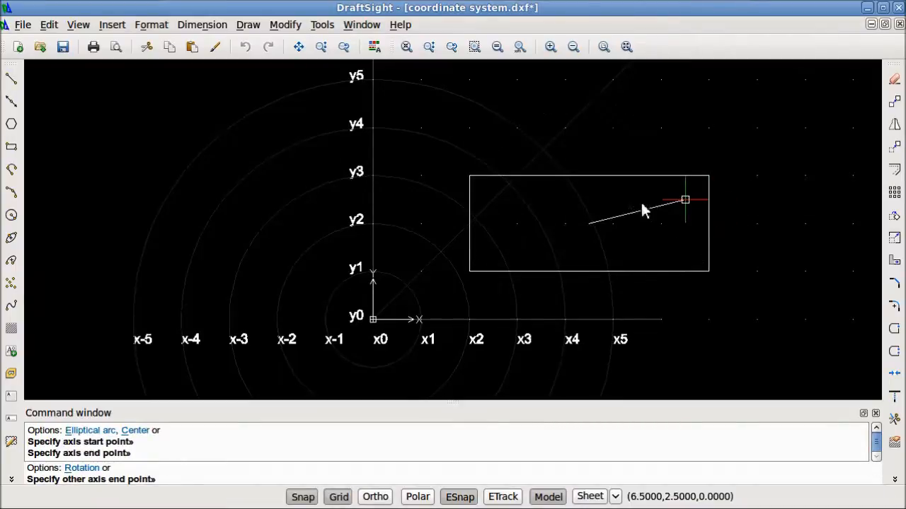
left_click(591, 181)
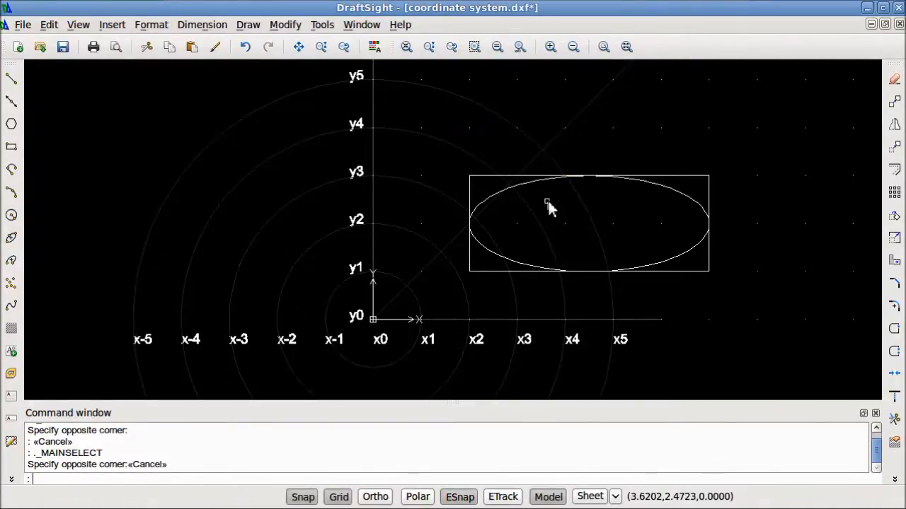
- Delete the ellipse inside the rectangle
left_click(697, 261)
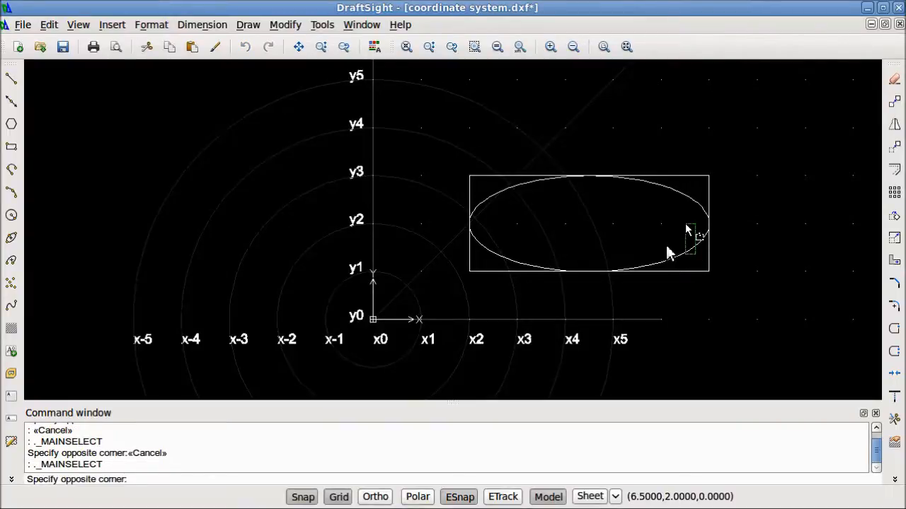
left_click(666, 246)
key("Delete")
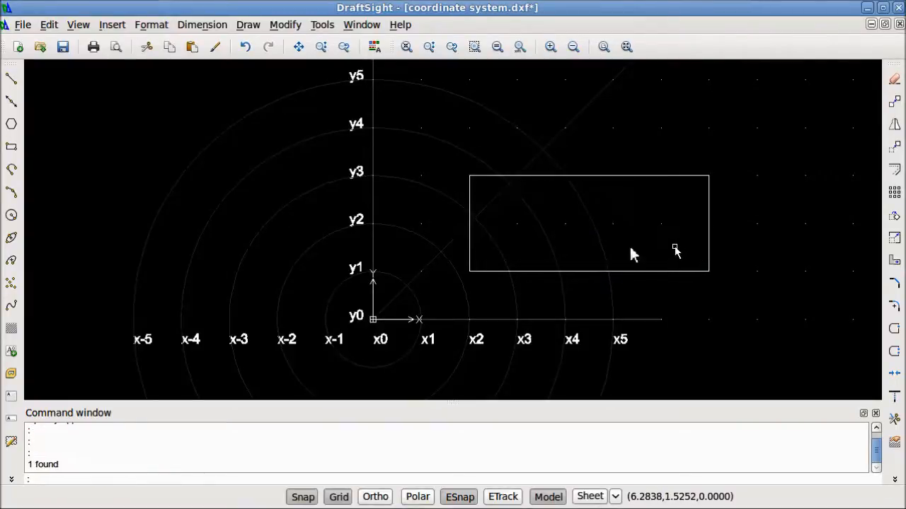
- Draw an ellipse using the Center option, centred at 4.5,2, with axis end points at 4.5,3 and 7,2
left_click(148, 483)
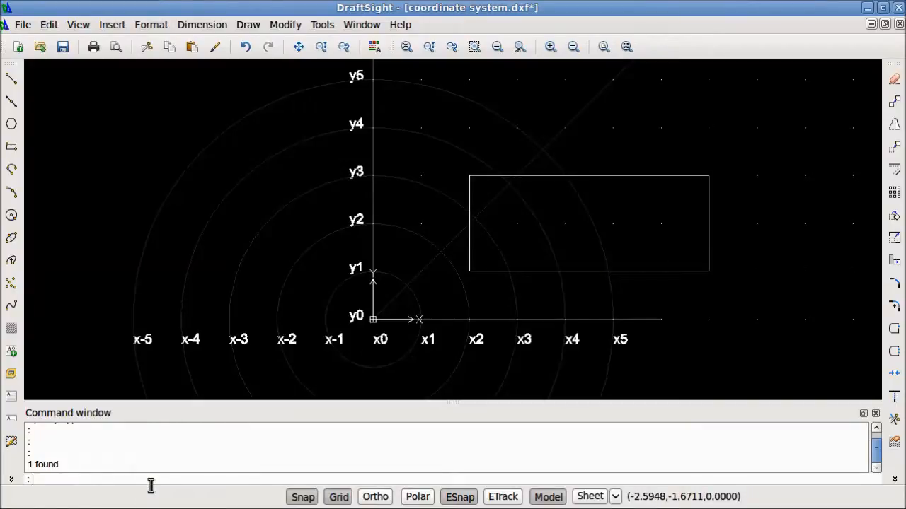
type("el")
key("Return")
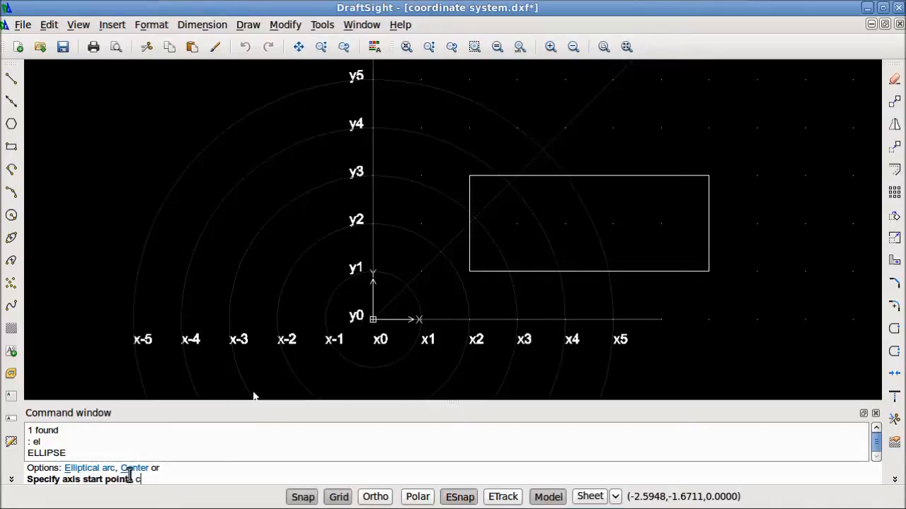
type("c")
key("Return")
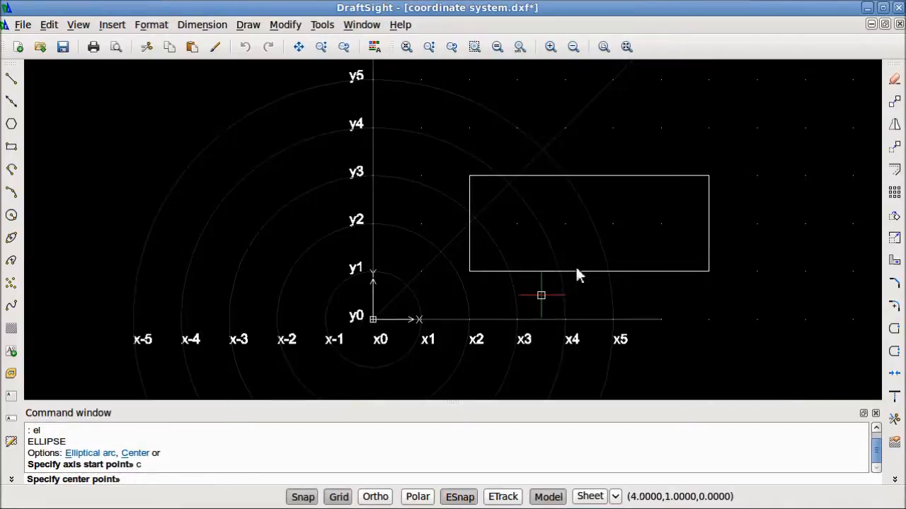
left_click(591, 232)
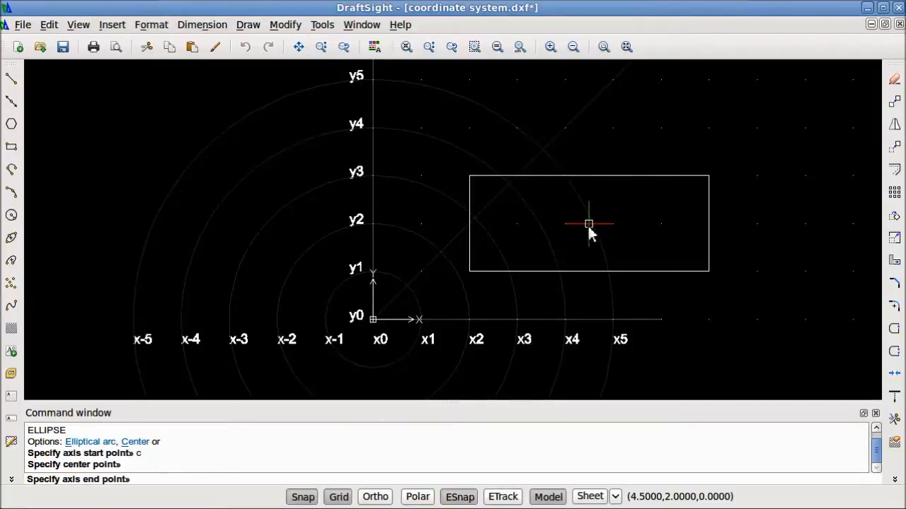
left_click(587, 178)
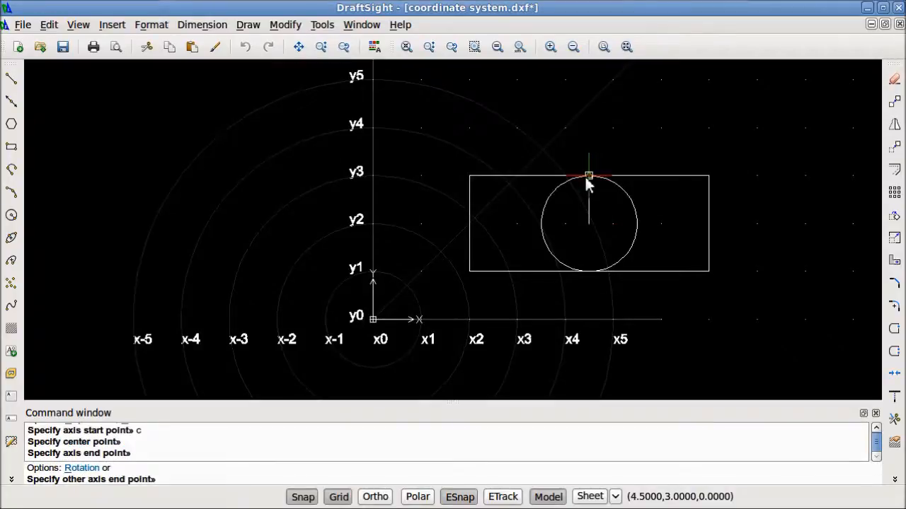
left_click(708, 224)
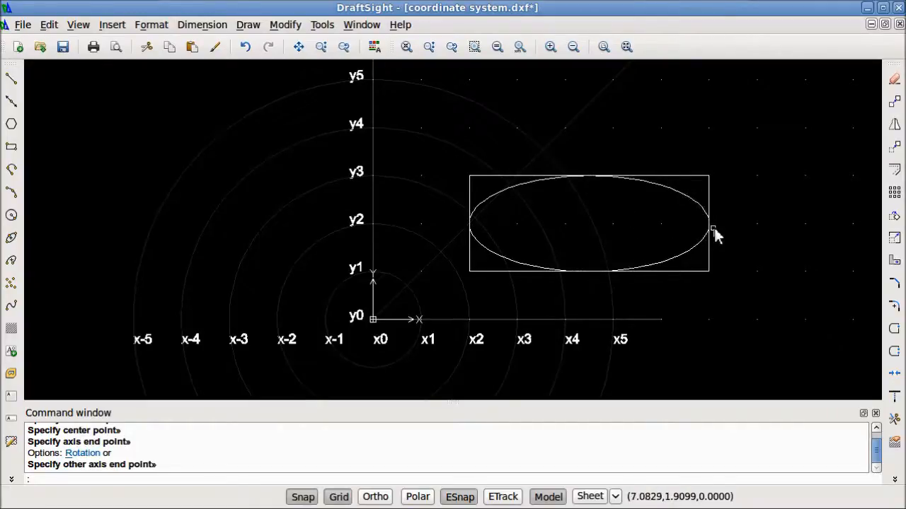
key("Escape")
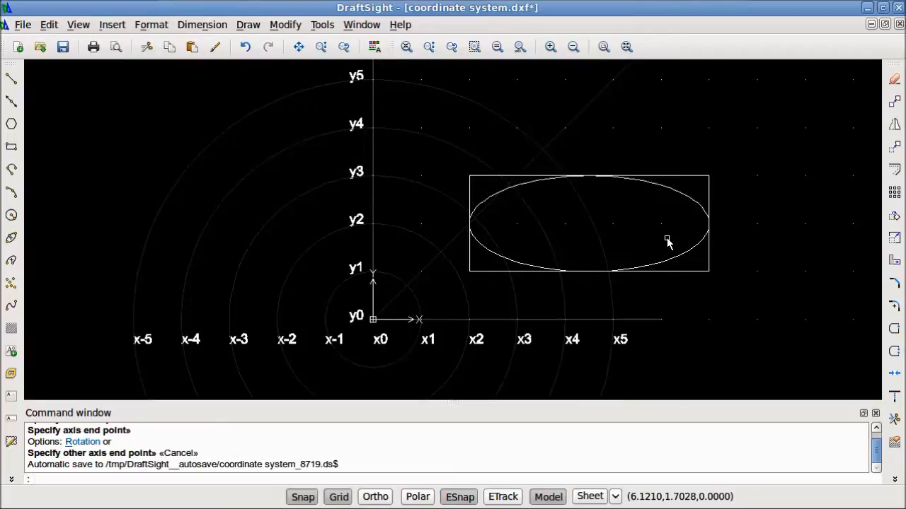
- Draw an elliptical arc on axis 2,3 to 7,3 with other axis end 4.5,3.5, starting at 7,3 and ending at 2,3
left_click(12, 261)
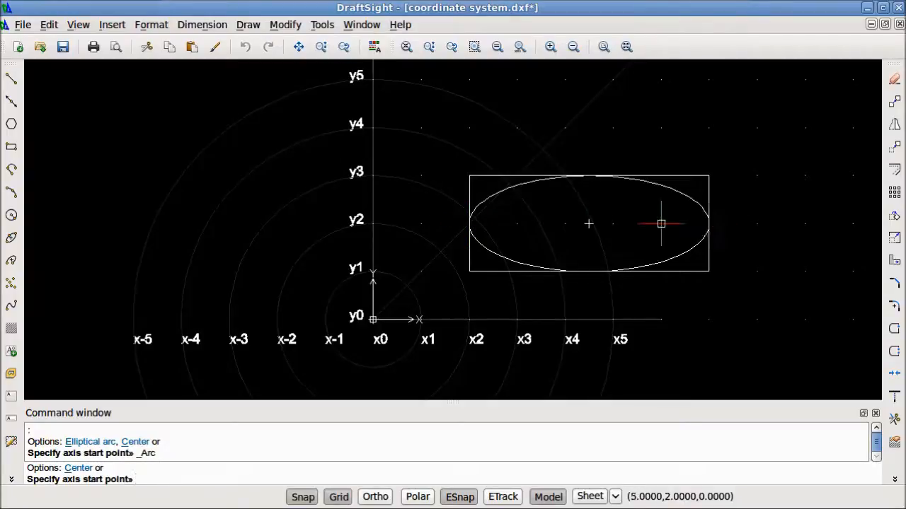
left_click(469, 176)
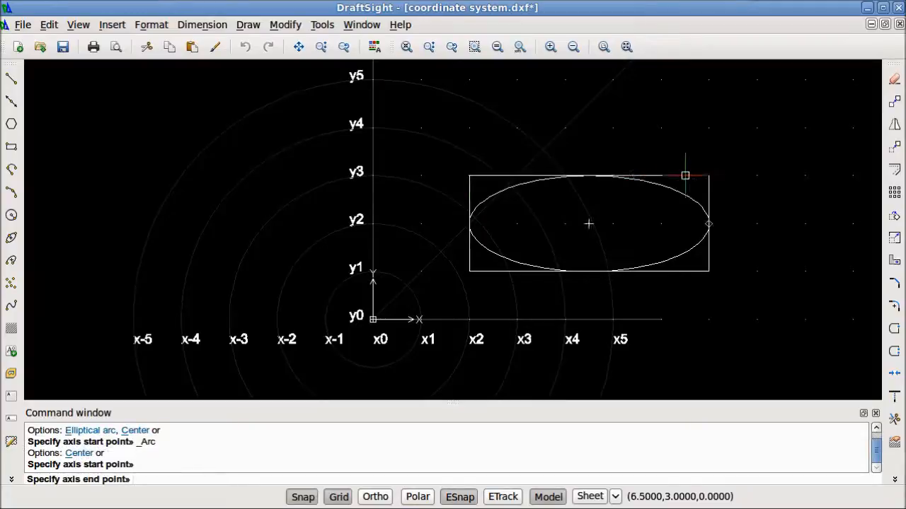
left_click(708, 175)
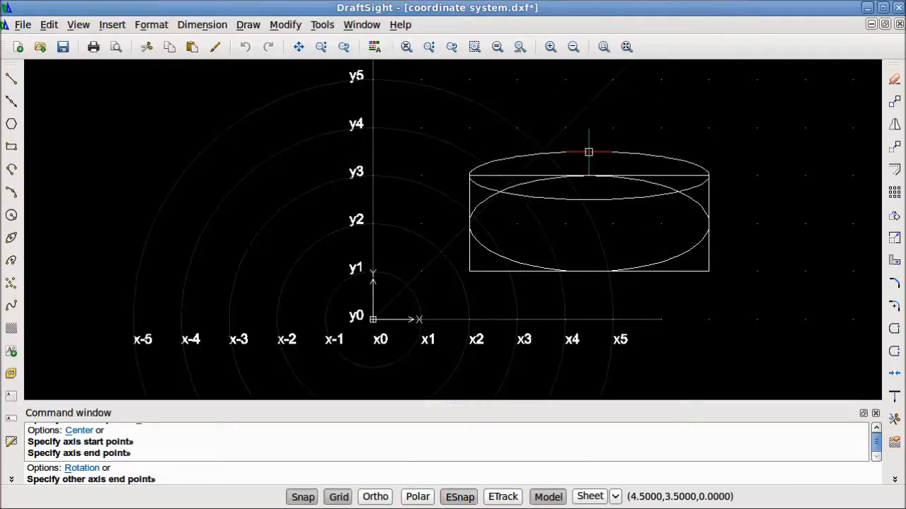
left_click(589, 152)
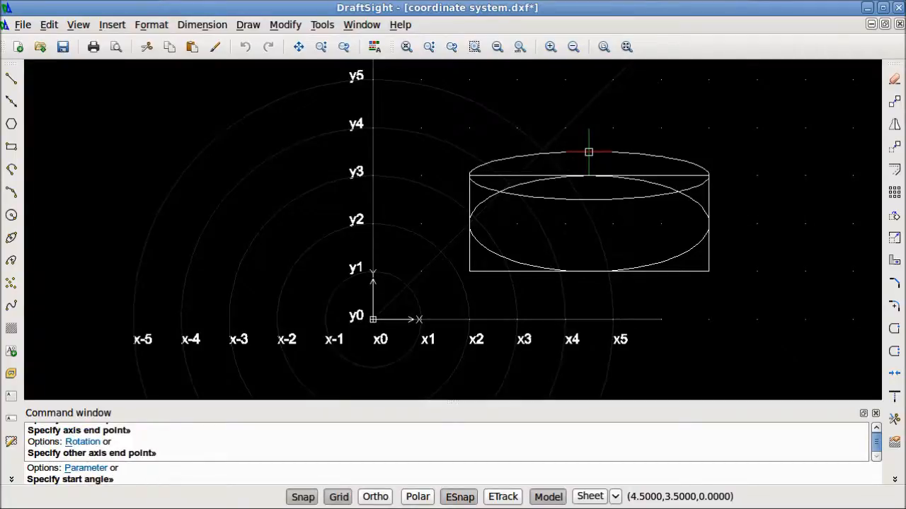
left_click(708, 176)
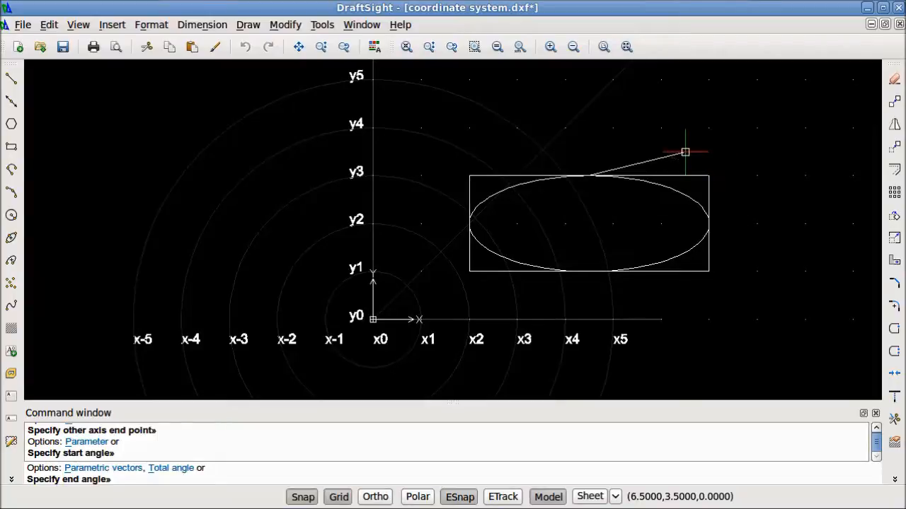
left_click(469, 175)
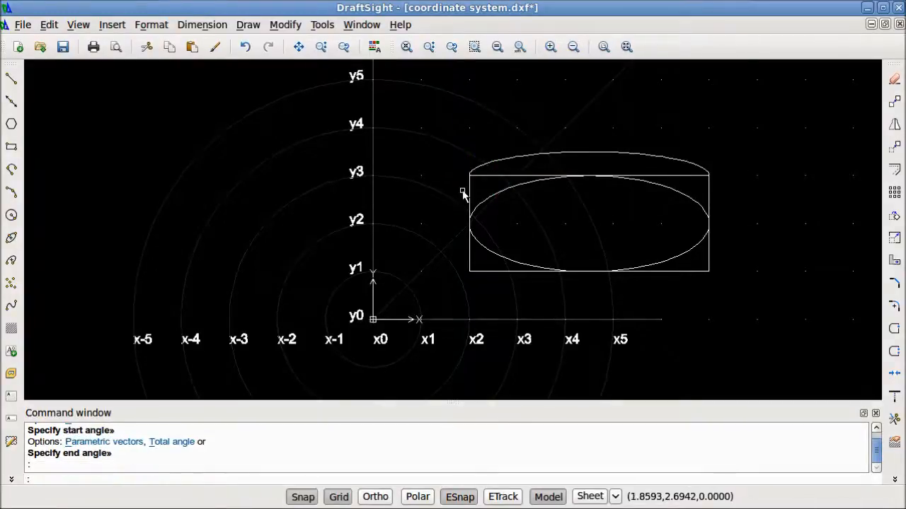
scroll(499, 191, "up", 1)
scroll(500, 191, "up", 1)
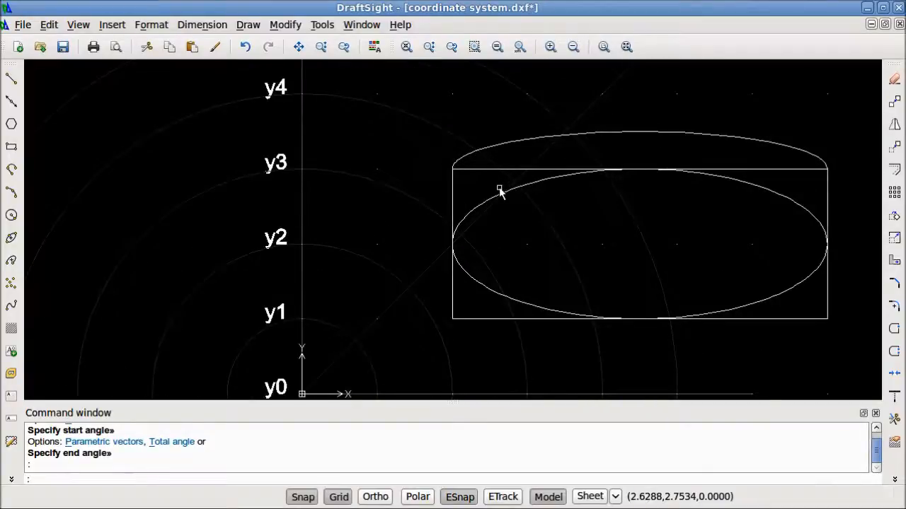
scroll(499, 189, "up", 1)
middle_click_drag(564, 203, 455, 203)
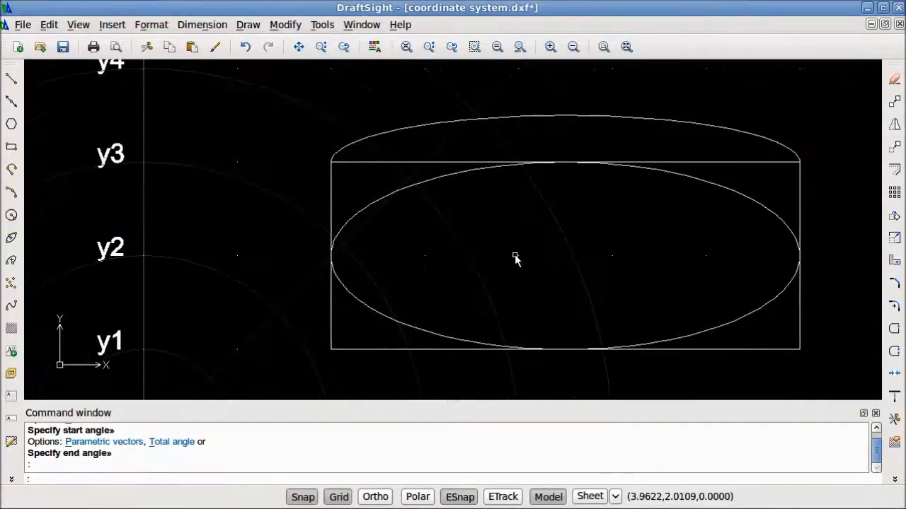